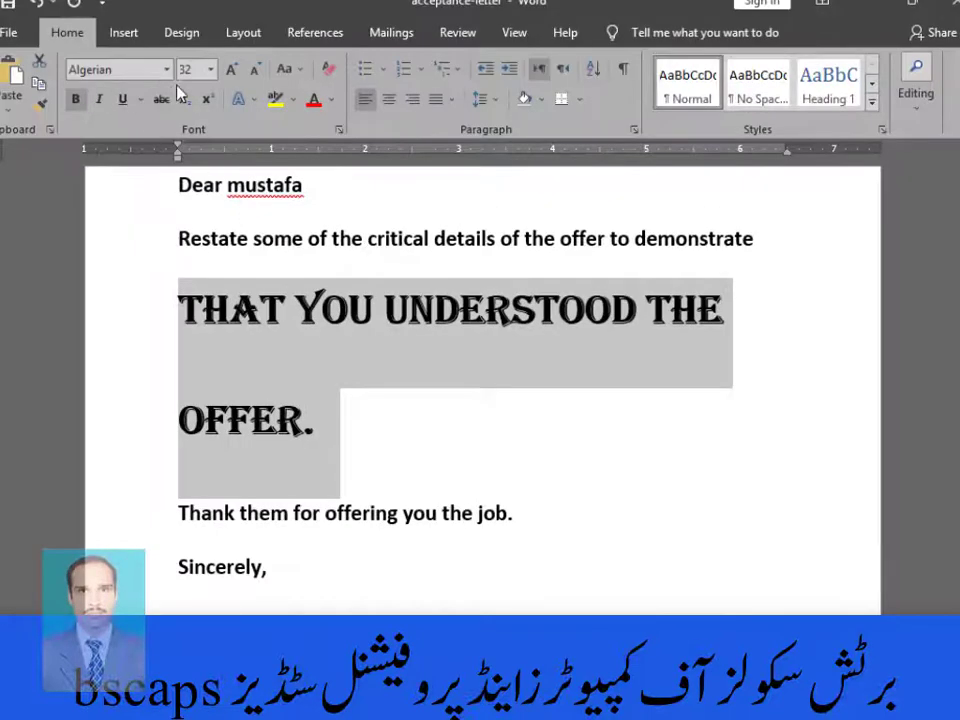
Preview other fonts on the selected sentence "That you understood the offer." without applying one, and place the insertion point right after "offer."
left_click(166, 69)
scroll(110, 420, "down", 2)
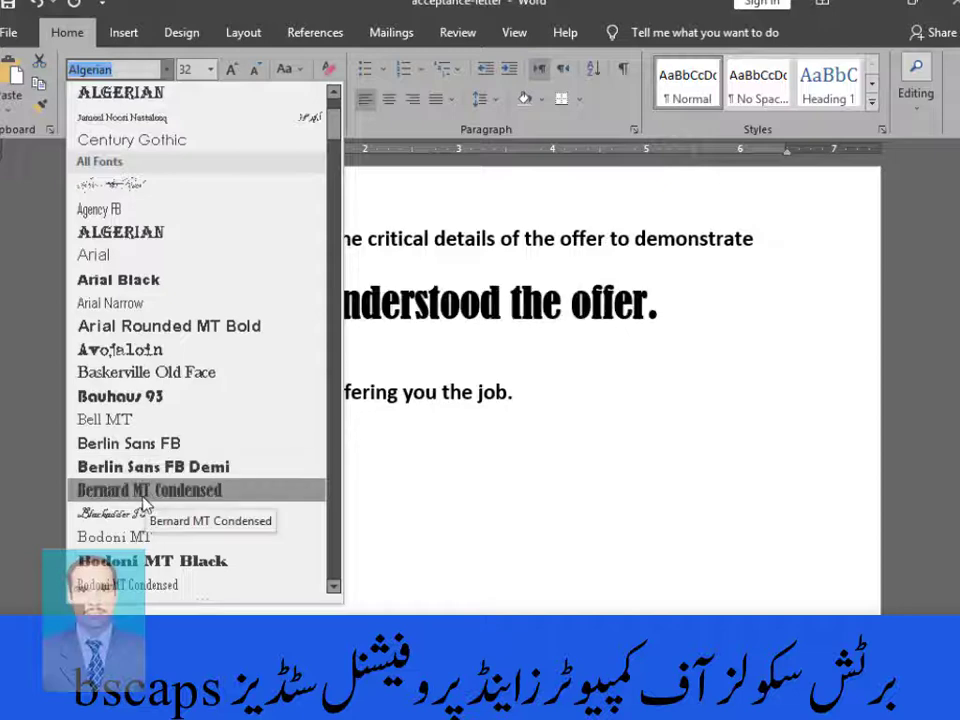
scroll(135, 505, "down", 1)
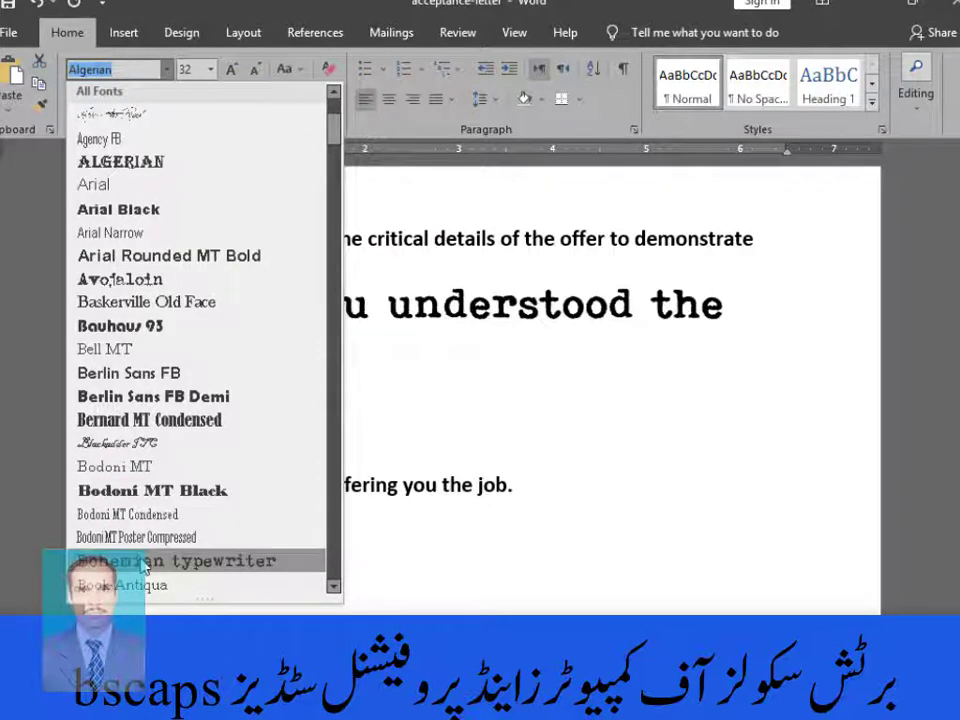
scroll(145, 560, "down", 2)
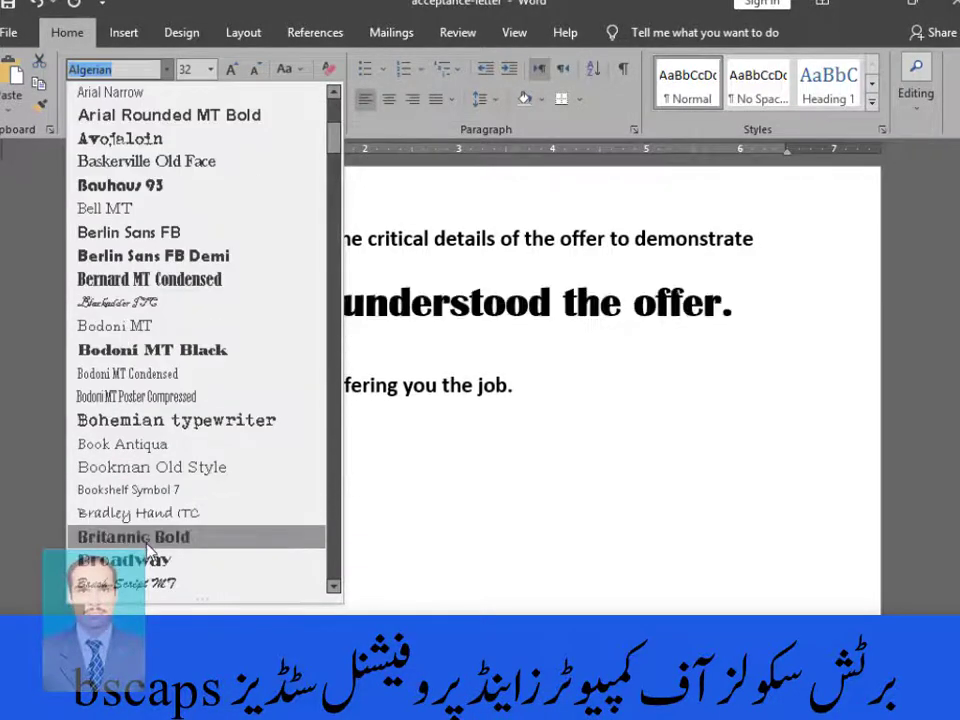
scroll(148, 548, "down", 2)
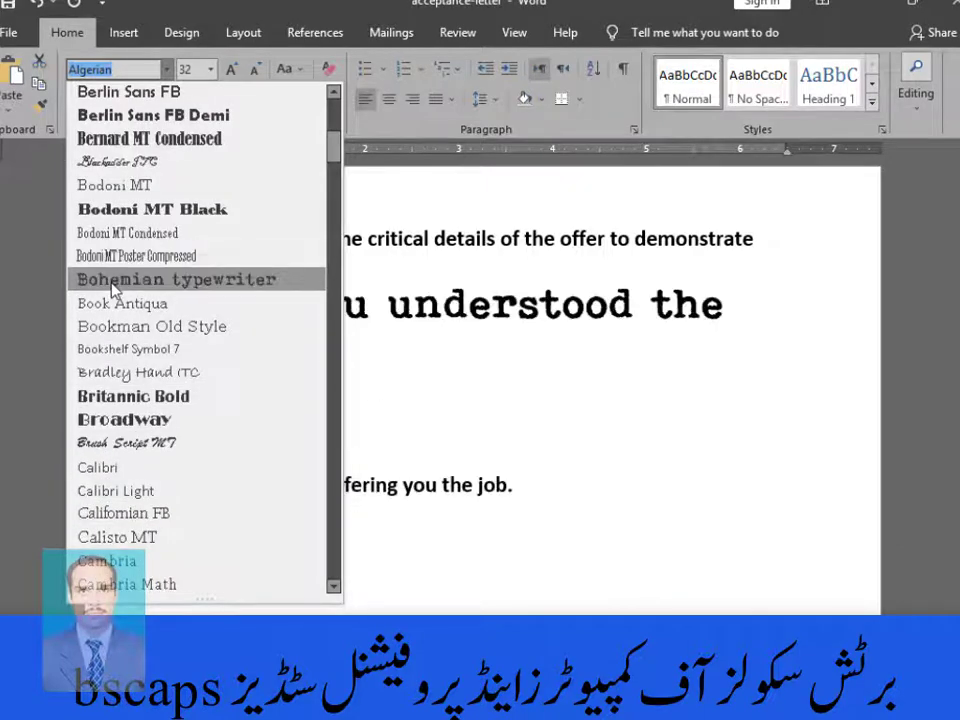
scroll(152, 370, "down", 2)
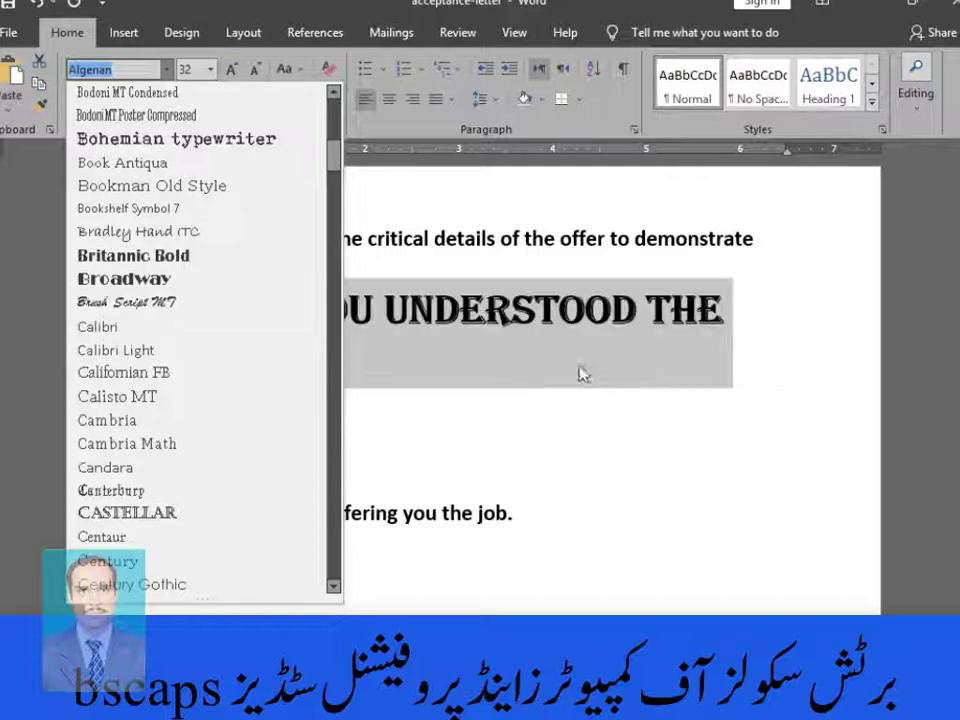
left_click(665, 442)
left_click(370, 450)
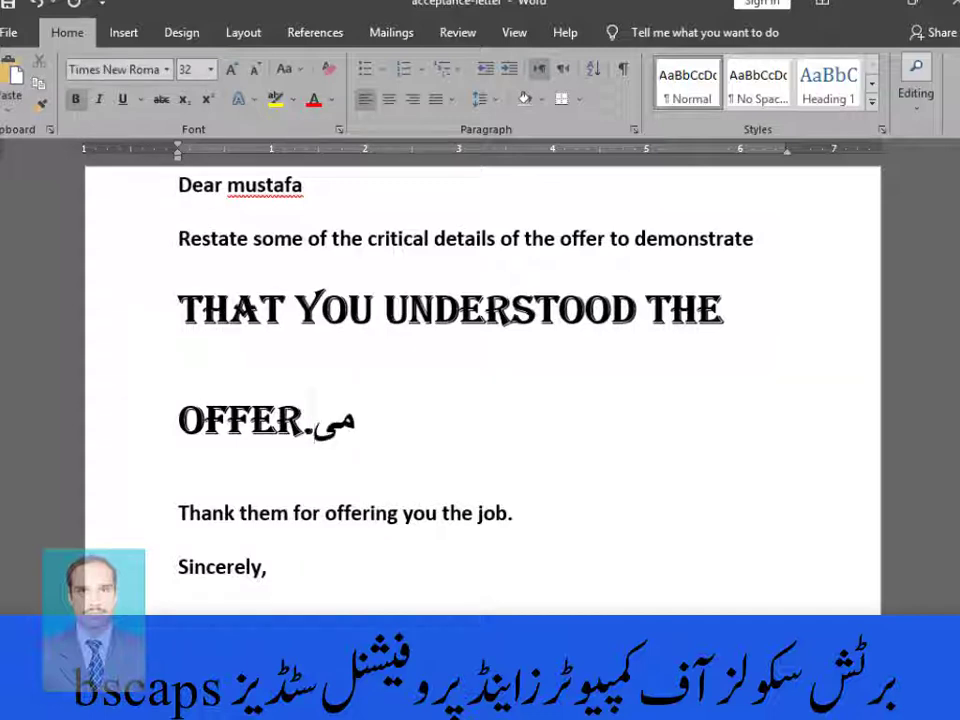
type("ن")
key("BackSpace")
type("ں")
key("Delete")
key("Delete")
key("Delete")
key("Delete")
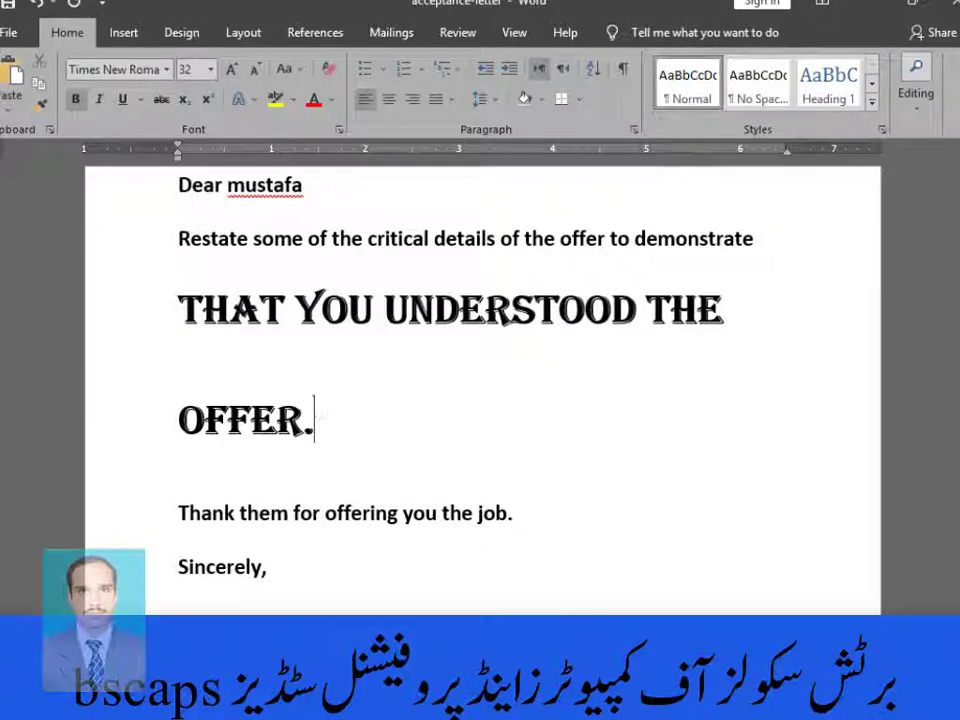
Enter the Urdu text "برٹش سکولز آ کمپیوٹرز" directly after "offer."
type("ب")
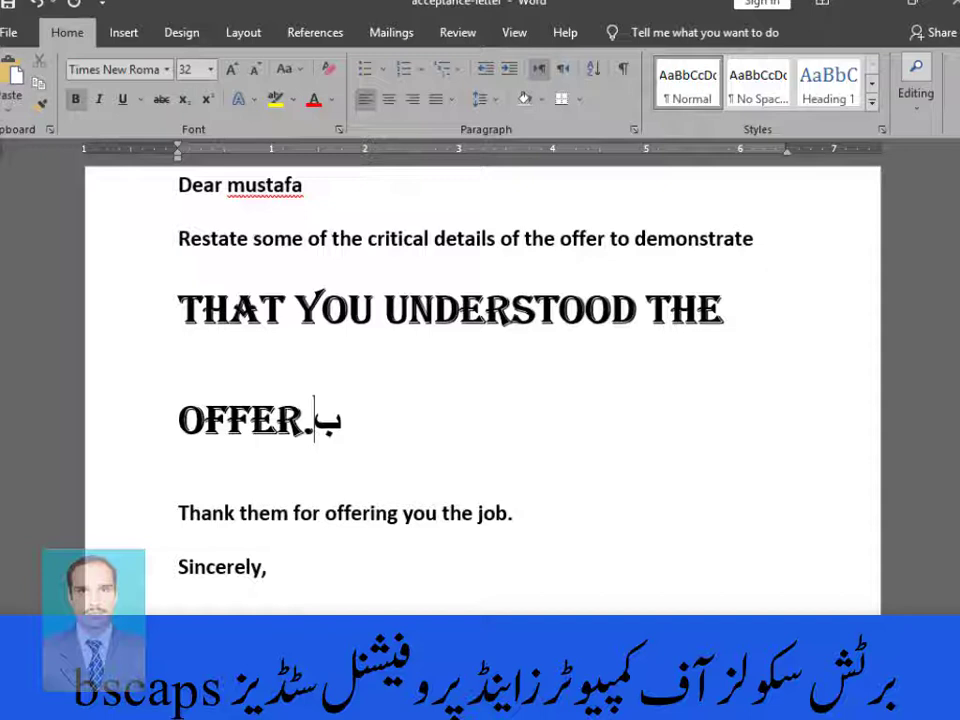
type("رٹش ")
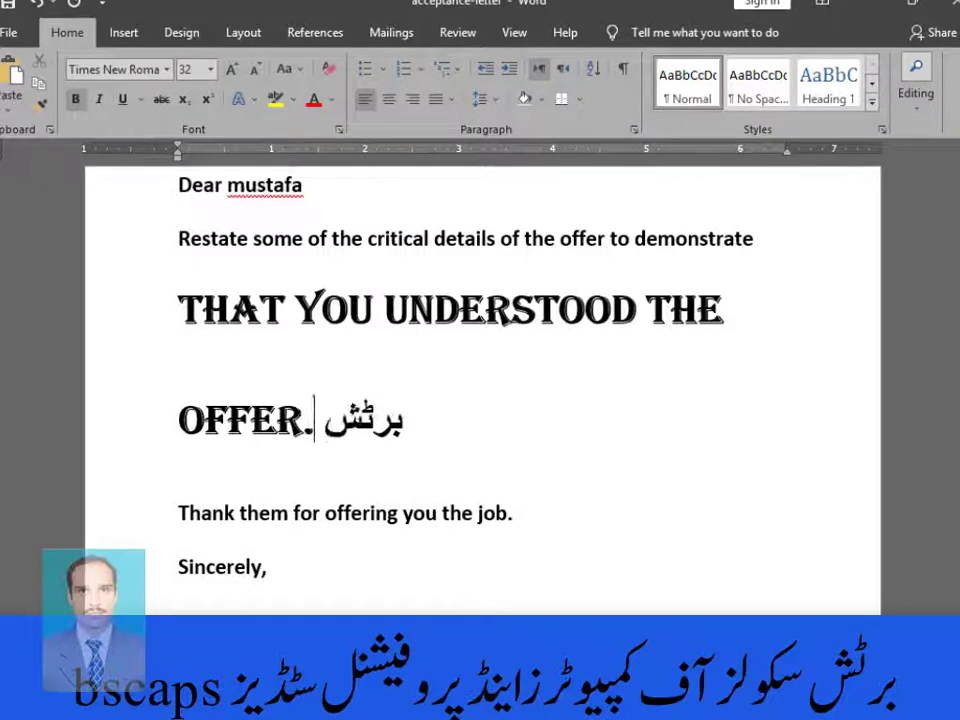
type("سکو")
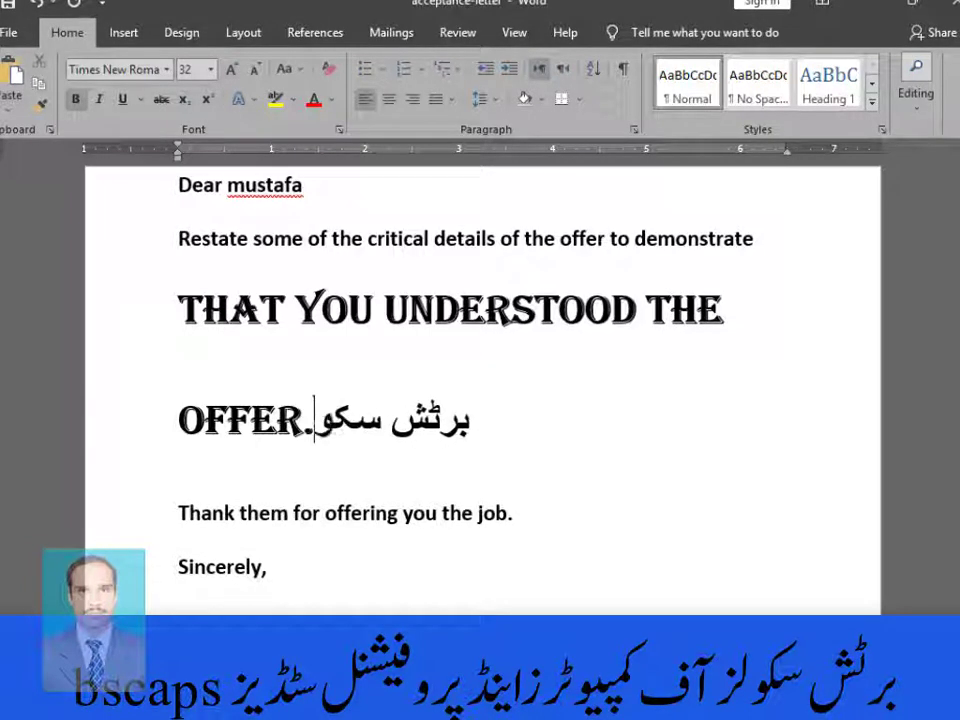
type("لز")
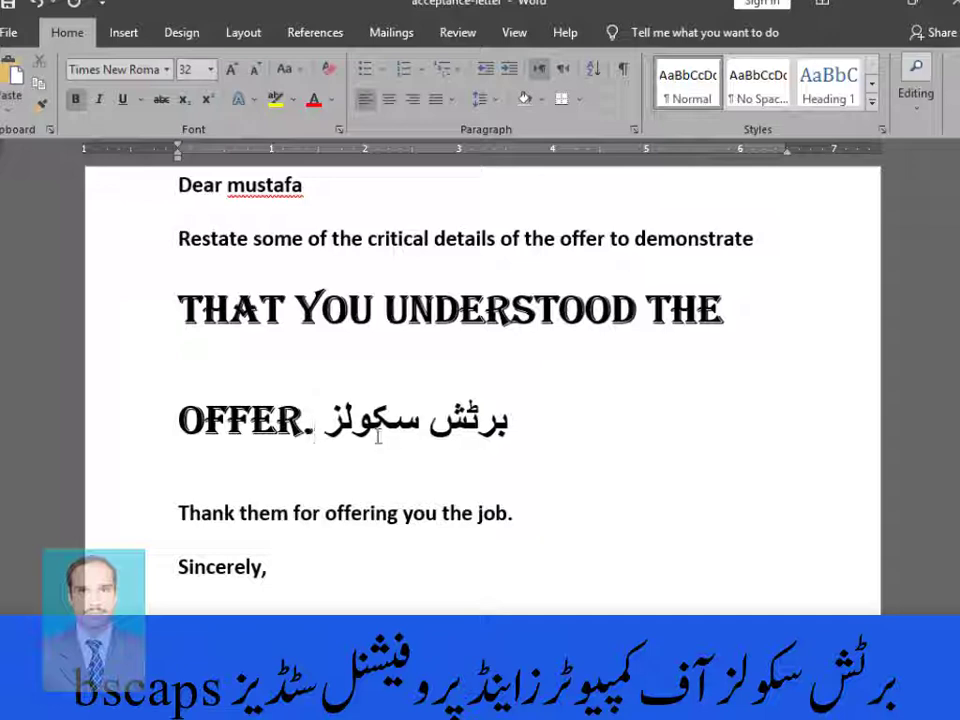
type(" ا")
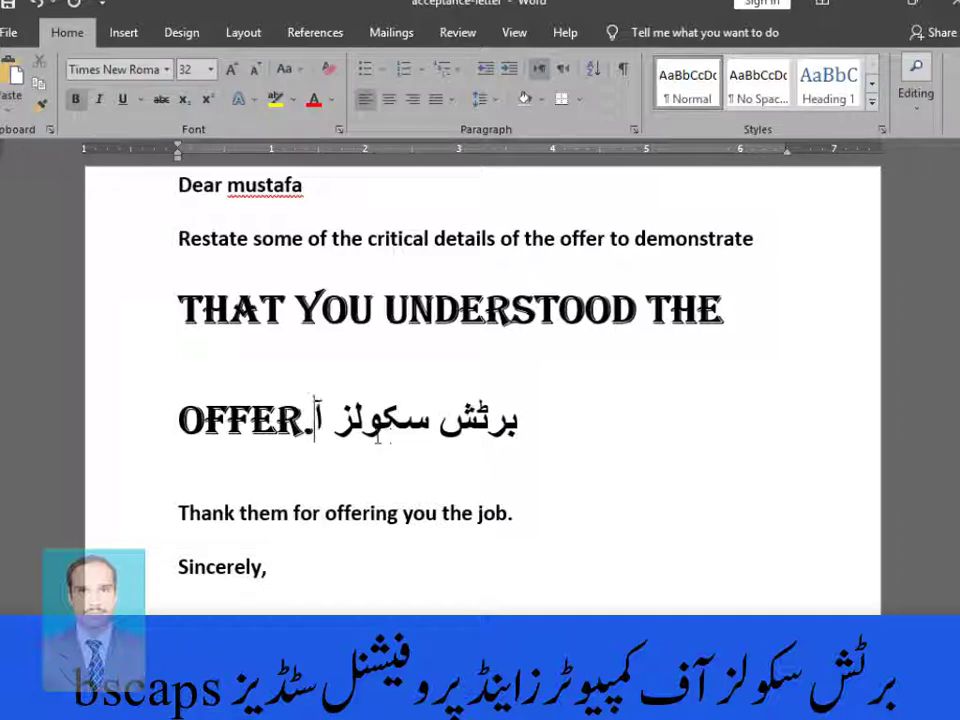
key("BackSpace")
type("آ ک")
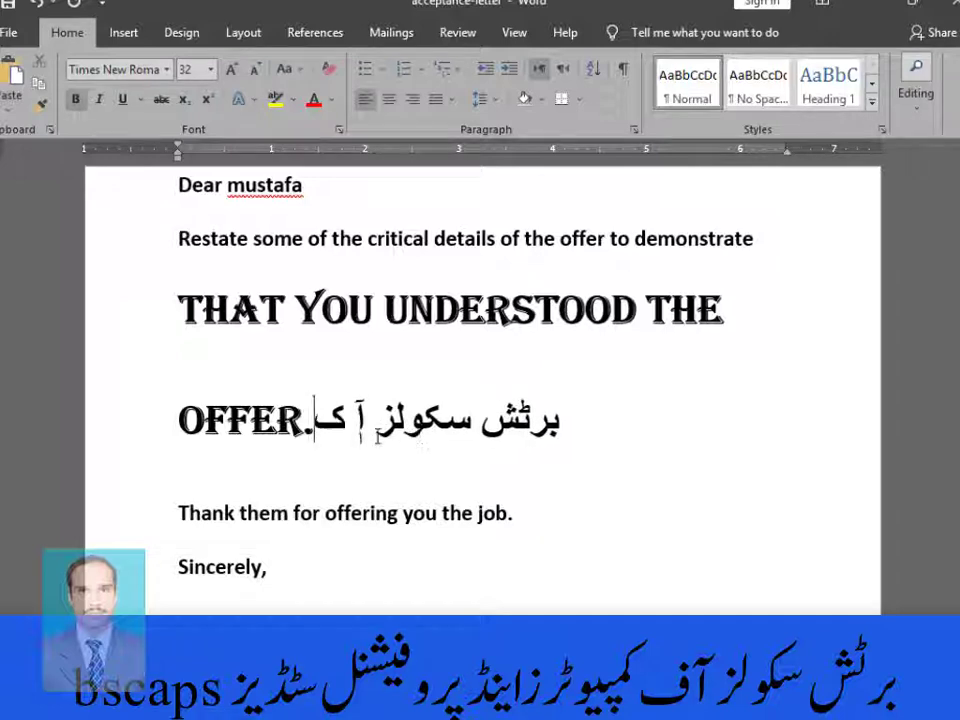
type("مپیو")
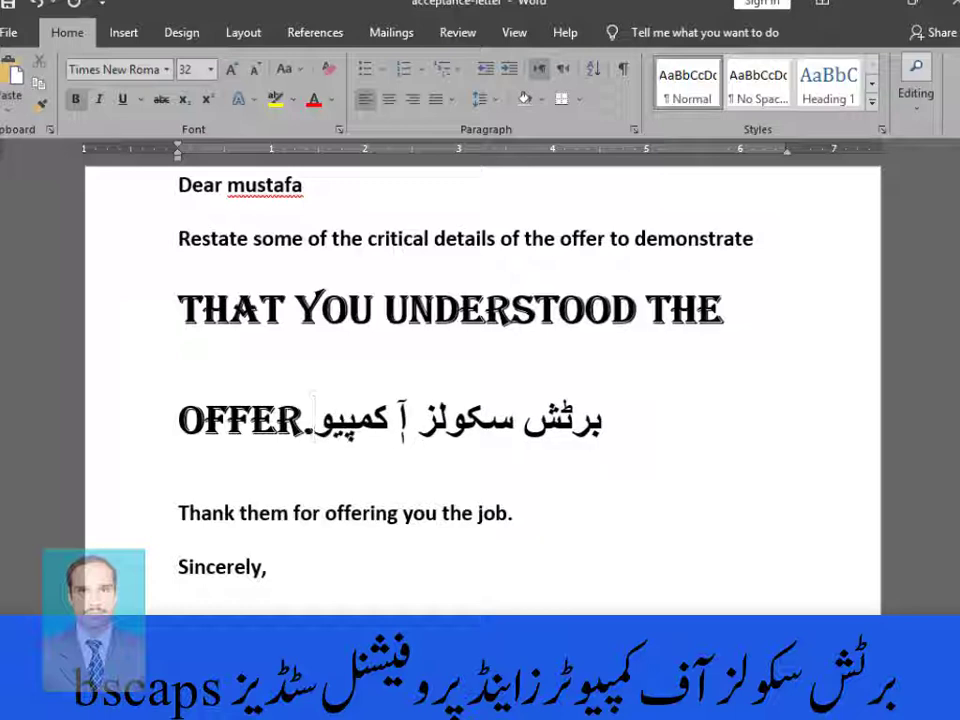
type("ٹرز")
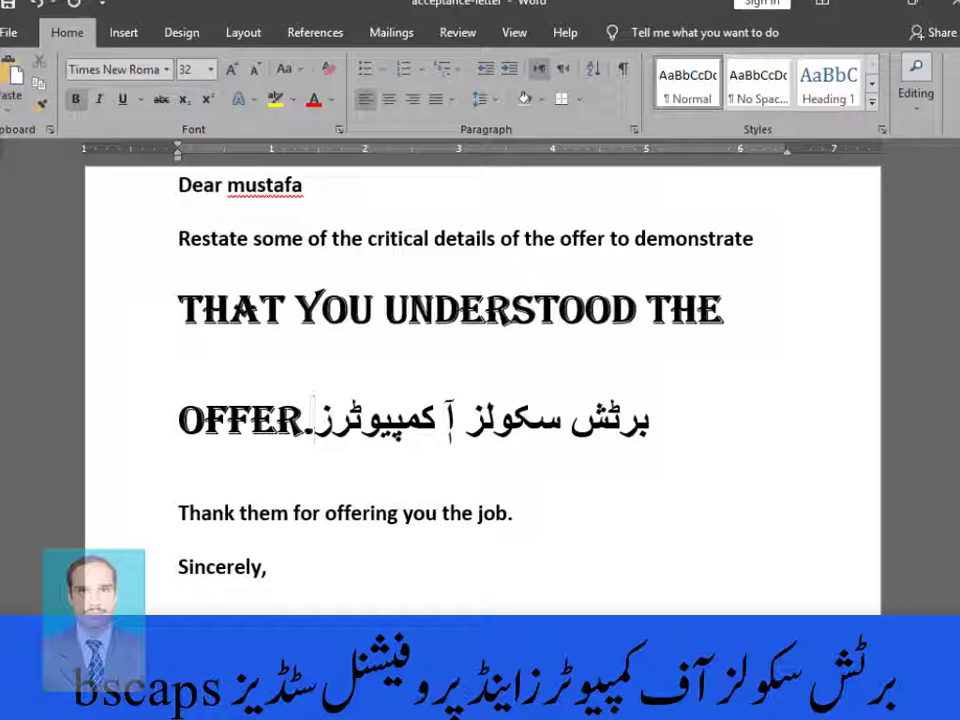
Continue the Urdu text with "اینڈ پروفیشنل سٹڈیز"
type("اینڈ")
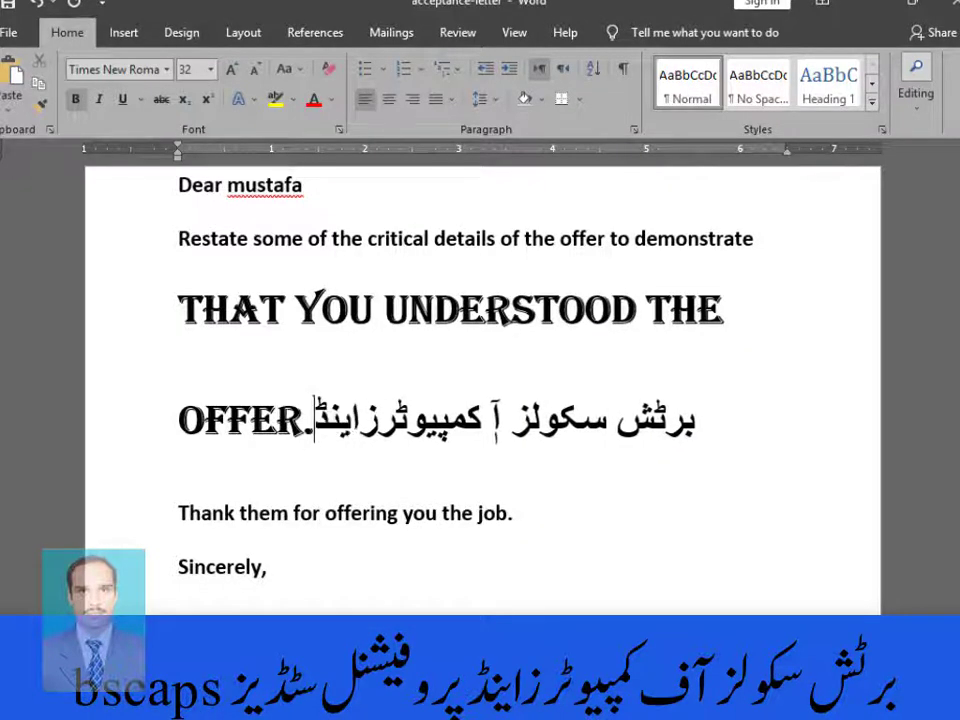
type(" پ")
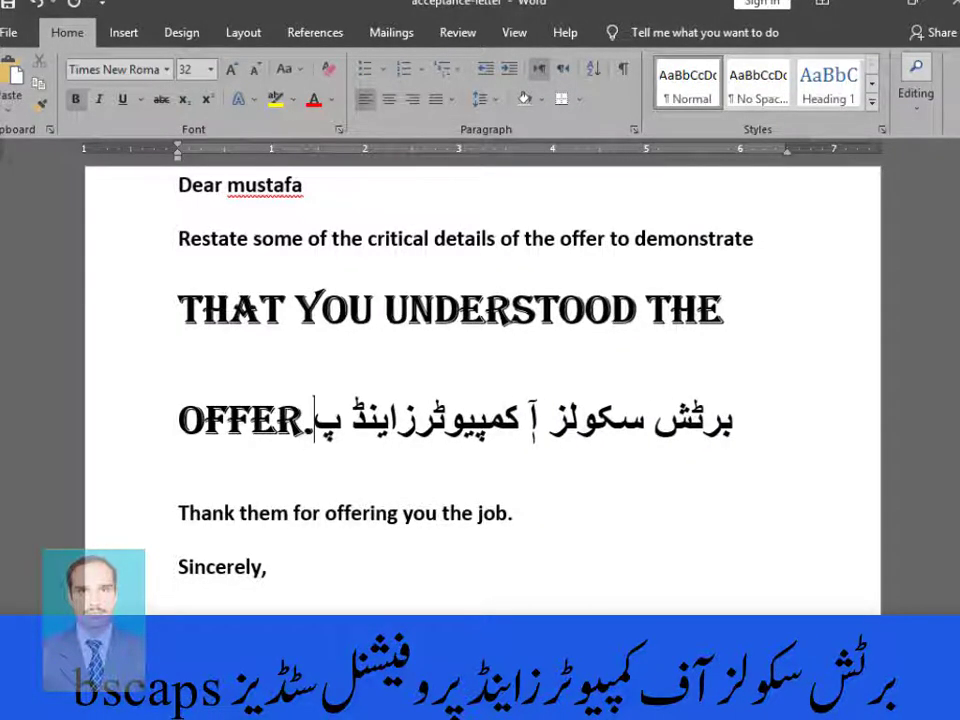
type("روف")
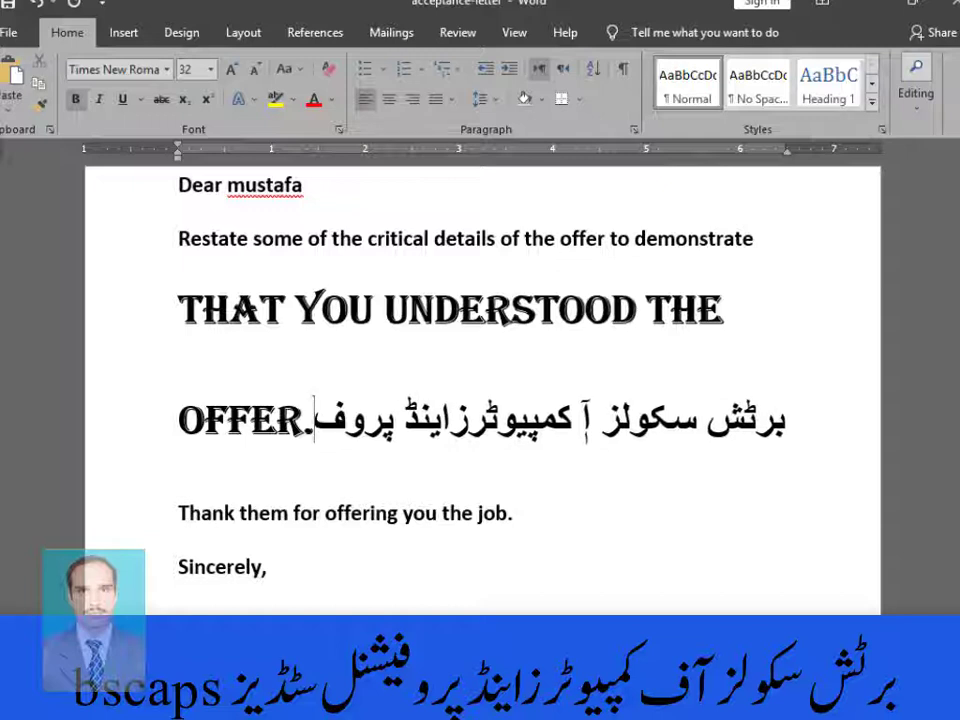
type("یشنل")
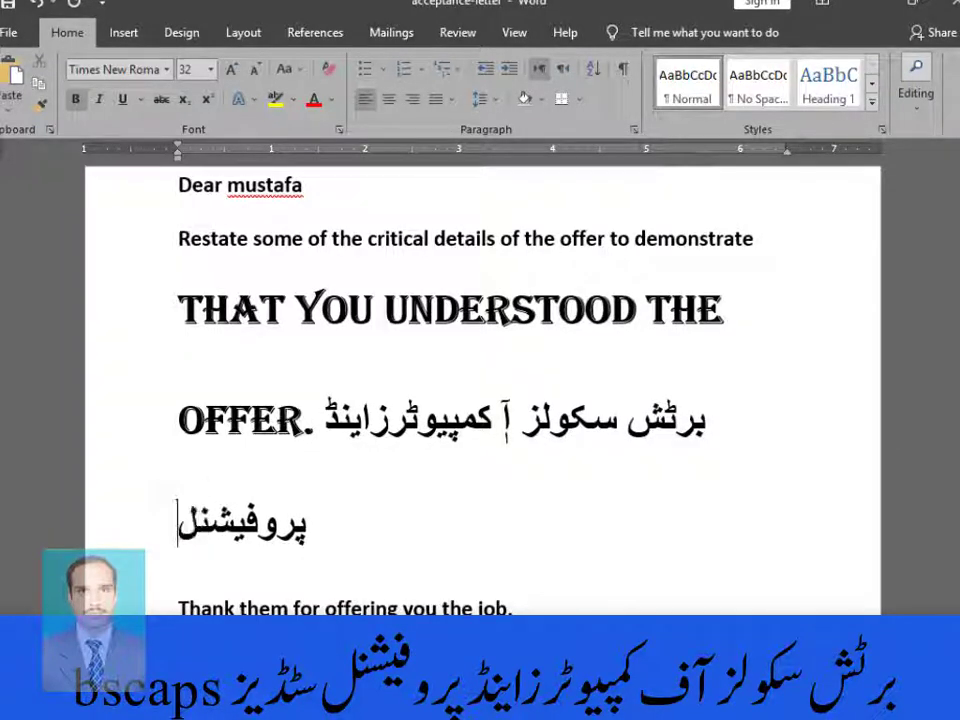
type(" س")
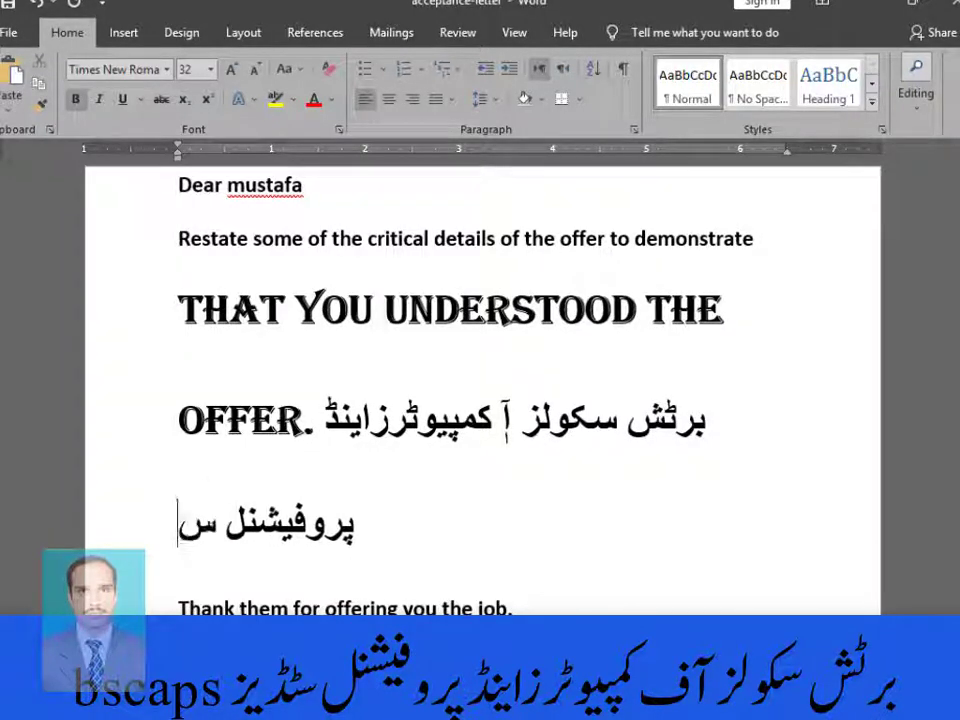
type("ٹڈ")
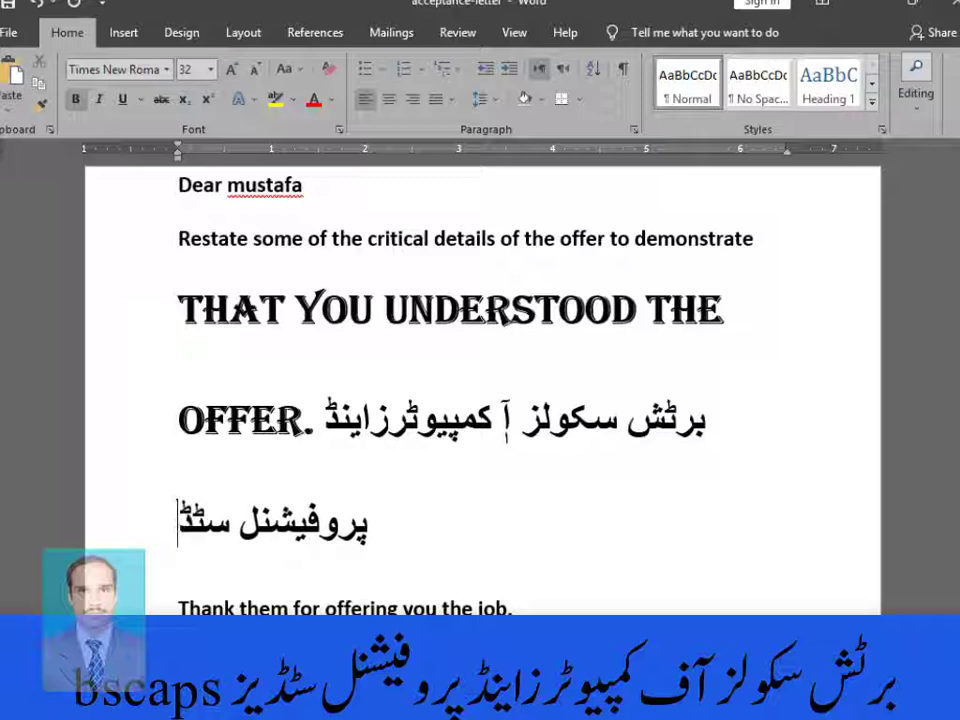
type("ی")
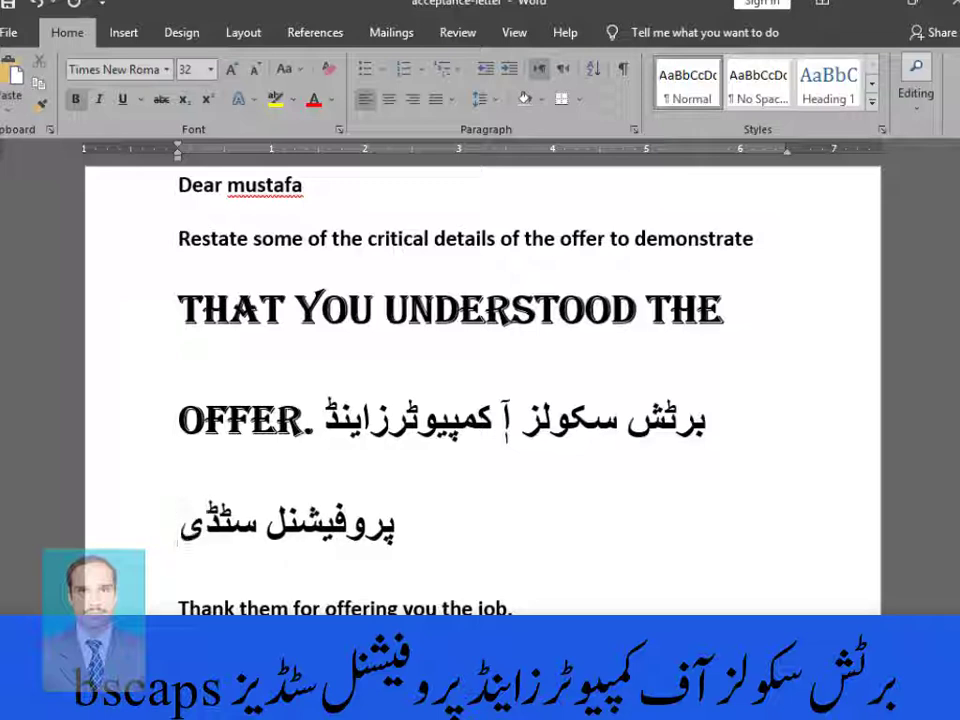
type("ز")
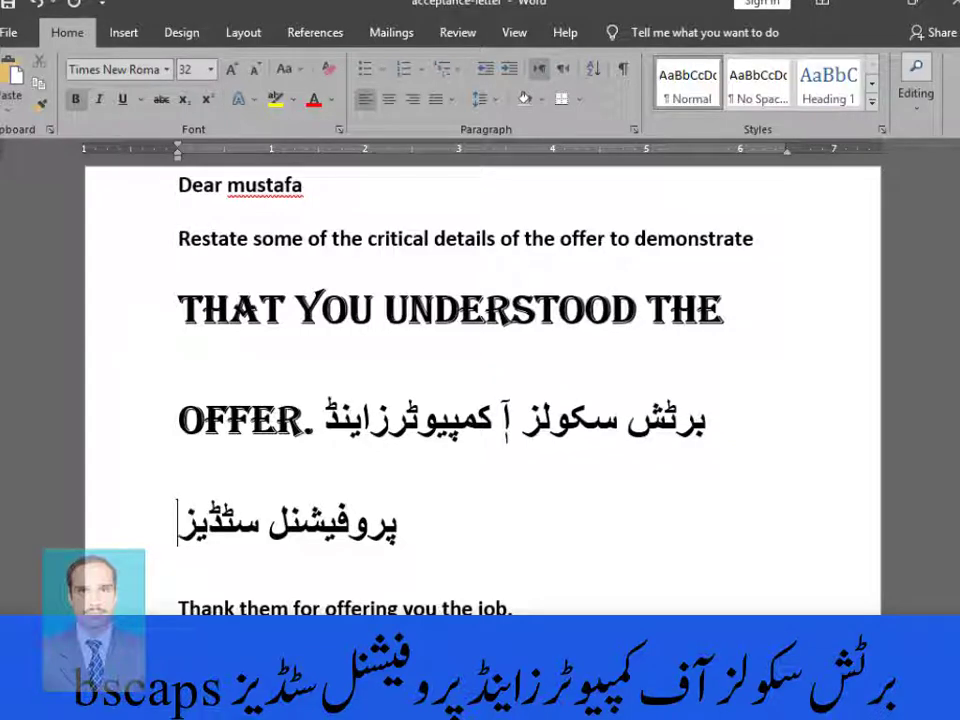
Replace the incomplete word between "سکولز" and "کمپیوٹرز" with "آف"
left_click(509, 440)
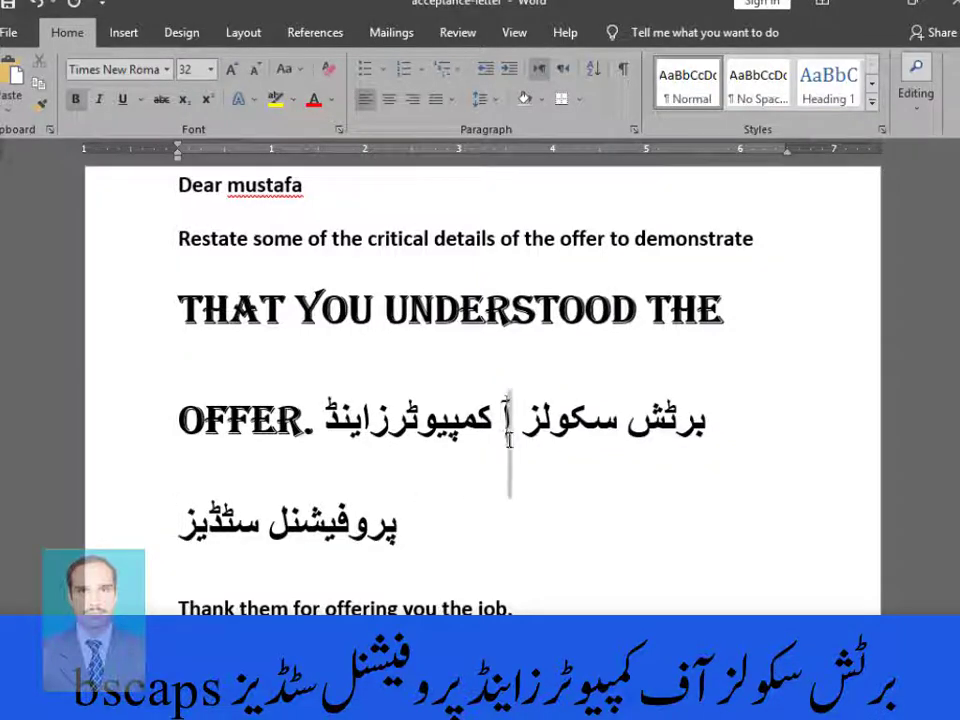
key("BackSpace")
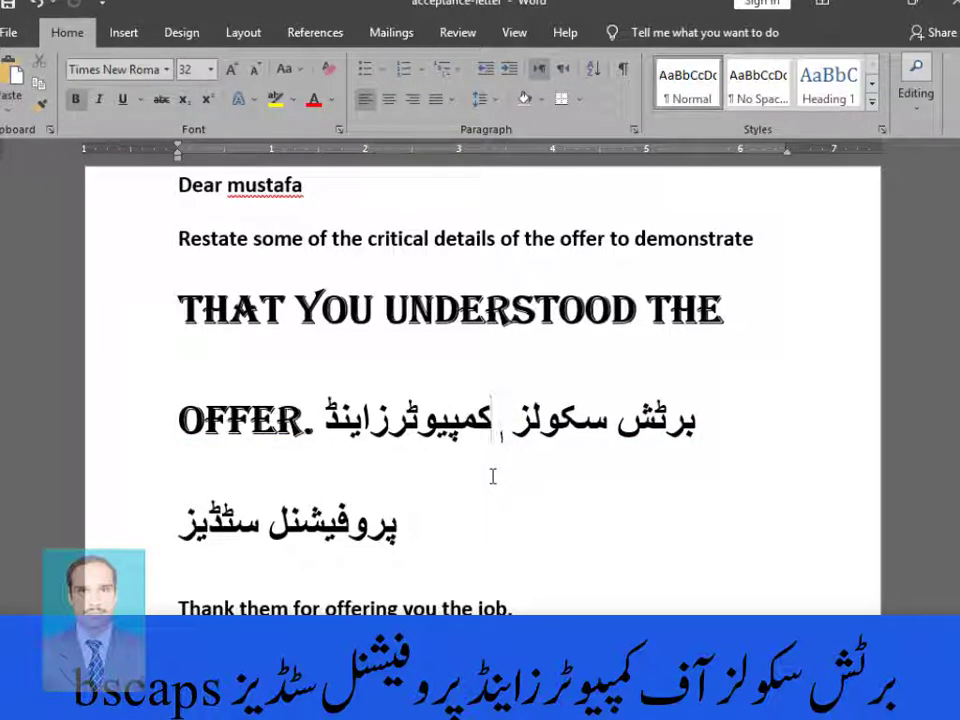
key("BackSpace")
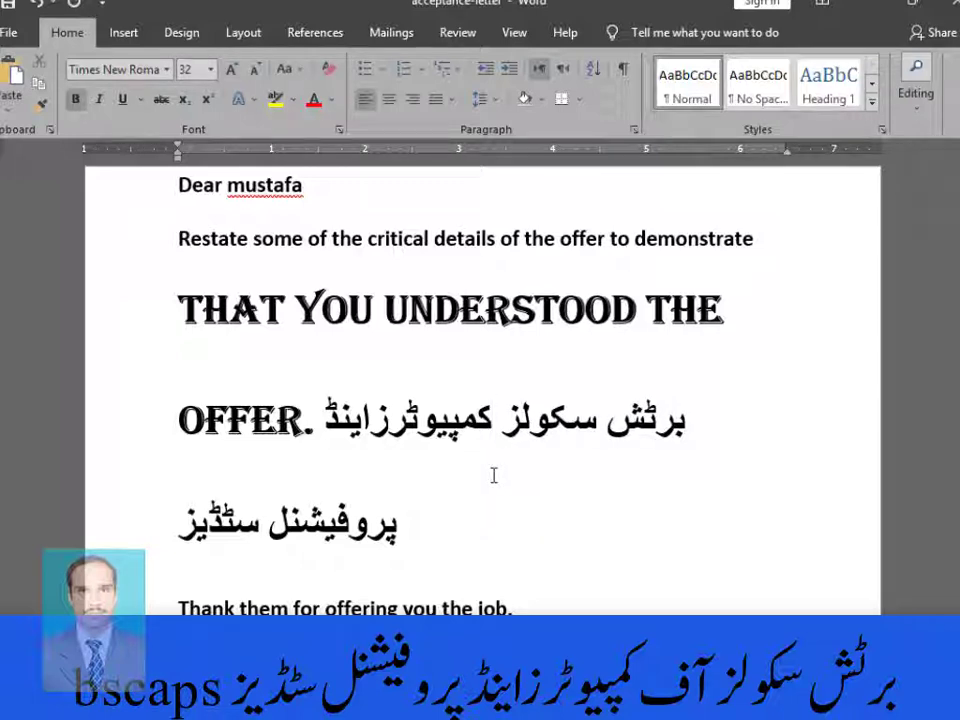
type("آ")
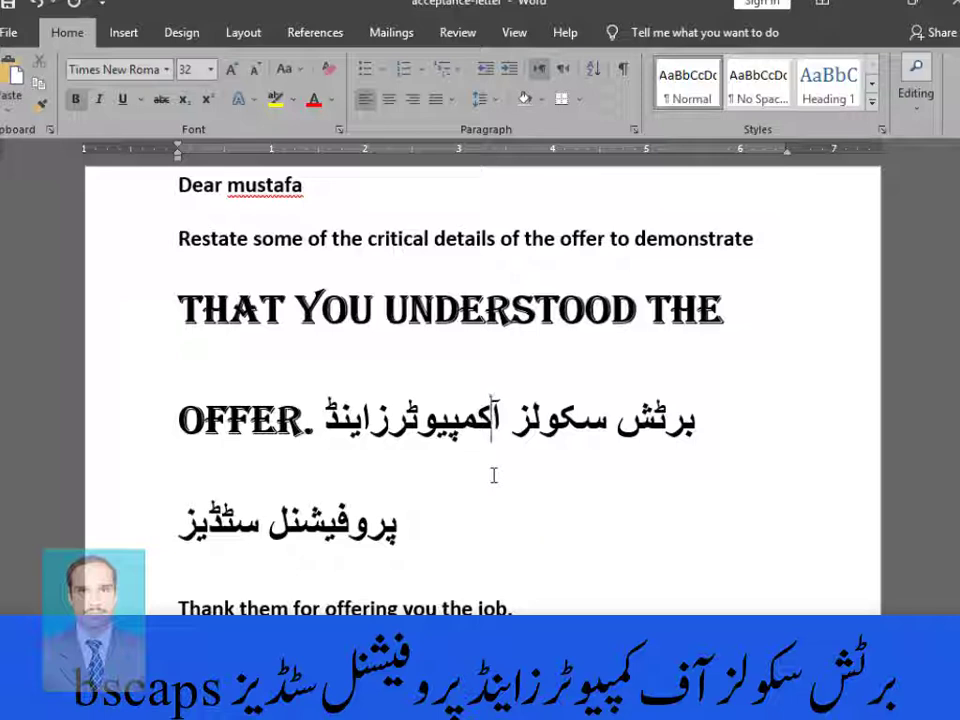
type("ف")
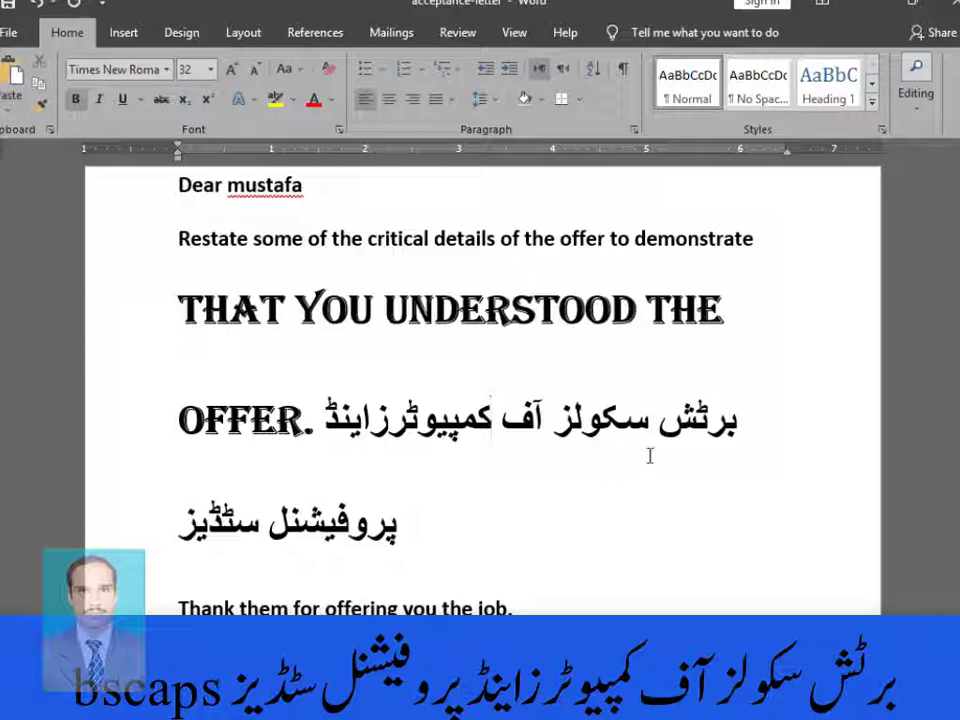
Apply the Jameel Noori Nastaleeq font to the whole Urdu phrase after "offer."
left_click_drag(742, 420, 168, 535)
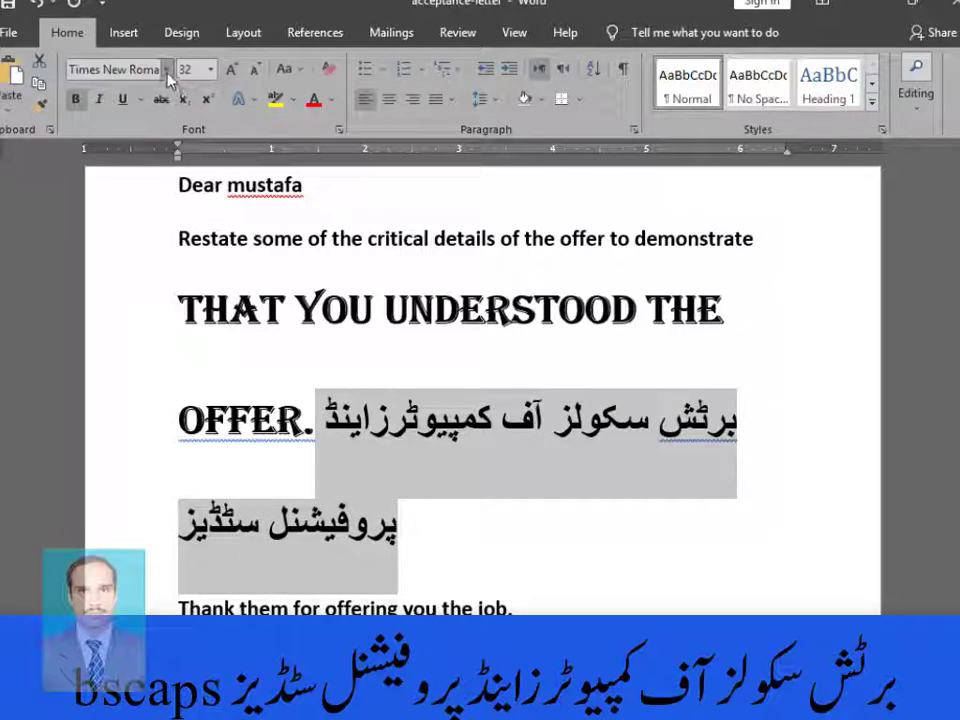
left_click(126, 66)
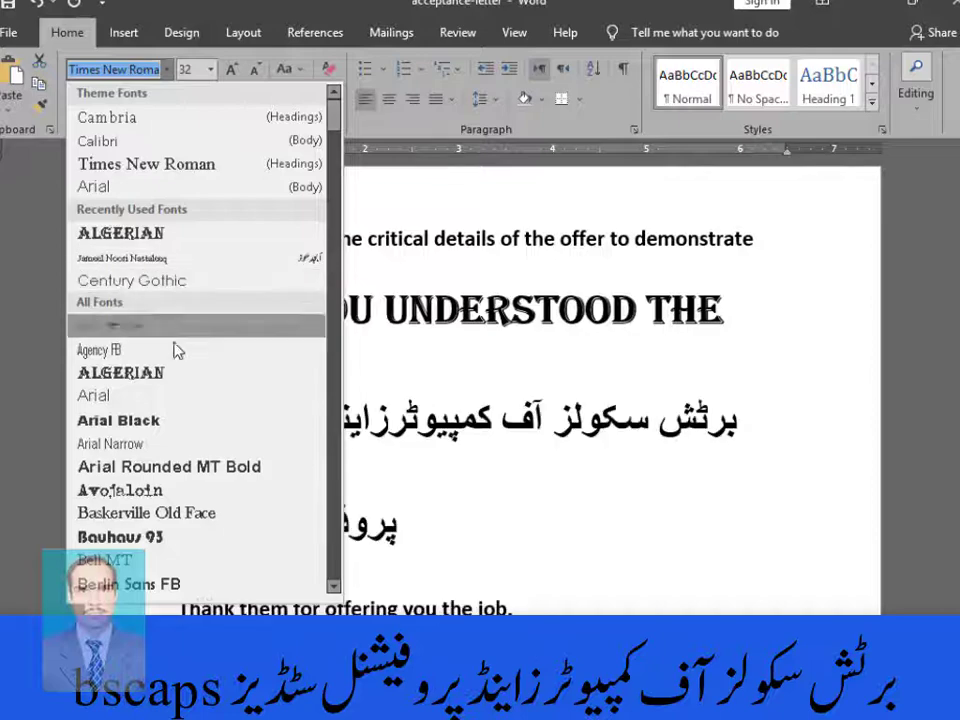
scroll(152, 430, "down", 4)
scroll(154, 435, "down", 20)
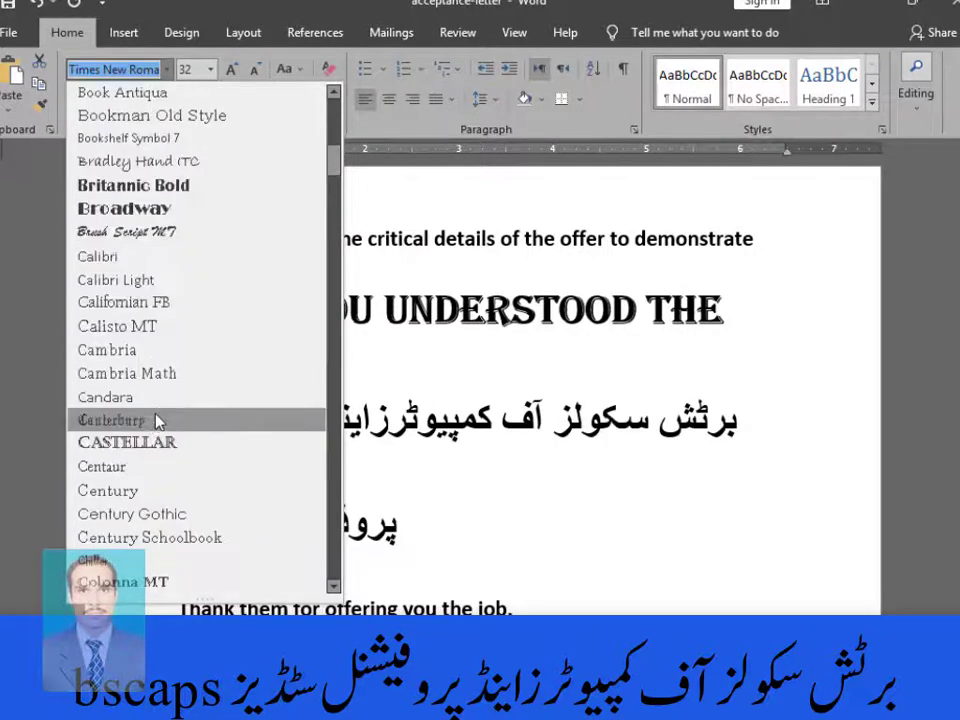
scroll(168, 425, "down", 5)
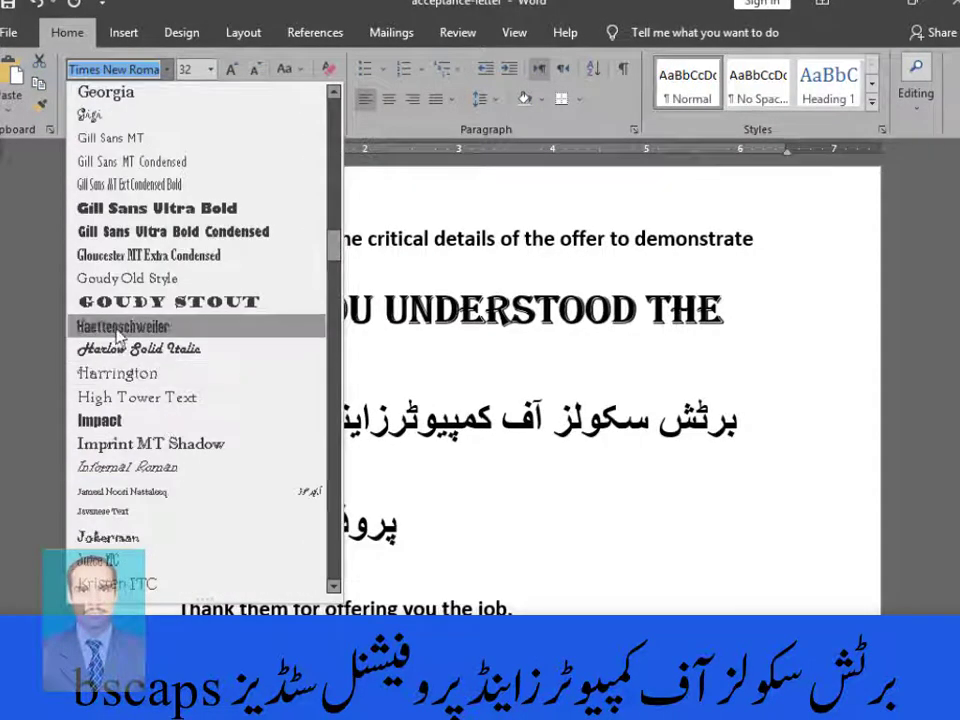
scroll(86, 375, "down", 2)
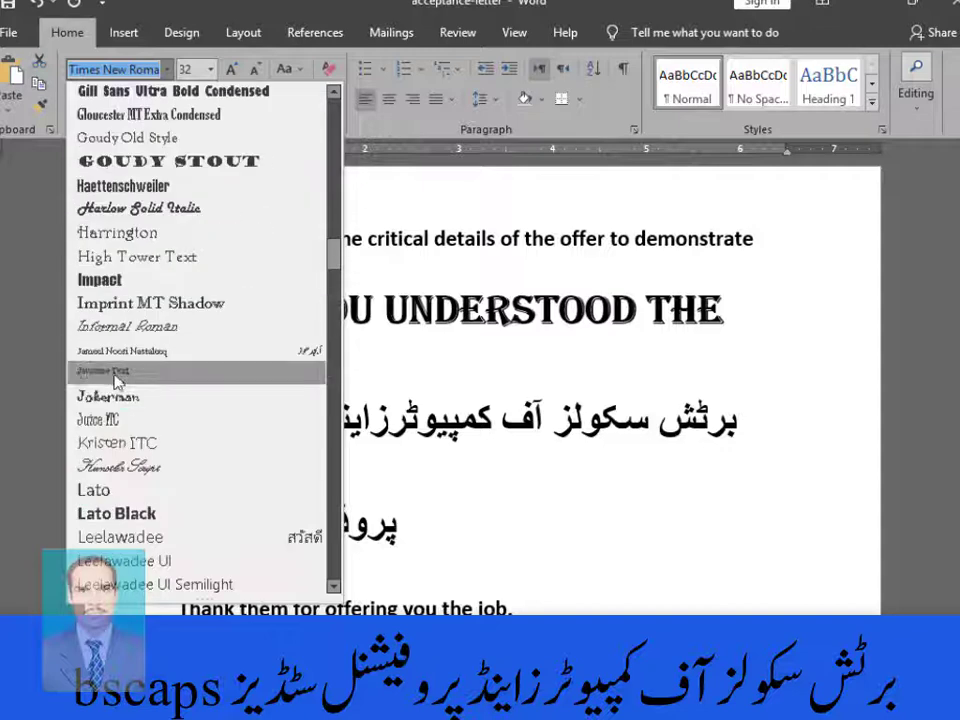
left_click(150, 352)
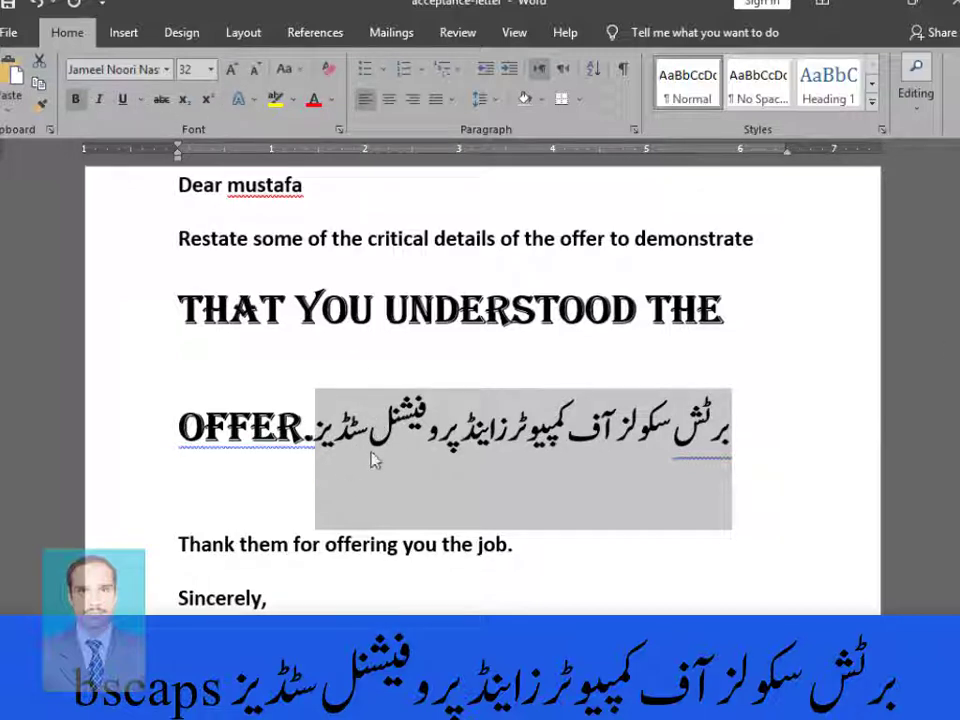
left_click_drag(745, 433, 718, 461)
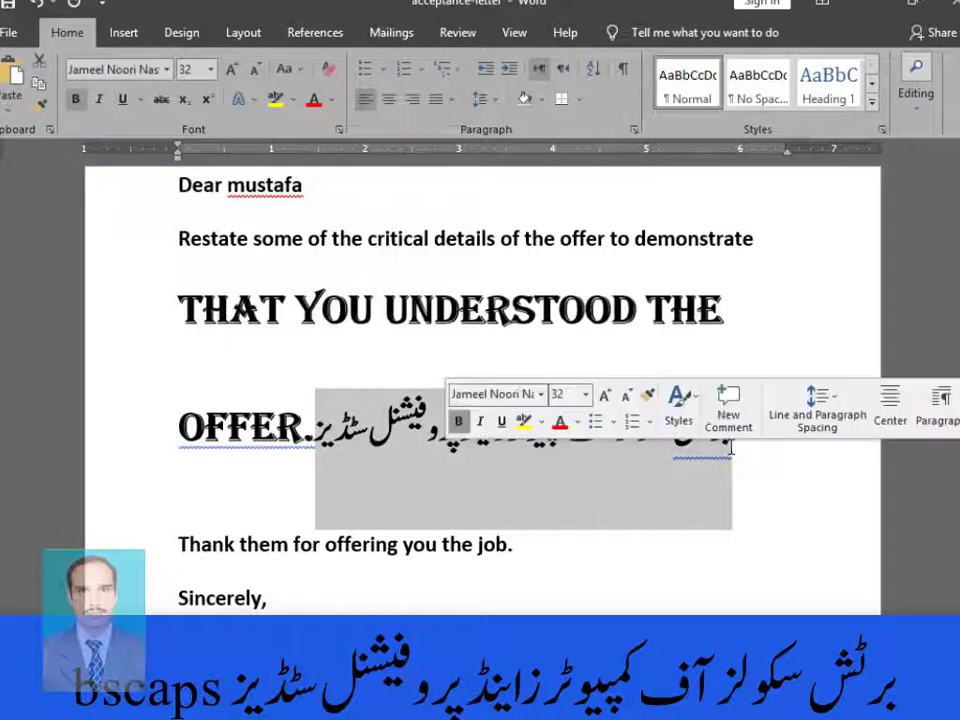
left_click(168, 72)
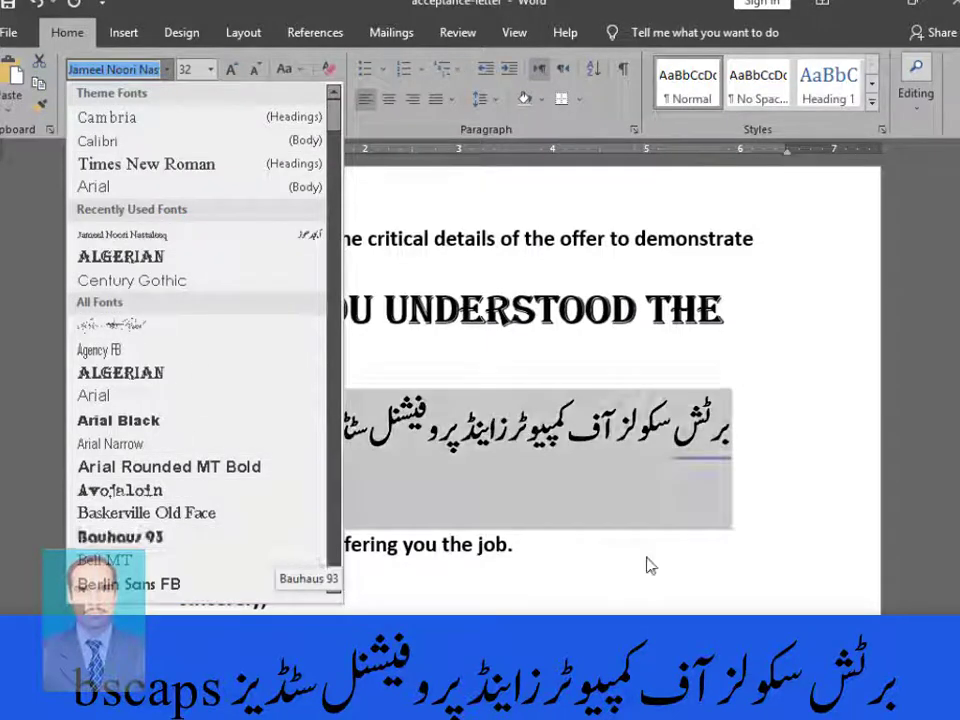
key("Escape")
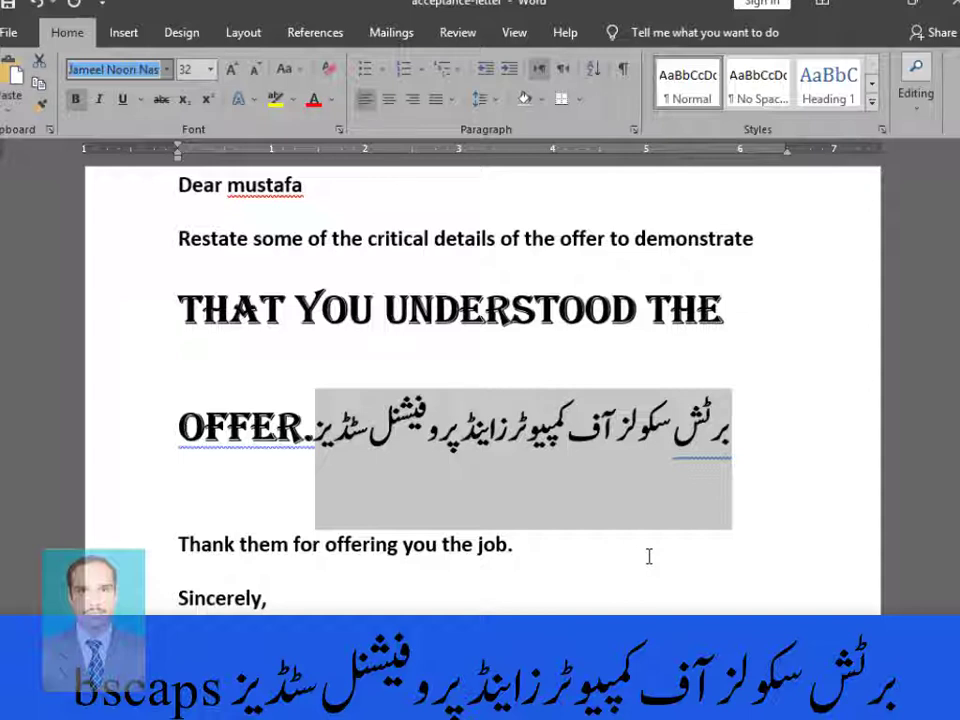
Open the folder of fonts installed on the computer by running the command "fonts"
key("super+r")
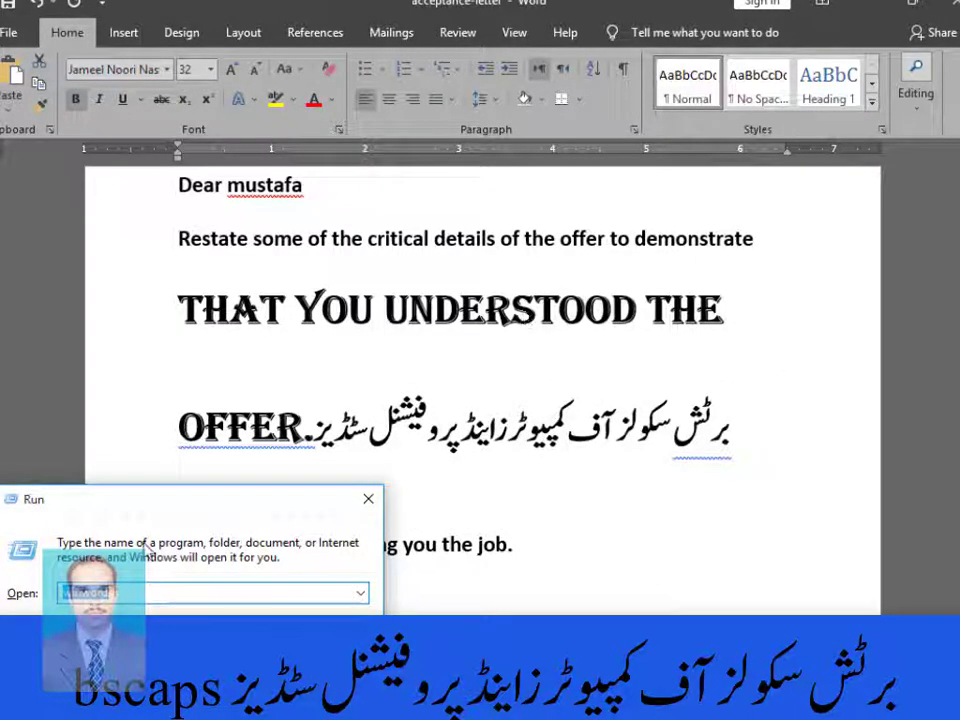
left_click_drag(229, 509, 612, 207)
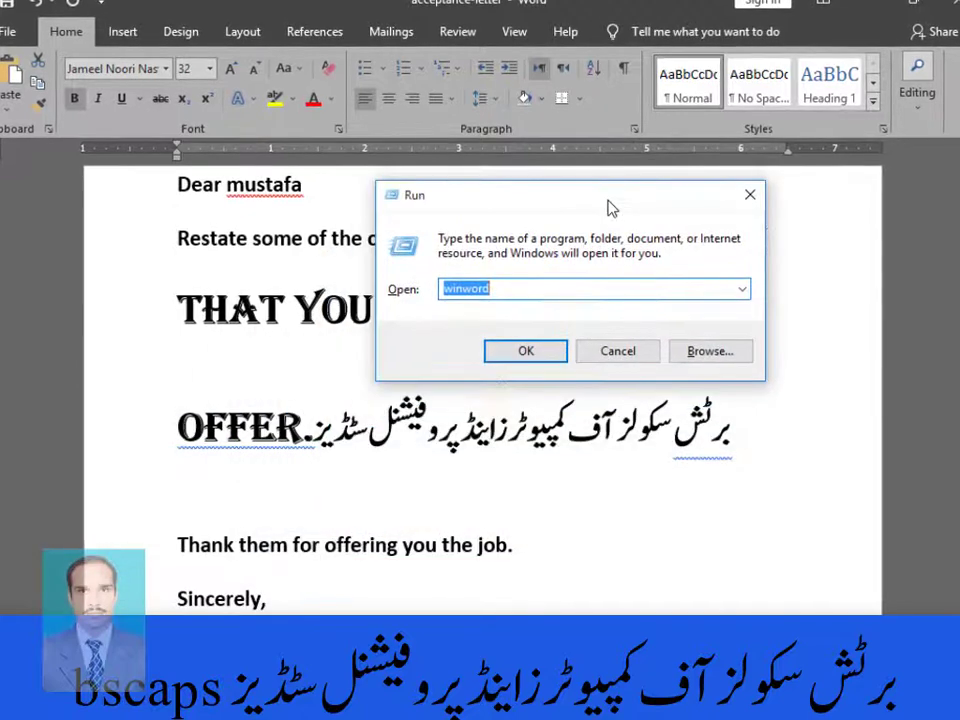
key("BackSpace")
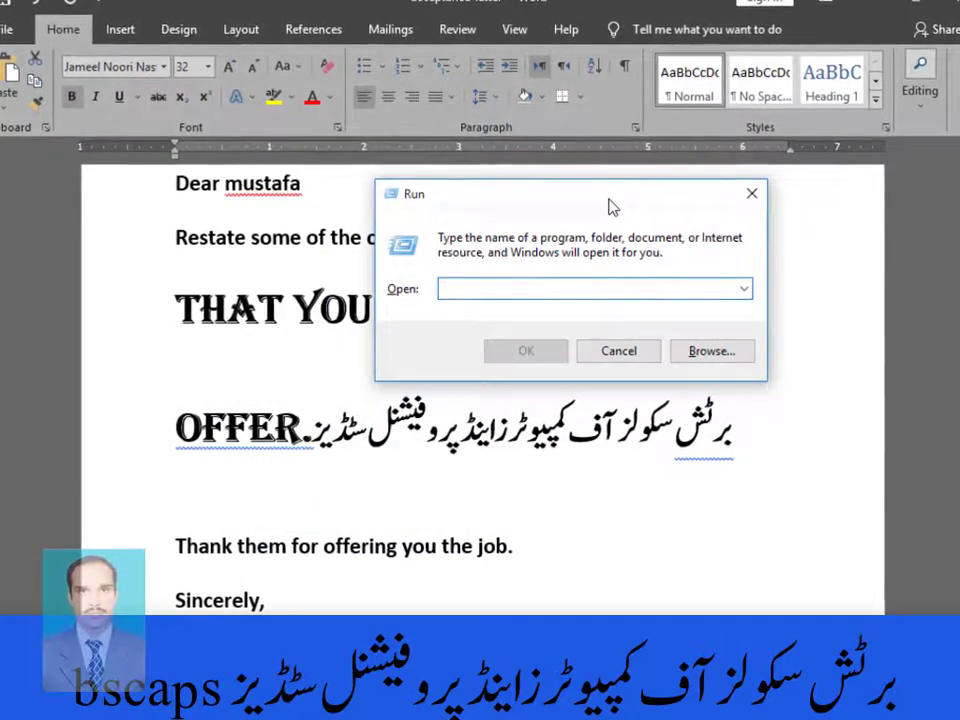
type("fon")
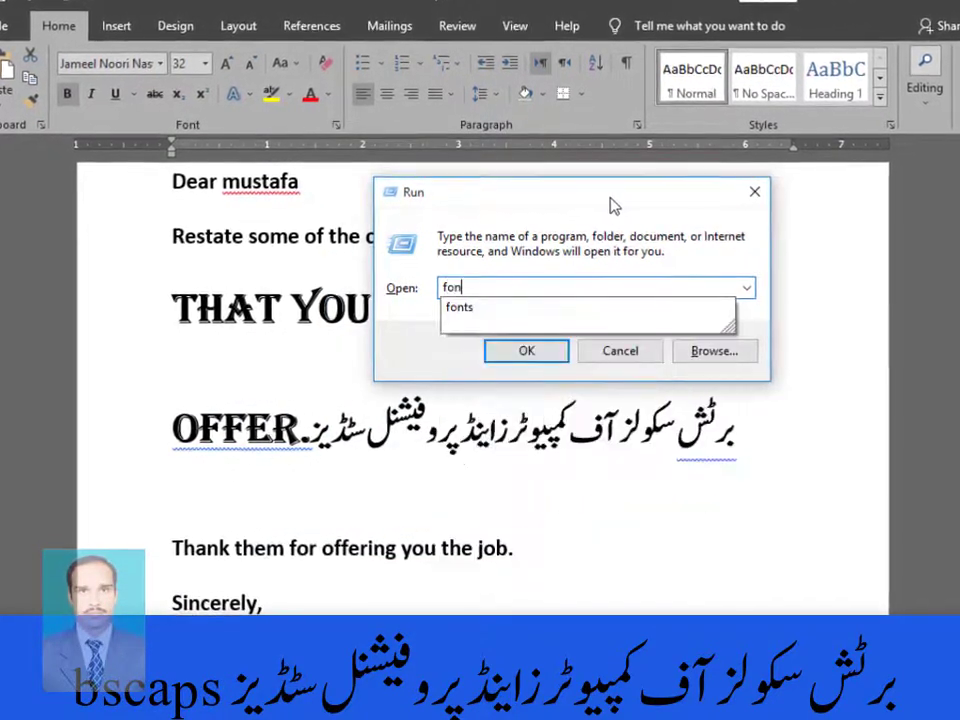
type("ts")
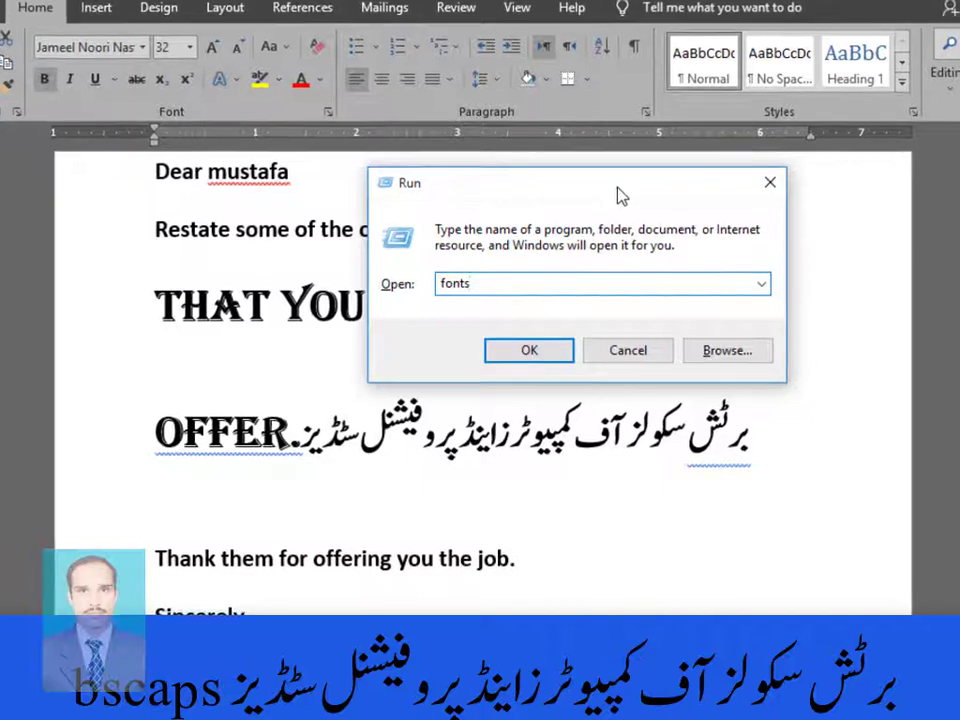
key("Return")
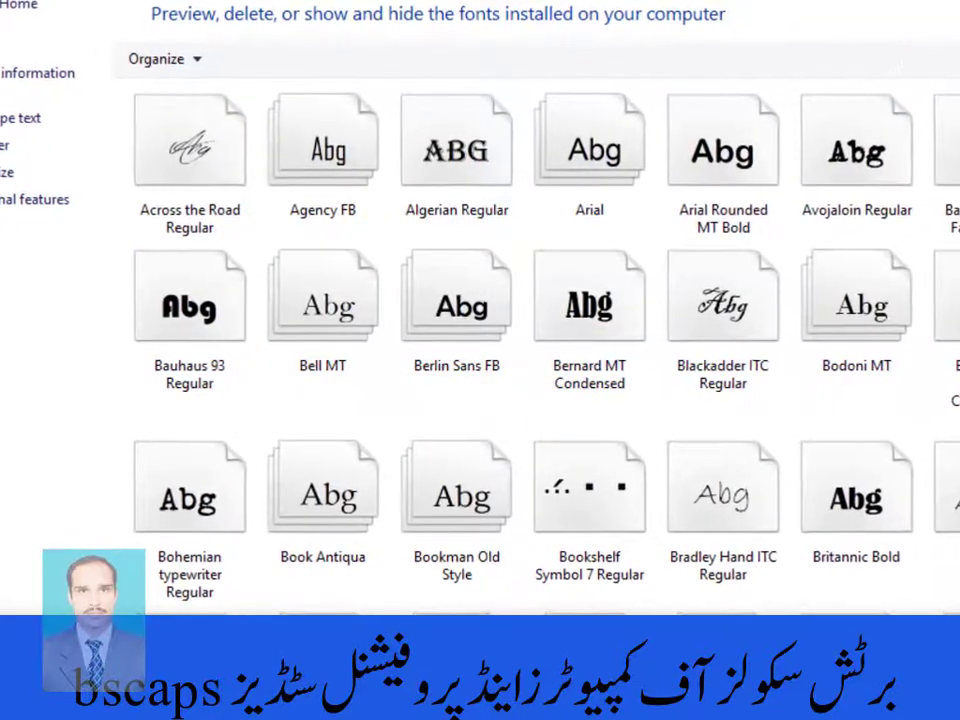
Search the installed fonts for "jam" and preview Jameel Noori Nastaleeq Regular full-screen, then return to the letter
left_click(895, 1)
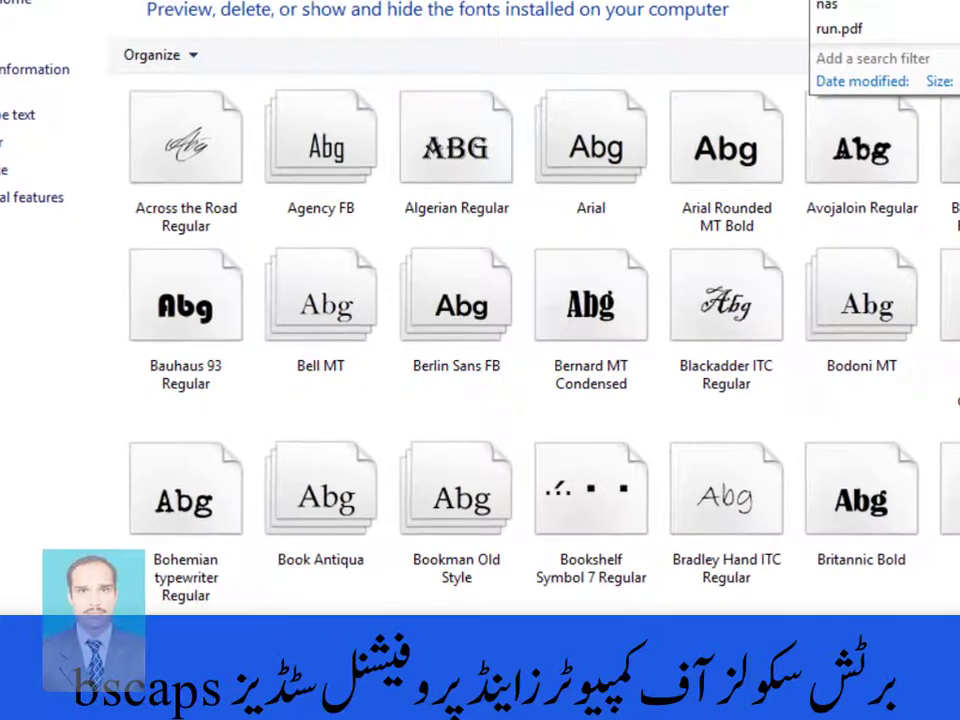
type("ja")
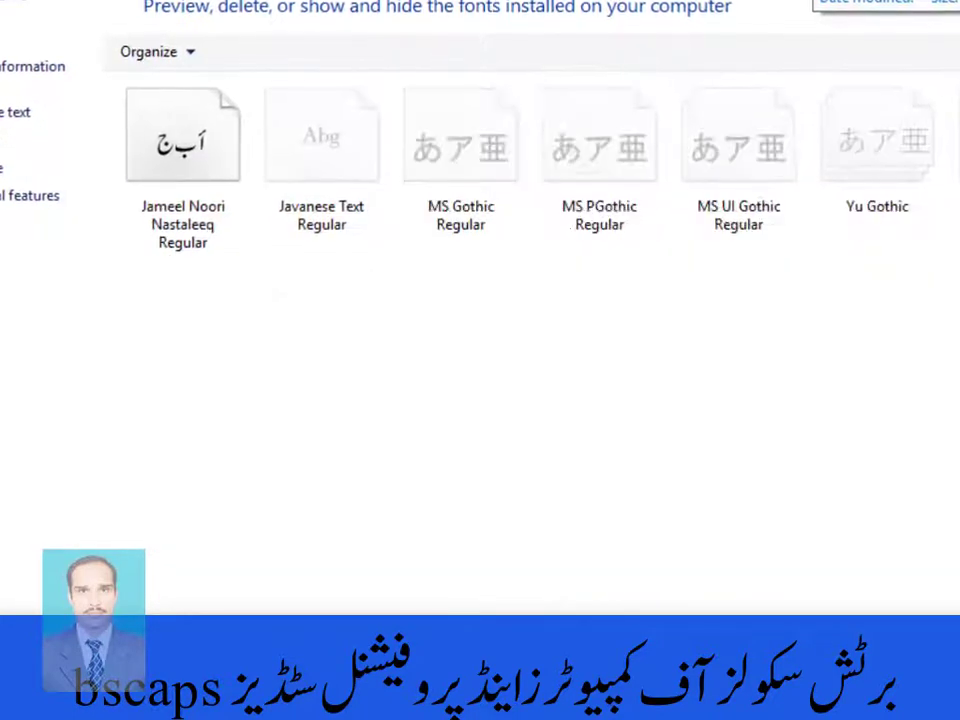
type("m")
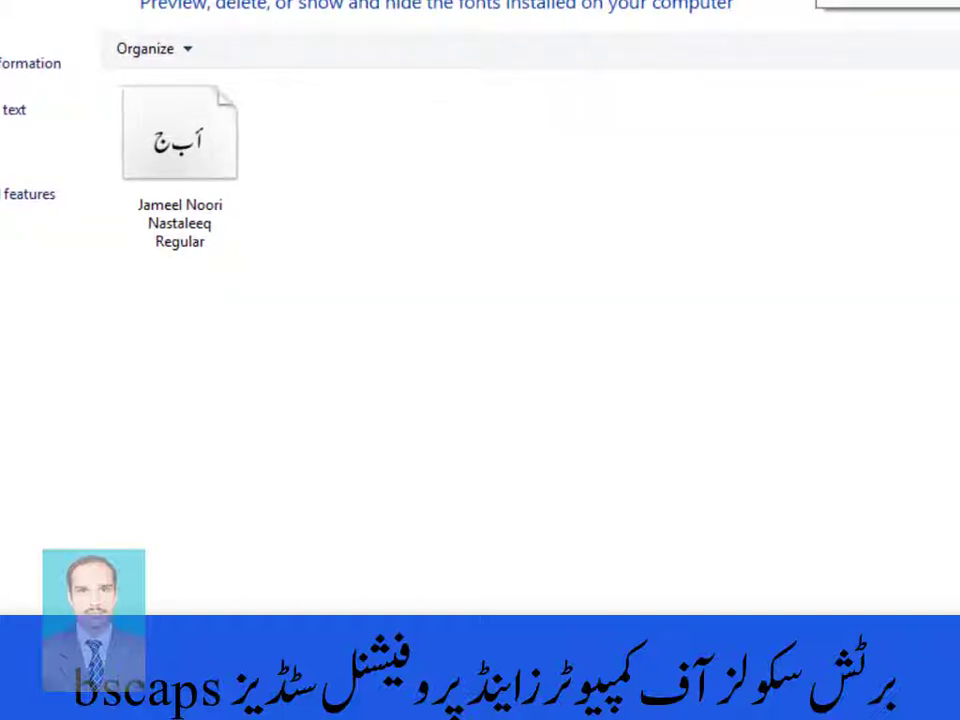
double_click(205, 148)
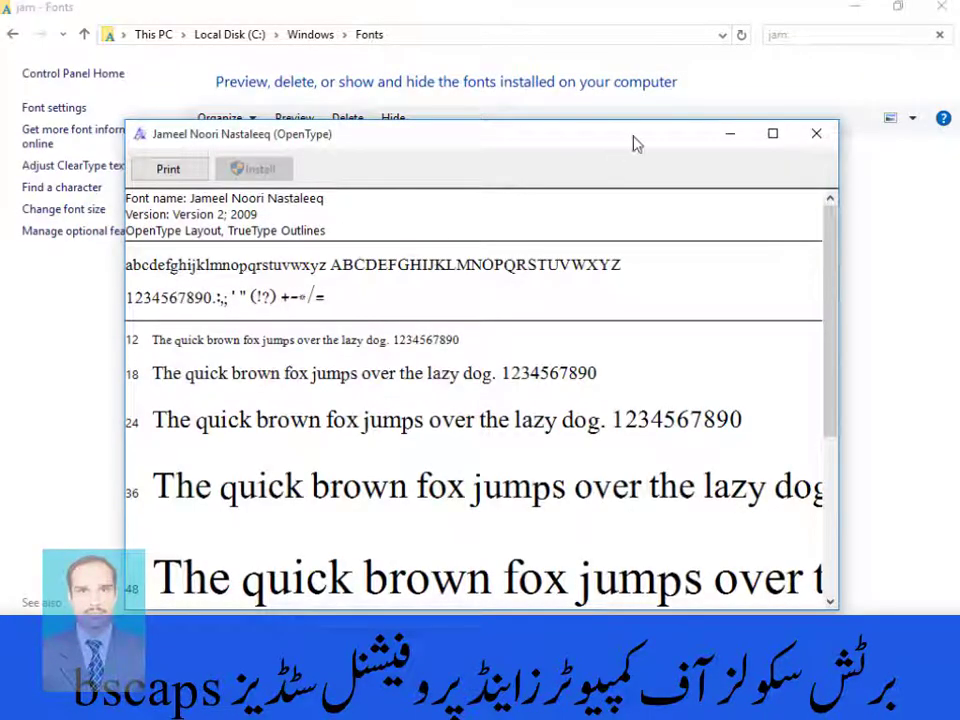
left_click(773, 134)
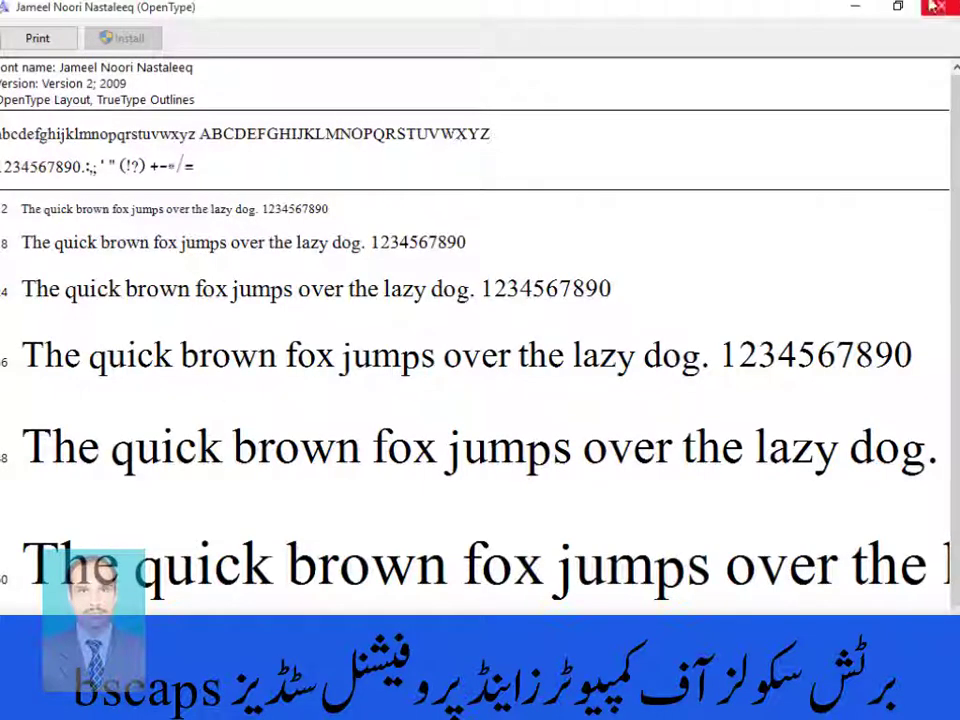
left_click(852, 7)
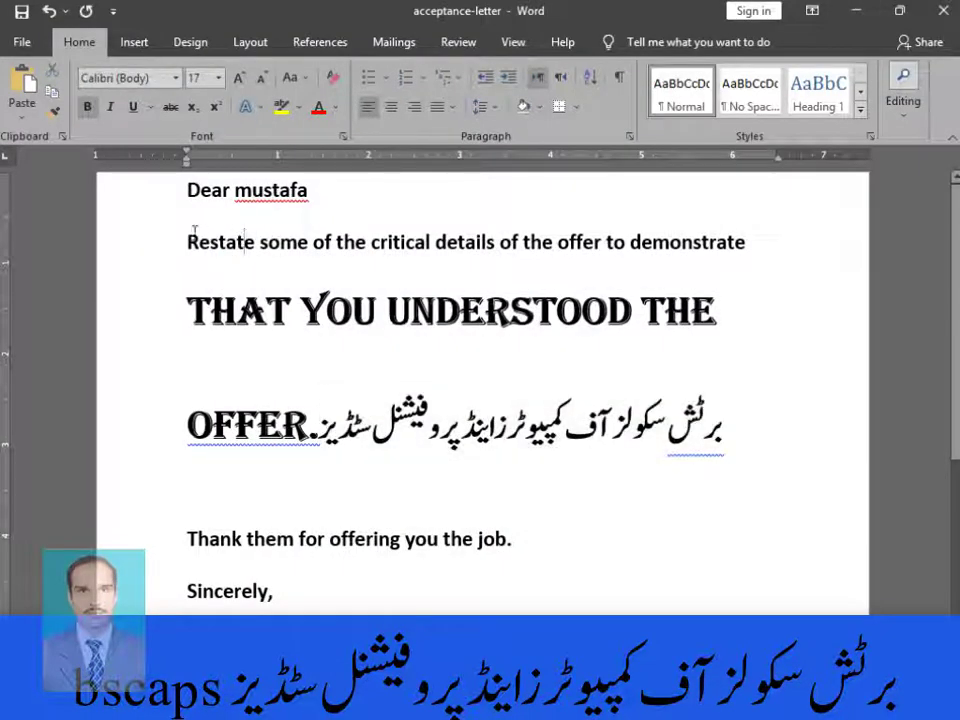
Select "Restate some of the critical details of the offer t" in the letter and look at its complex-script font choices
left_click_drag(194, 232, 615, 240)
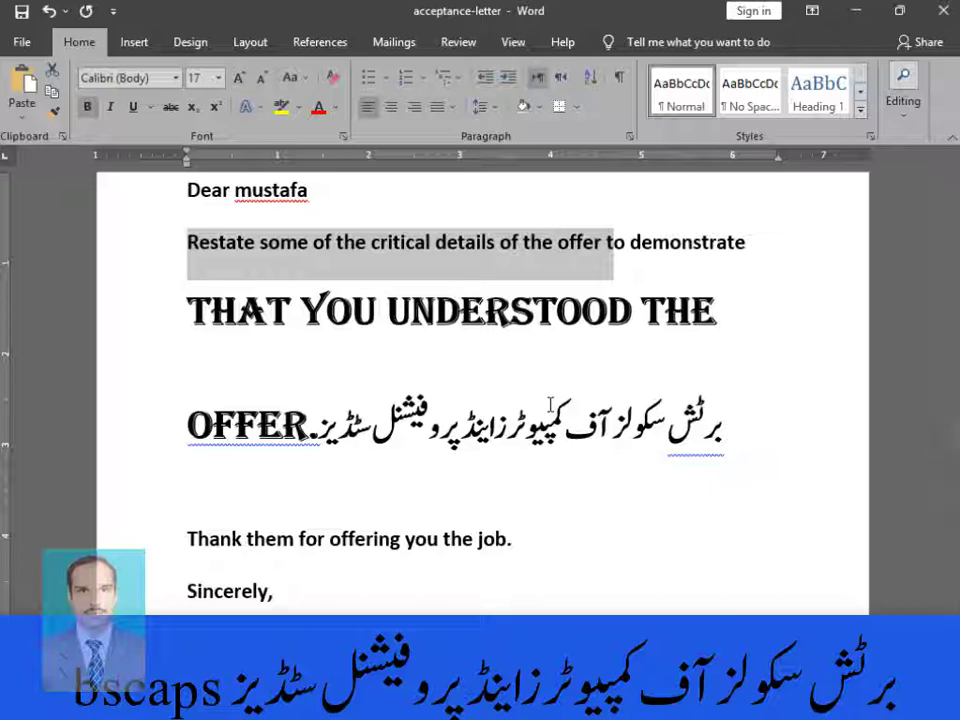
key("ctrl+d")
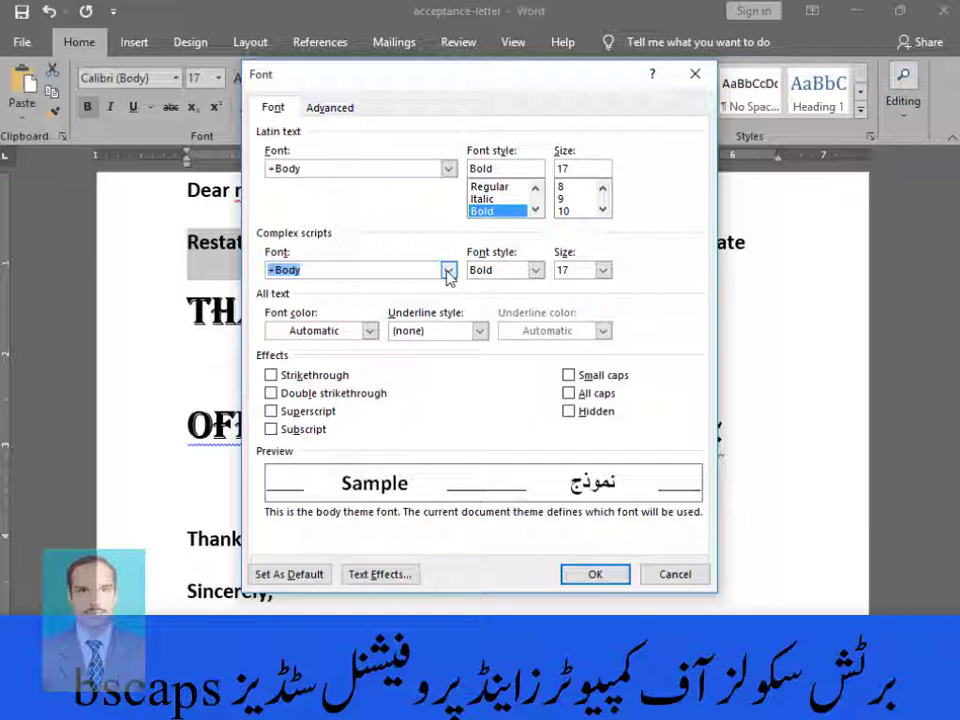
left_click(448, 270)
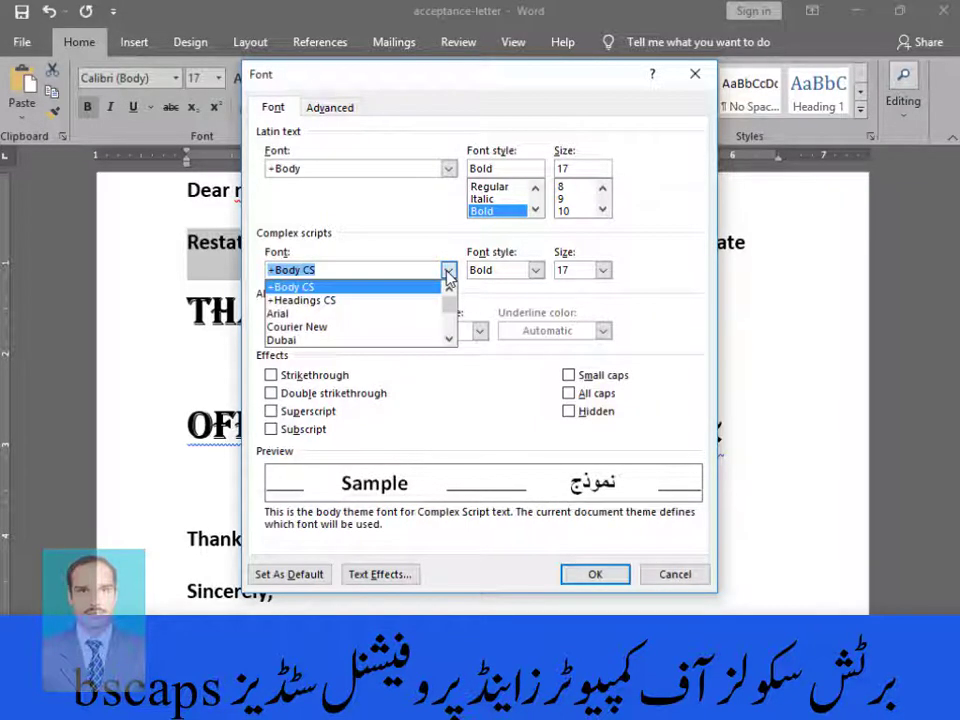
left_click(695, 74)
left_click(695, 74)
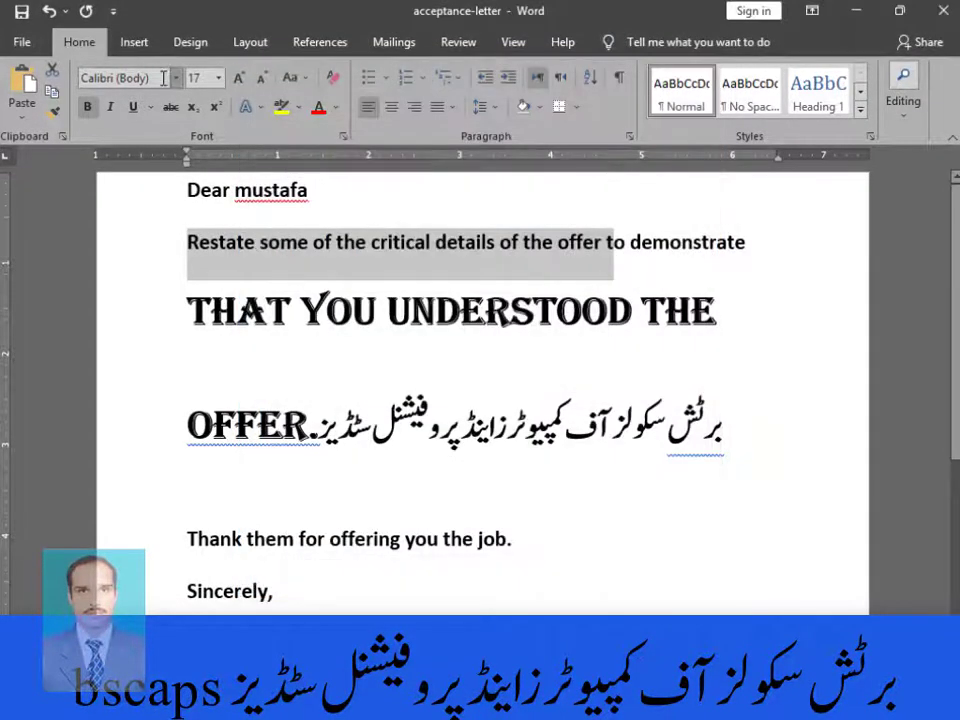
Try Jameel Noori Nastaleeq on the selected English text, switching it to Calibri (Body) and back for comparison
left_click(177, 78)
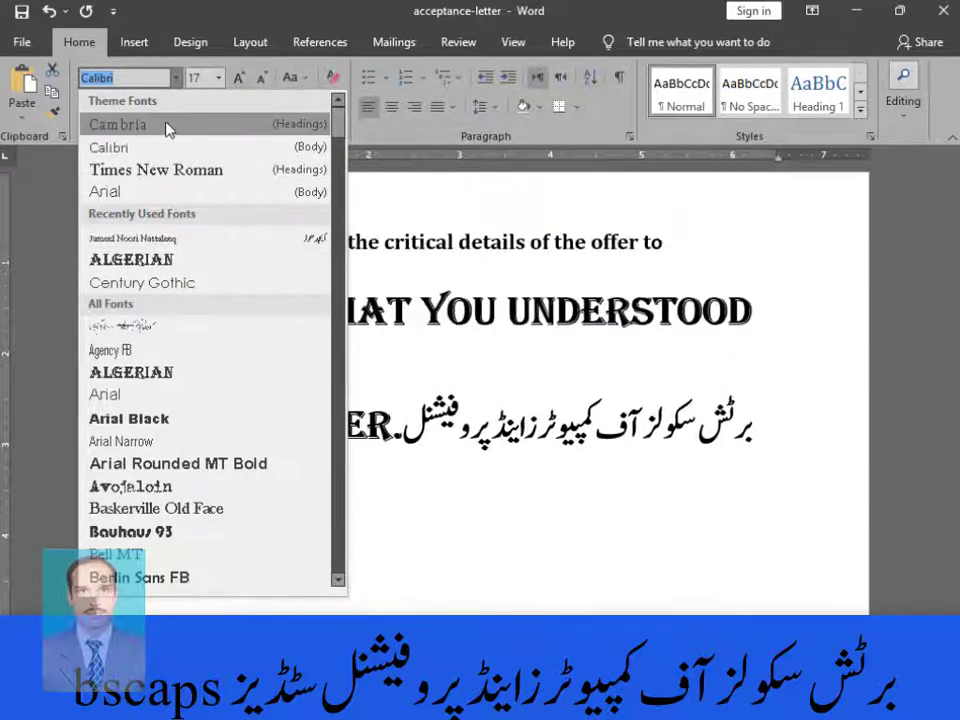
left_click(135, 240)
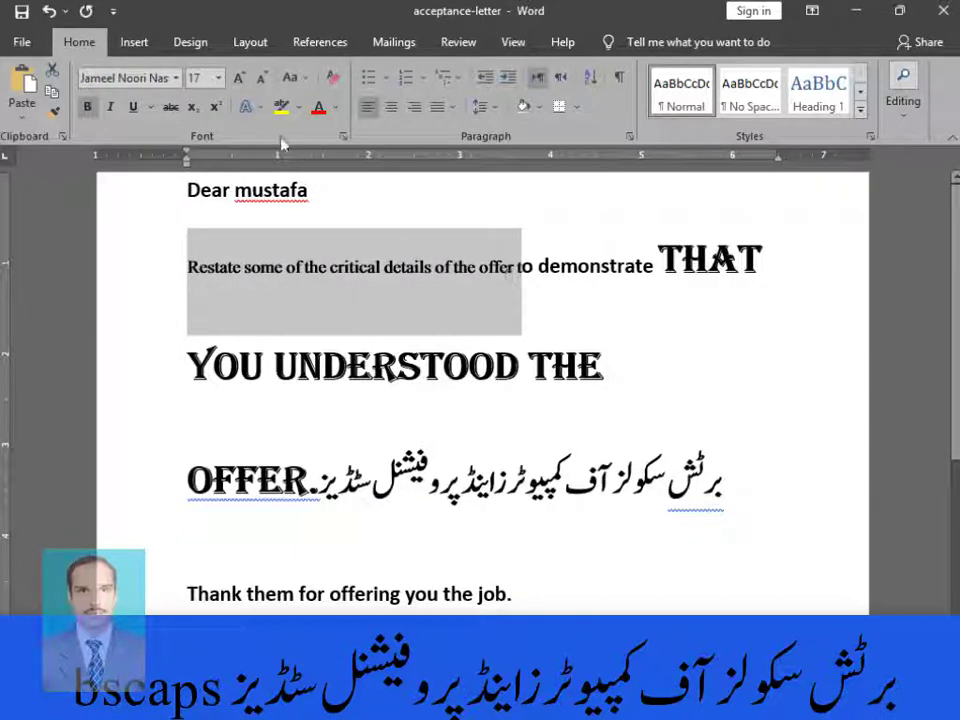
left_click(174, 79)
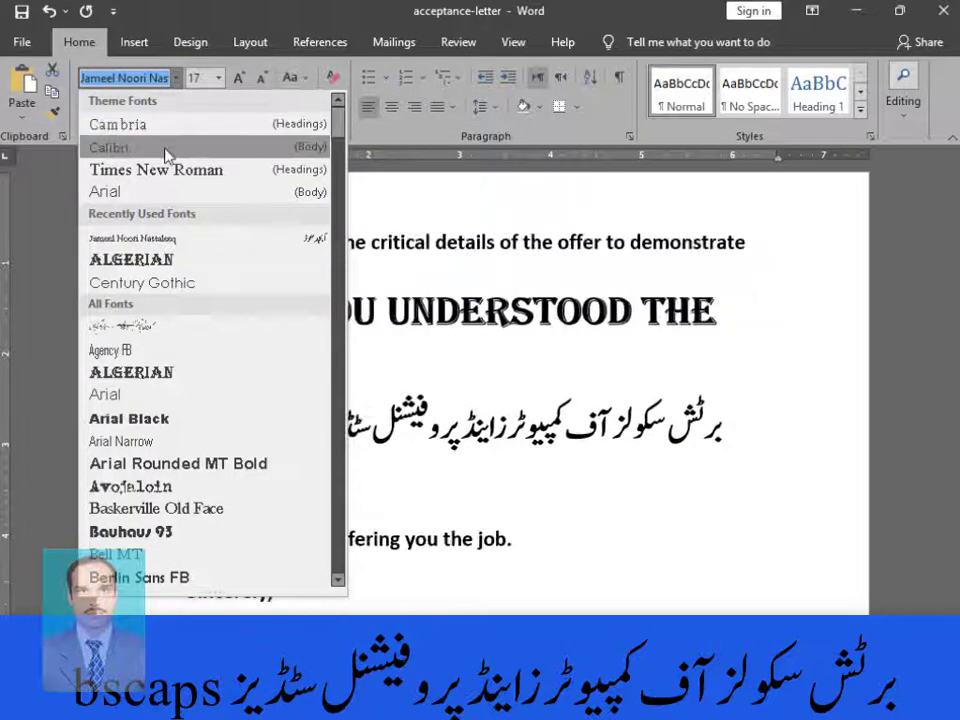
left_click(167, 155)
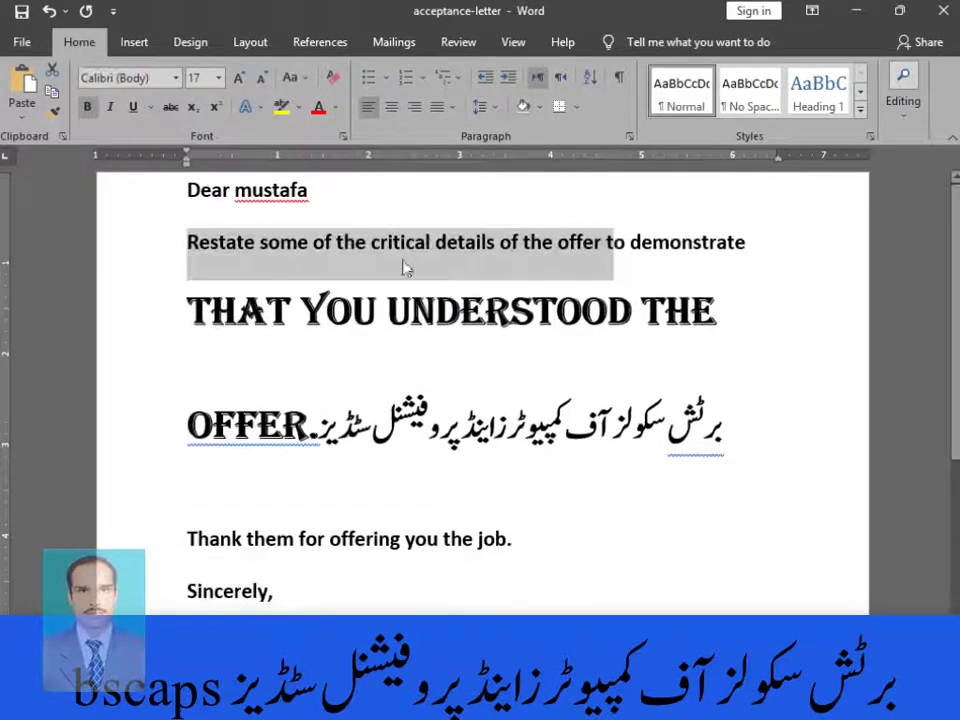
left_click(176, 79)
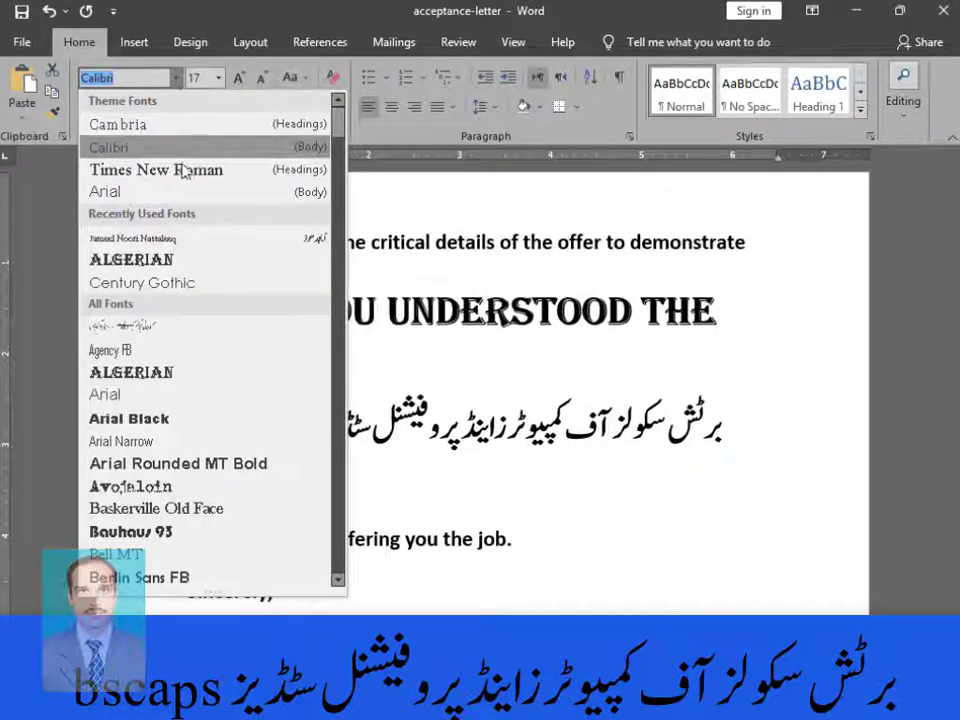
left_click(180, 238)
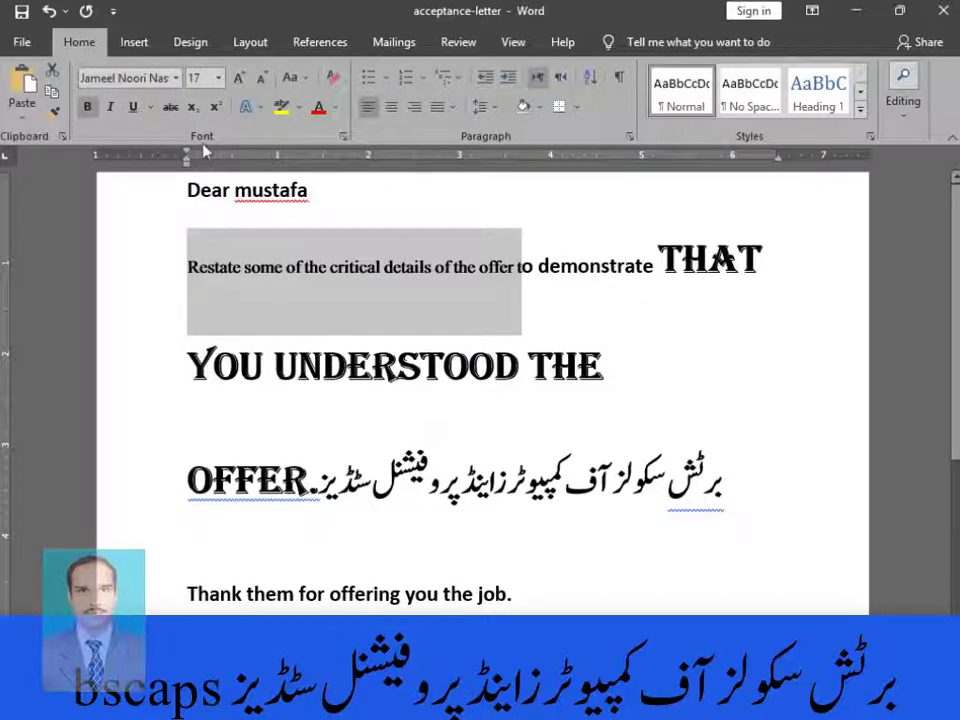
Apply the Bodoni MT Condensed font to the selected part of the "Restate some of the critical details" sentence
left_click(175, 77)
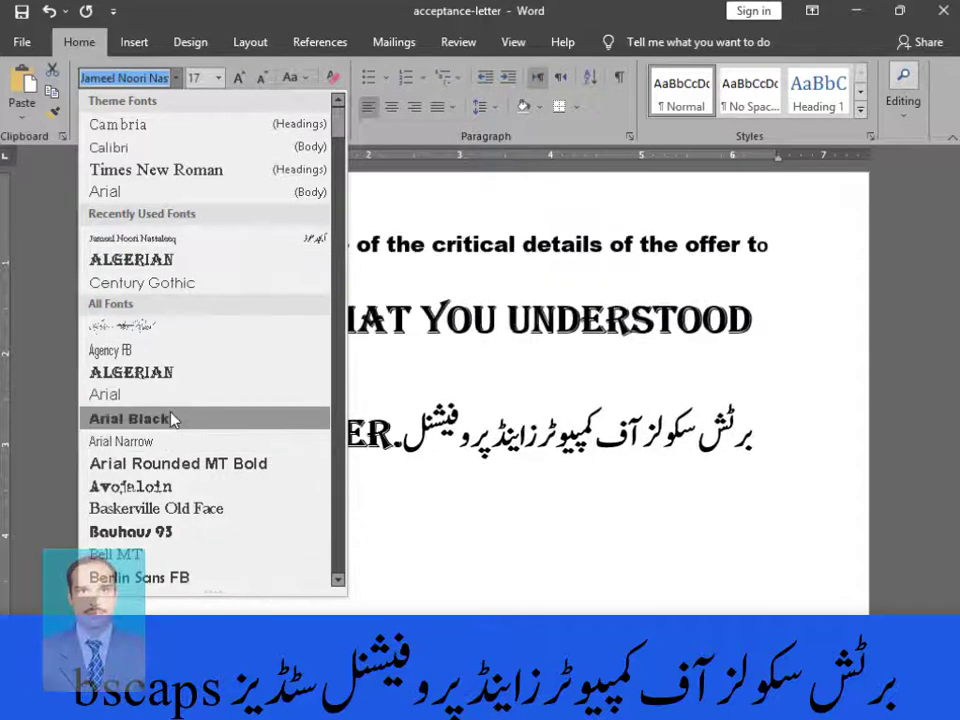
scroll(170, 420, "down", 3)
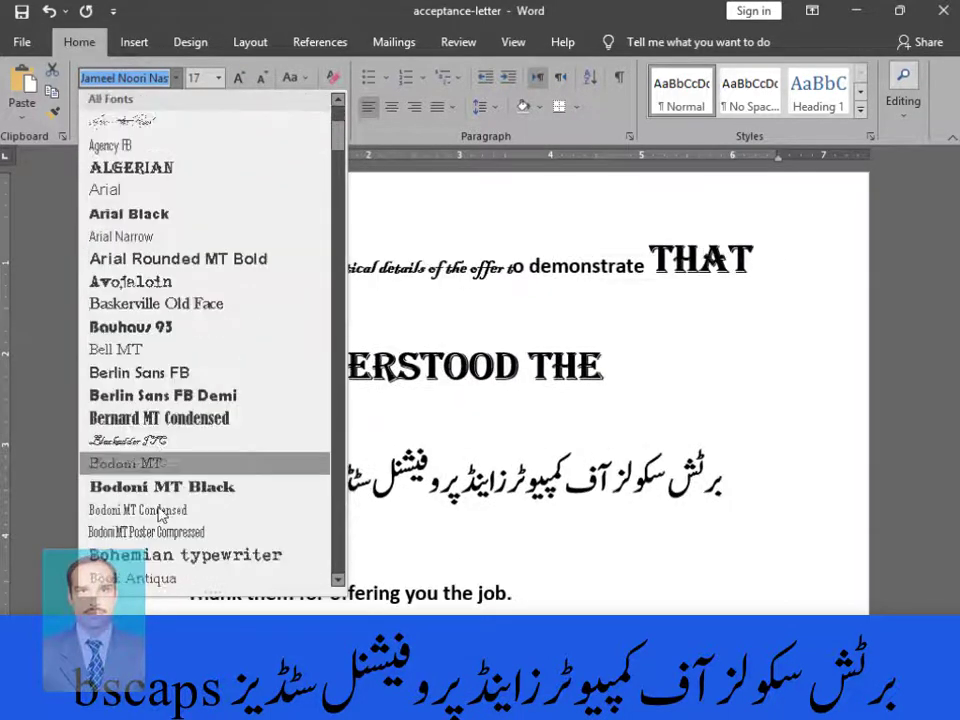
left_click(163, 511)
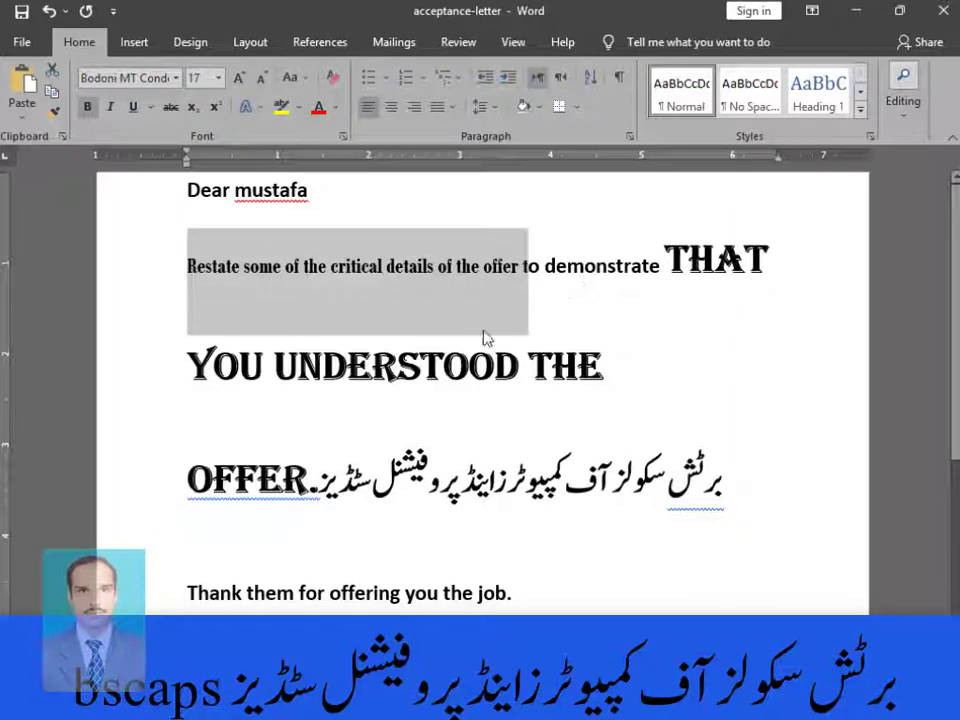
Minimize the letter, look through the open Jameel Noori Nastaleeq font preview, and close that preview
left_click(855, 11)
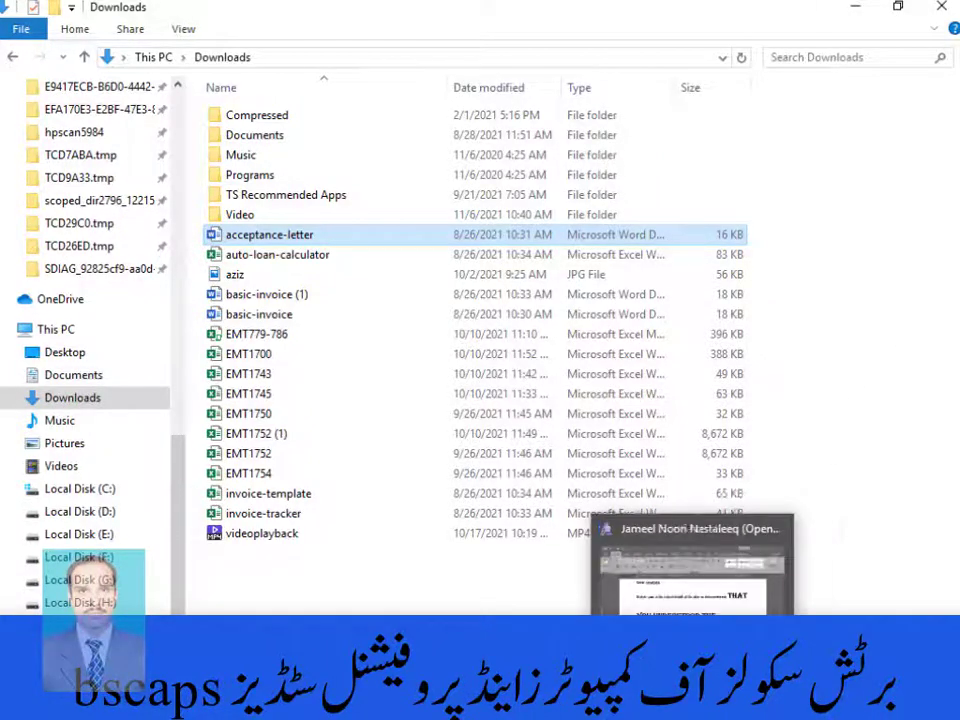
left_click(738, 702)
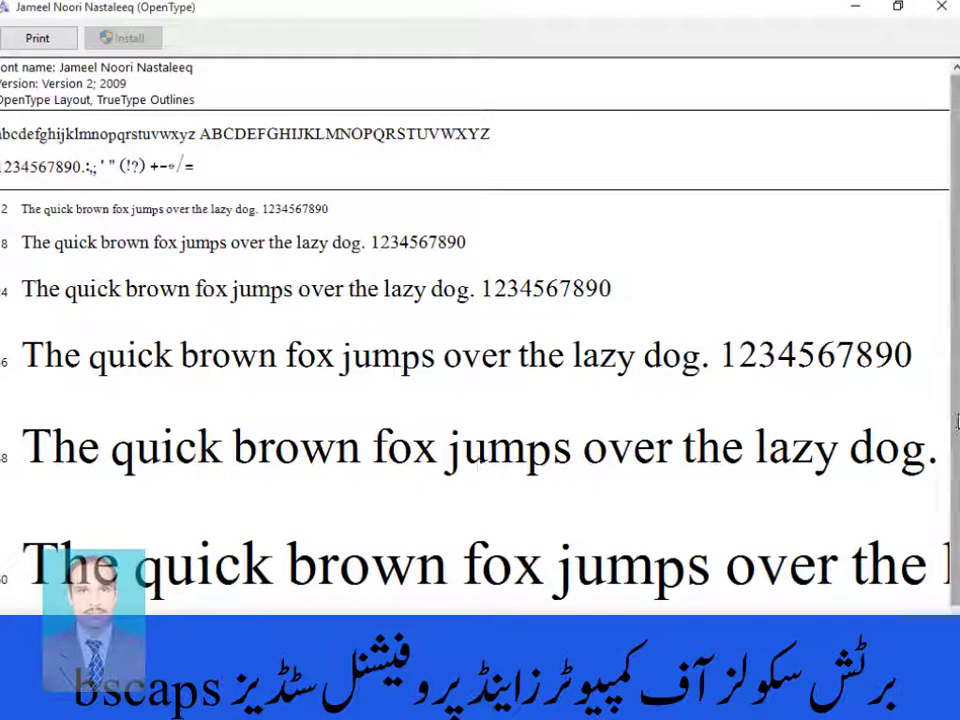
scroll(945, 424, "down", 1)
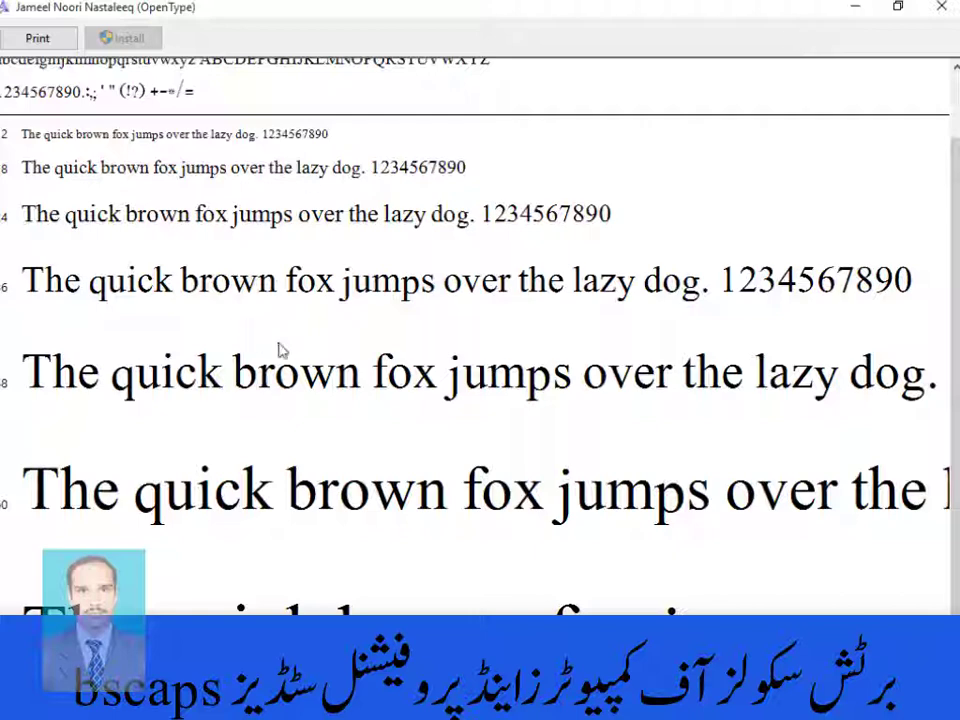
left_click(928, 7)
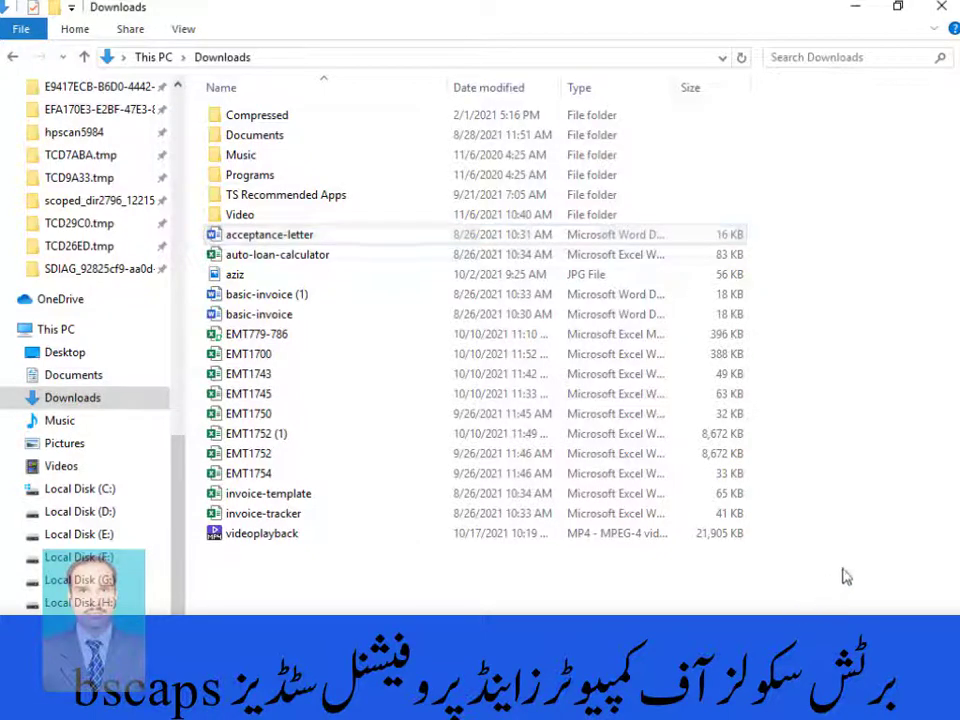
Open the Windows Fonts folder, maximize its window, and look at the general folder options without changing them
key("super+r")
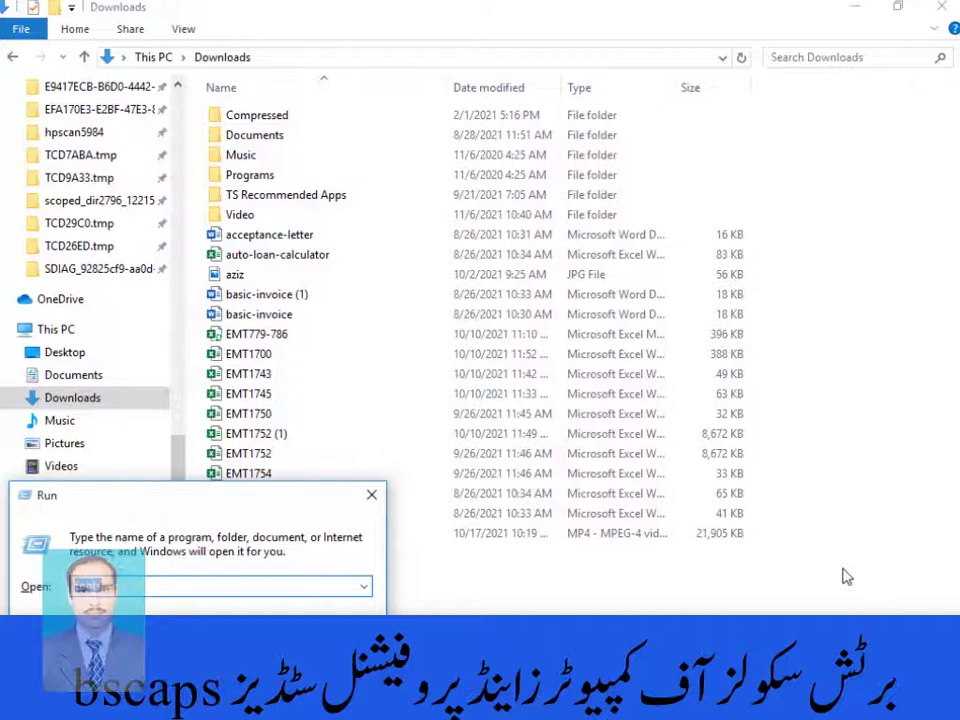
key("Return")
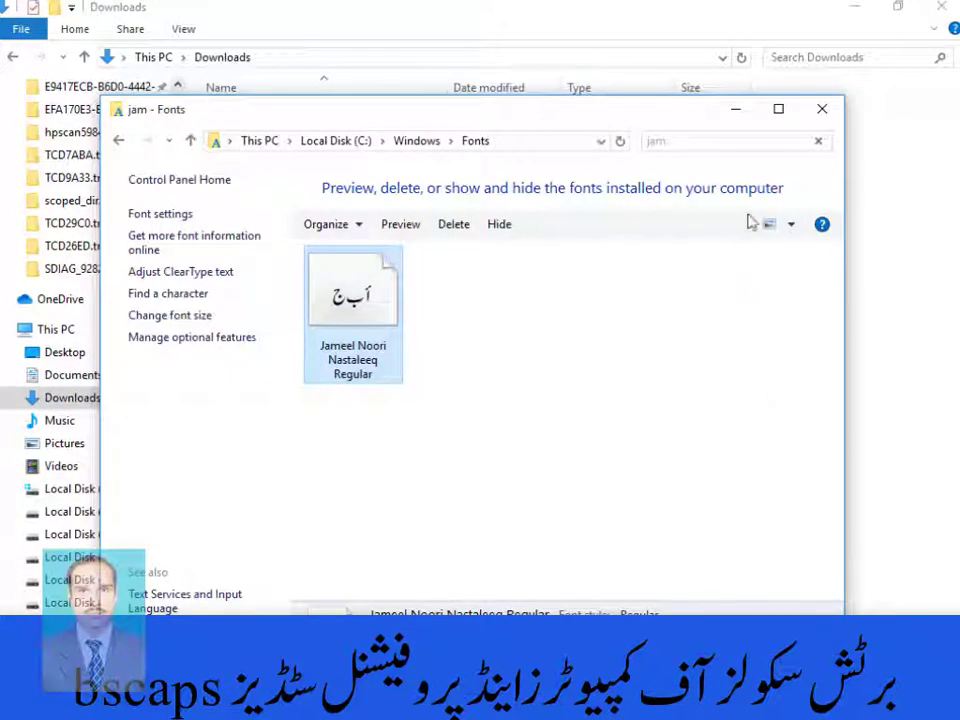
left_click(778, 109)
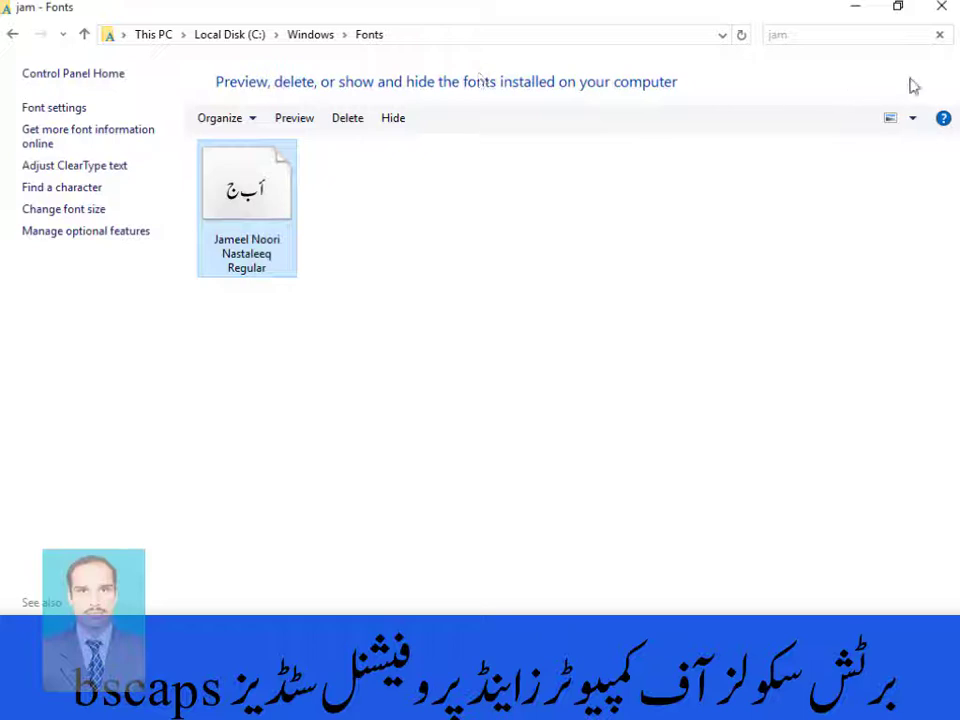
left_click(250, 119)
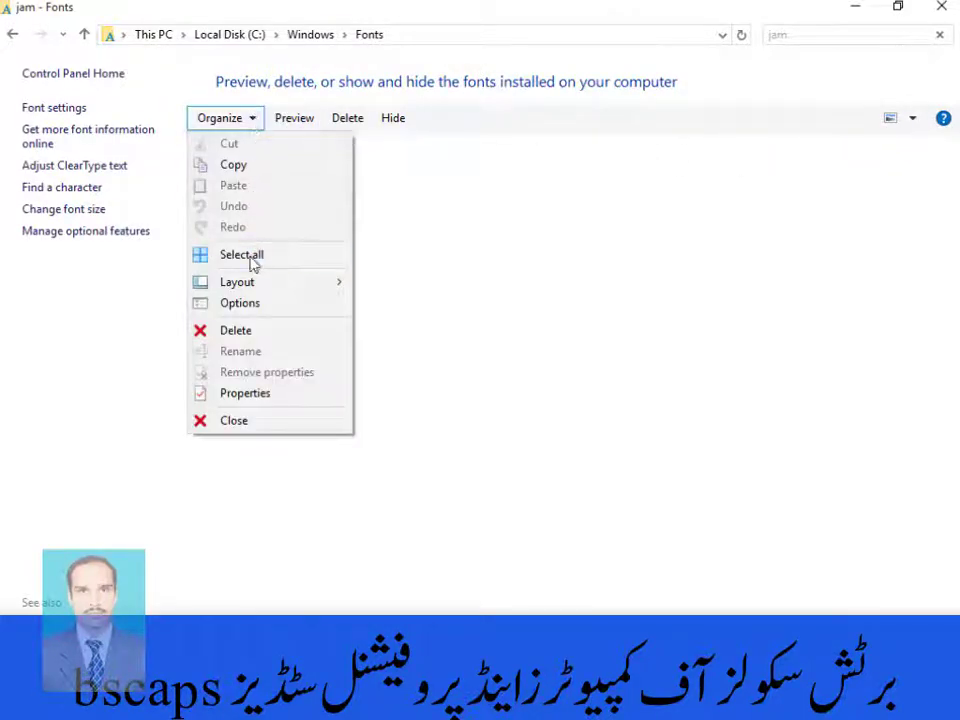
left_click(248, 304)
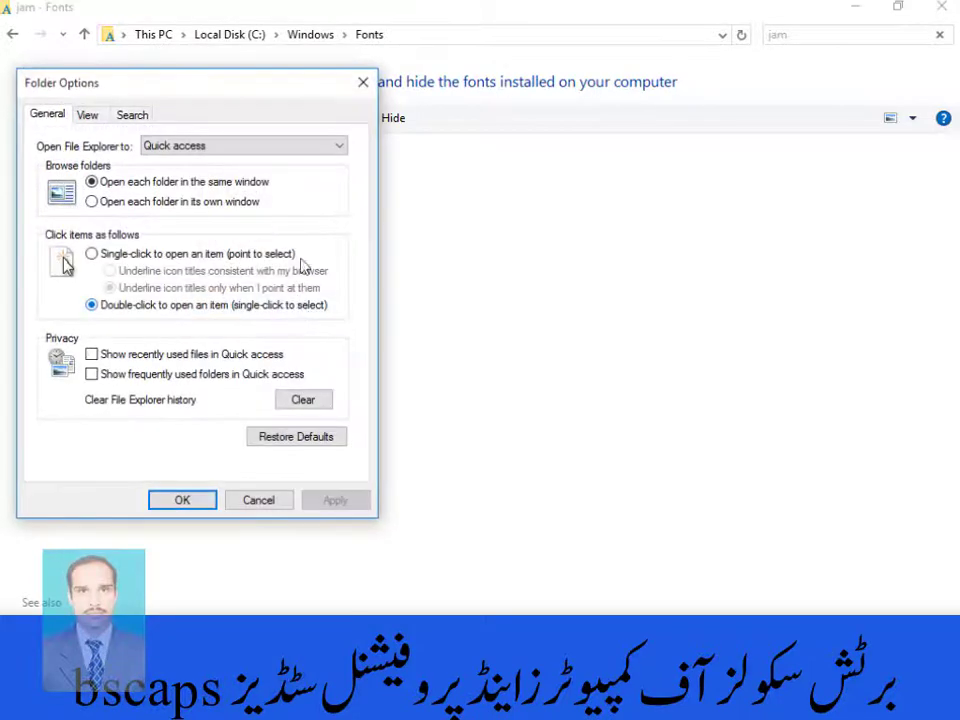
left_click(363, 82)
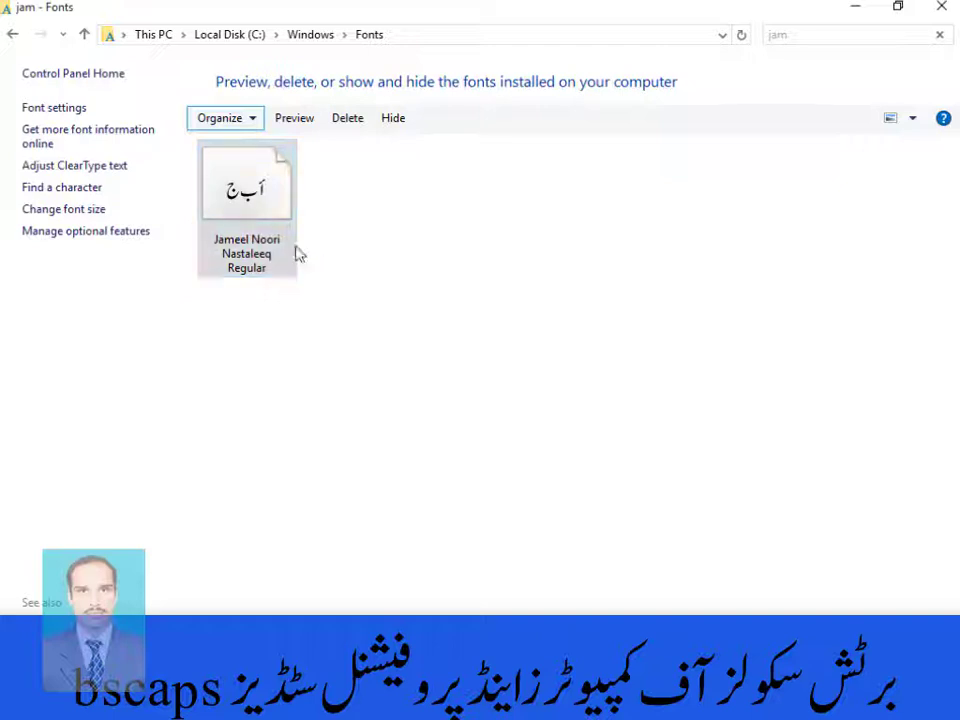
Look through the font settings, toggling the option to install fonts using a shortcut on and off, and return to the Fonts folder
left_click(44, 110)
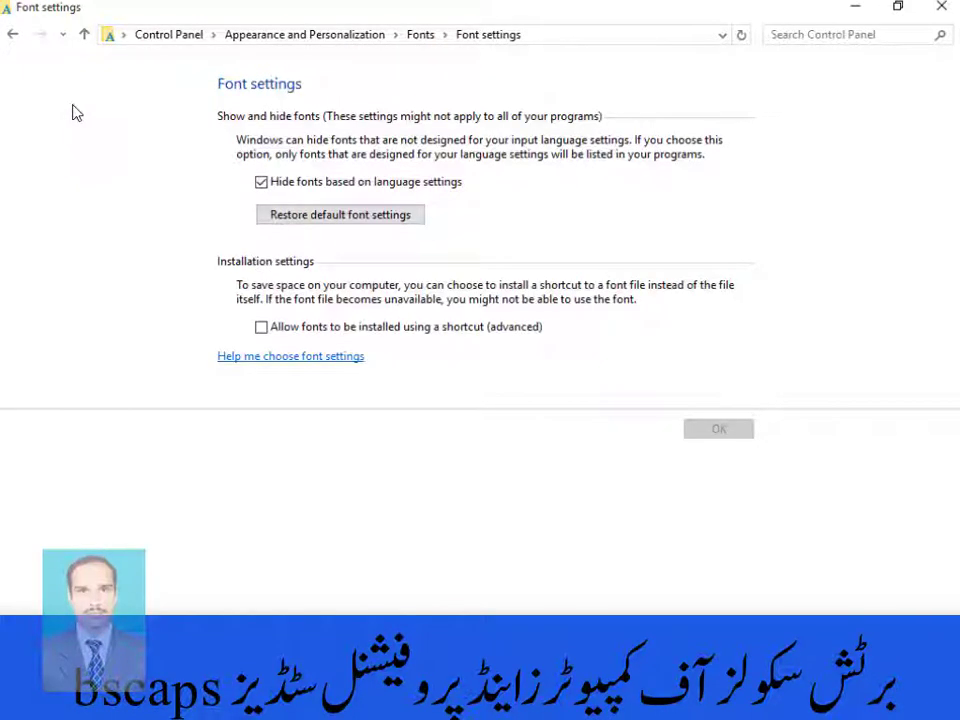
left_click(375, 210)
left_click(268, 331)
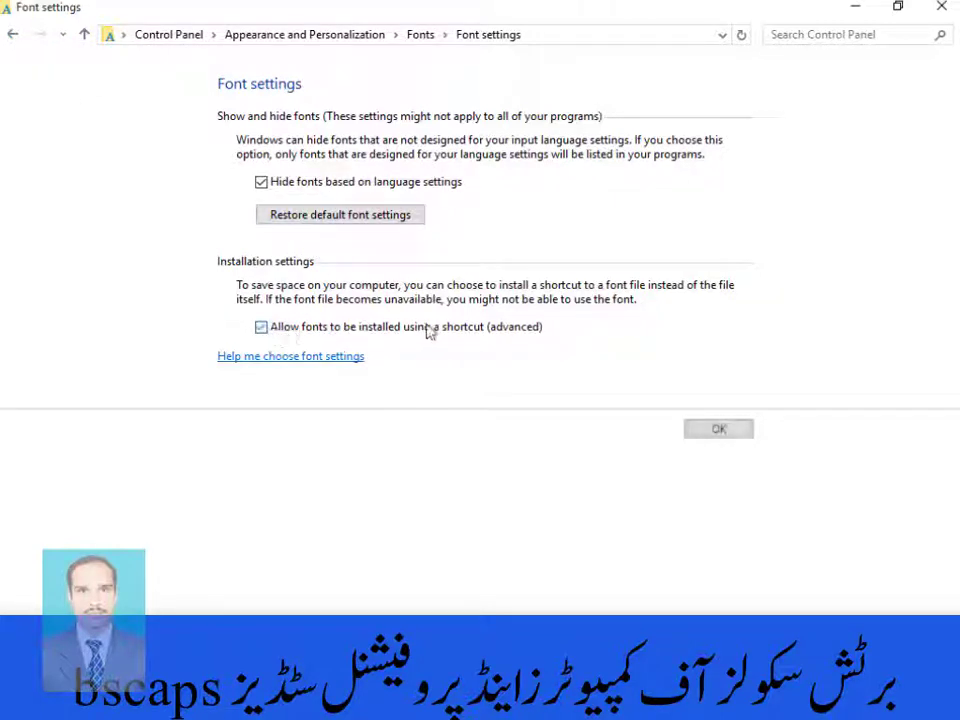
left_click(263, 330)
left_click(13, 34)
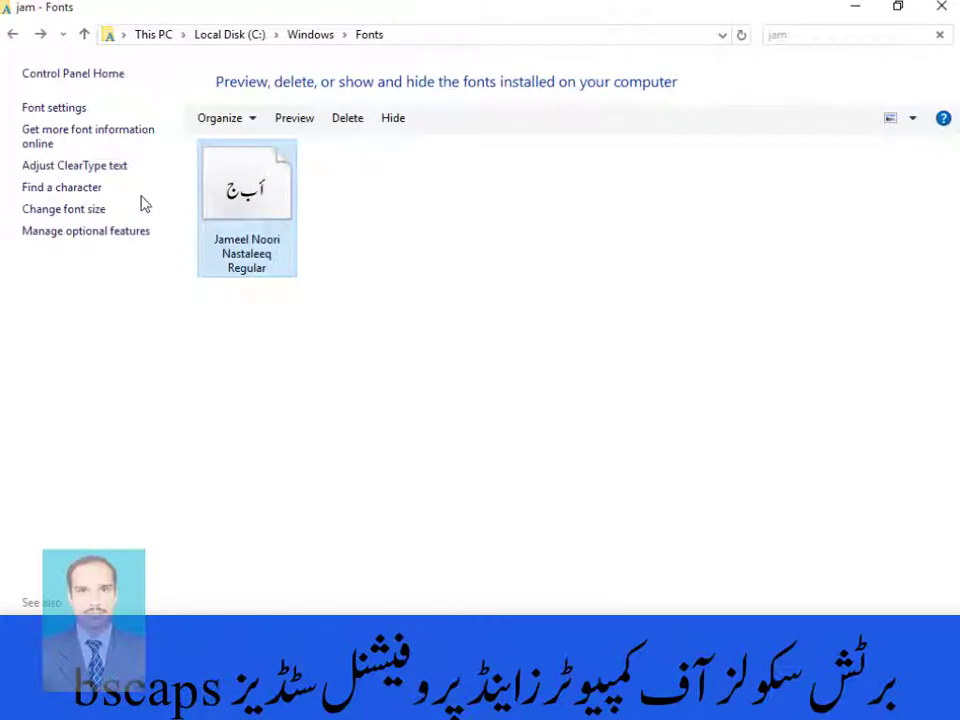
Open the Windows text size settings and set the title bar text to size 14, bold
left_click(80, 210)
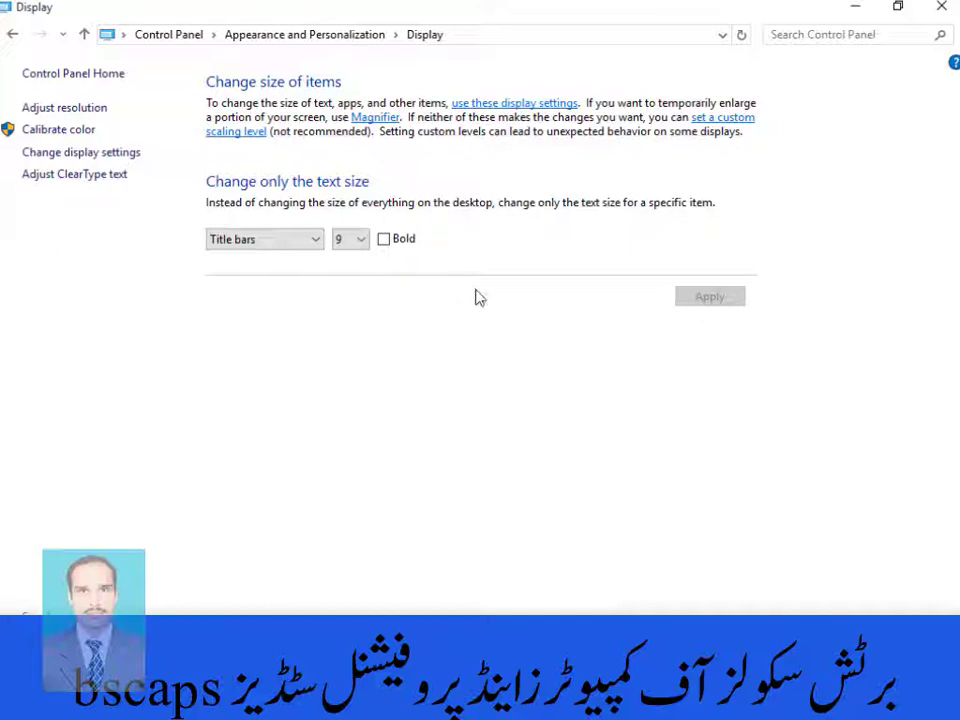
left_click(309, 240)
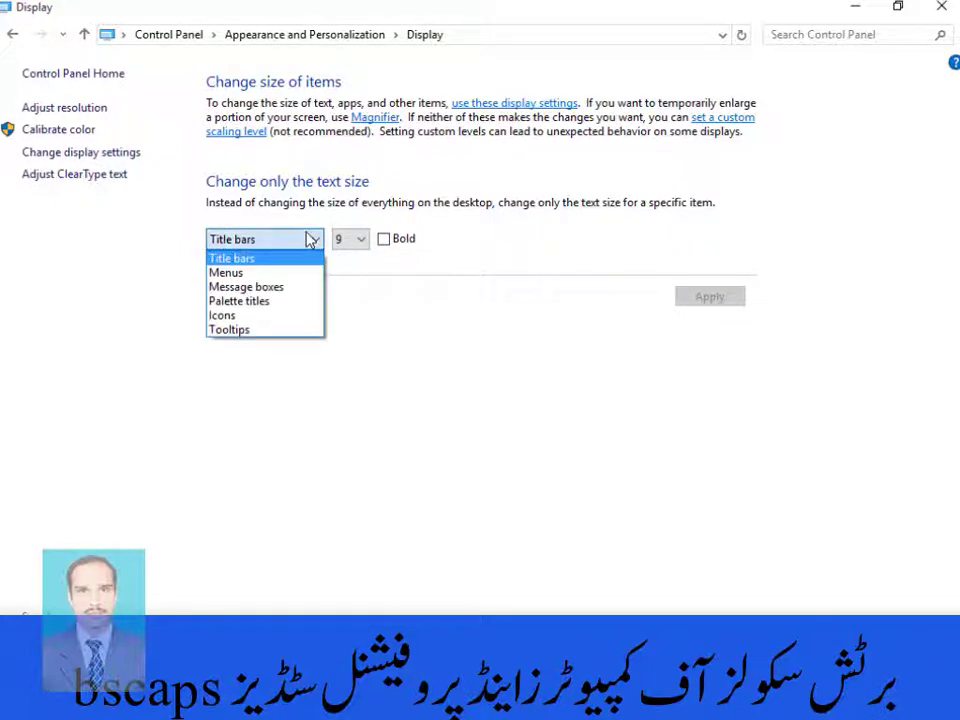
left_click(360, 244)
left_click(360, 244)
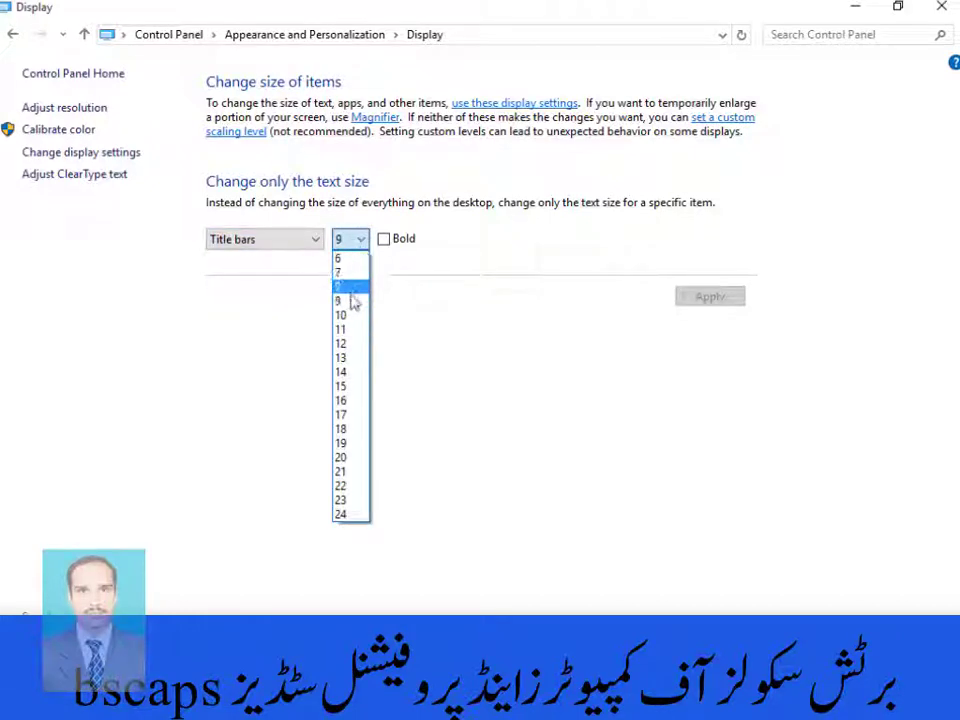
left_click(350, 374)
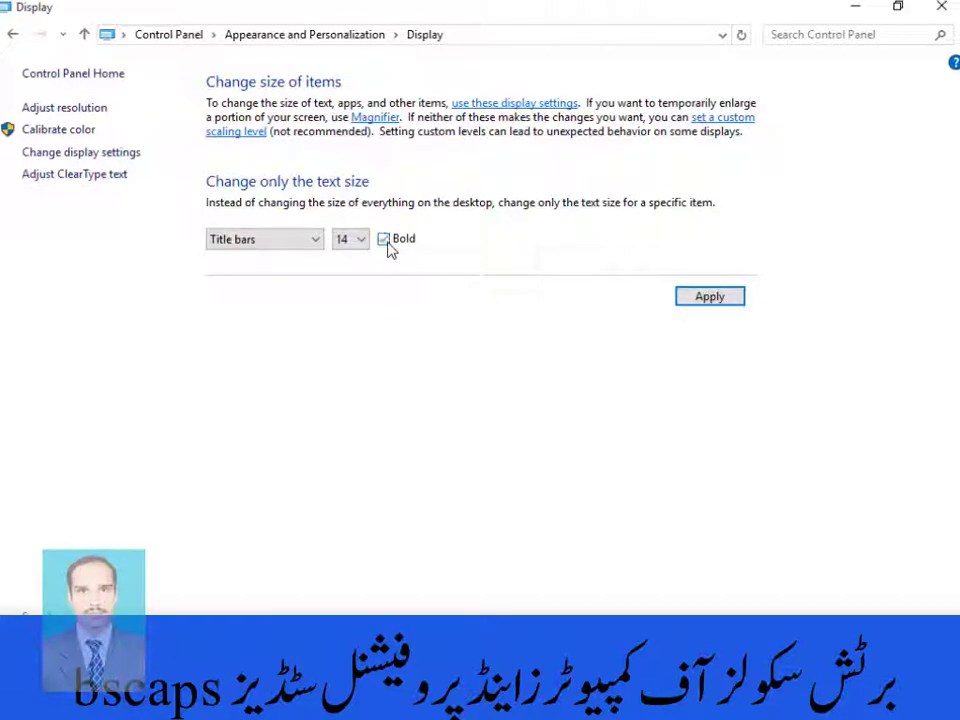
Set the tooltip text to size 12, bold, apply the text size changes, and close the display settings
left_click(317, 240)
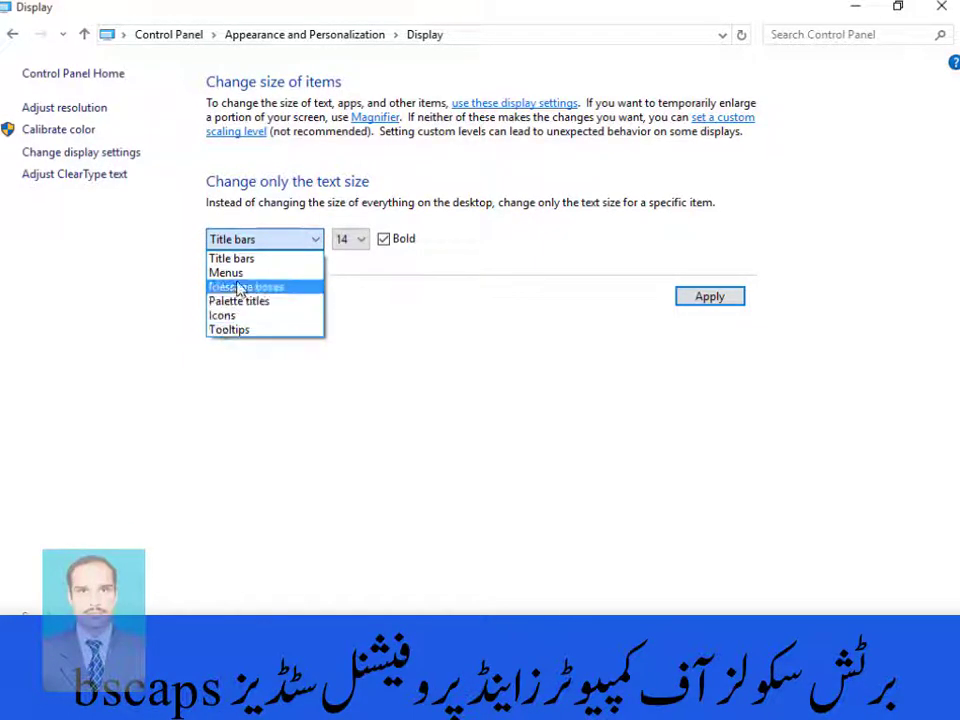
left_click(255, 332)
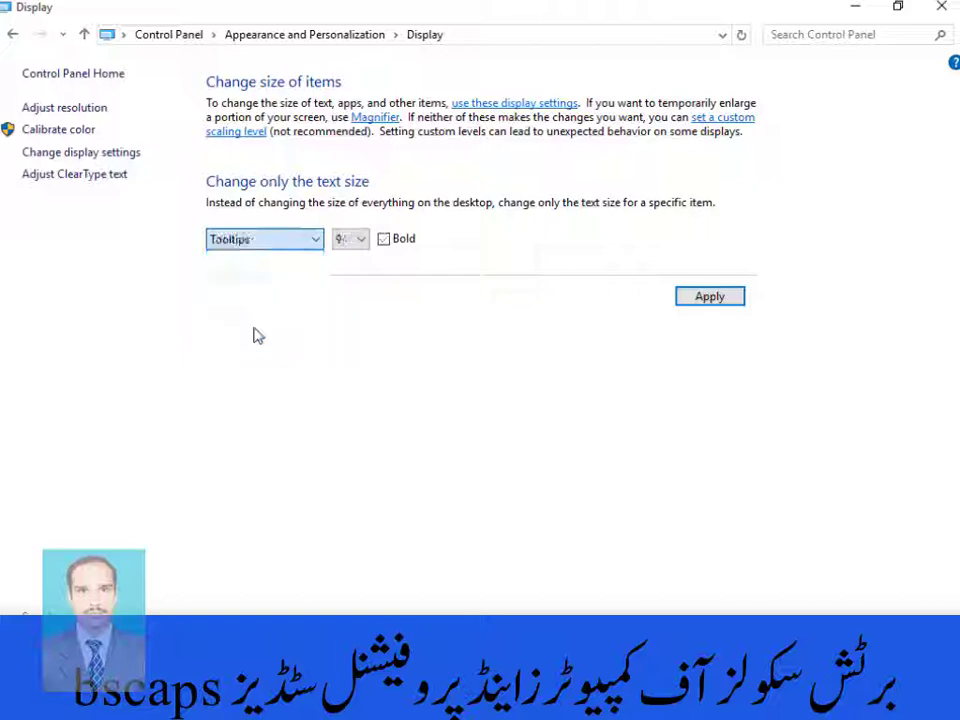
left_click(365, 242)
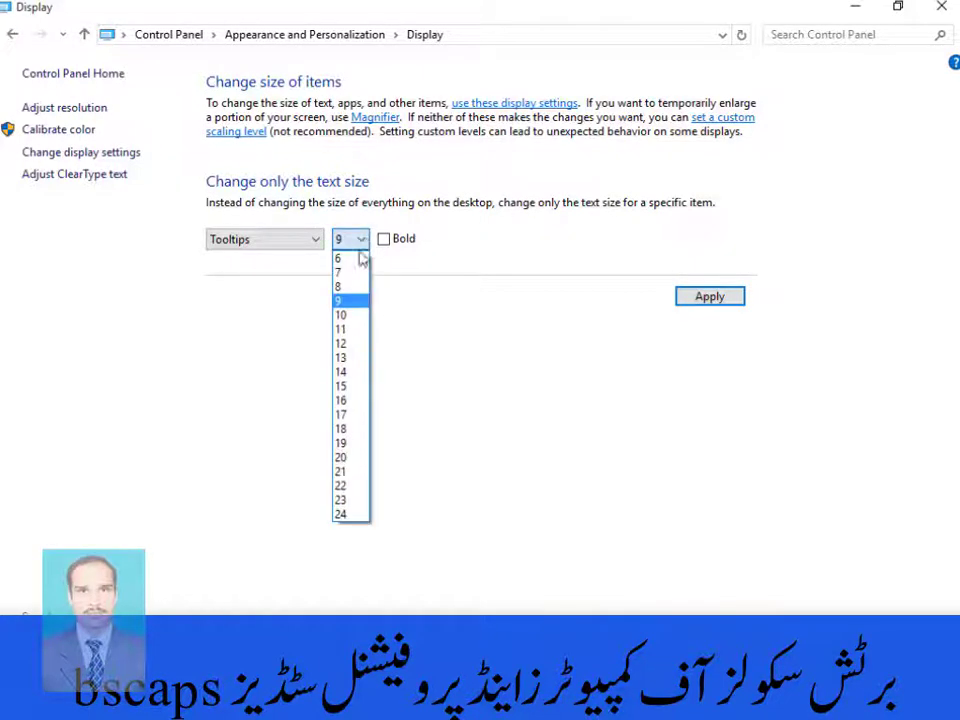
left_click(350, 343)
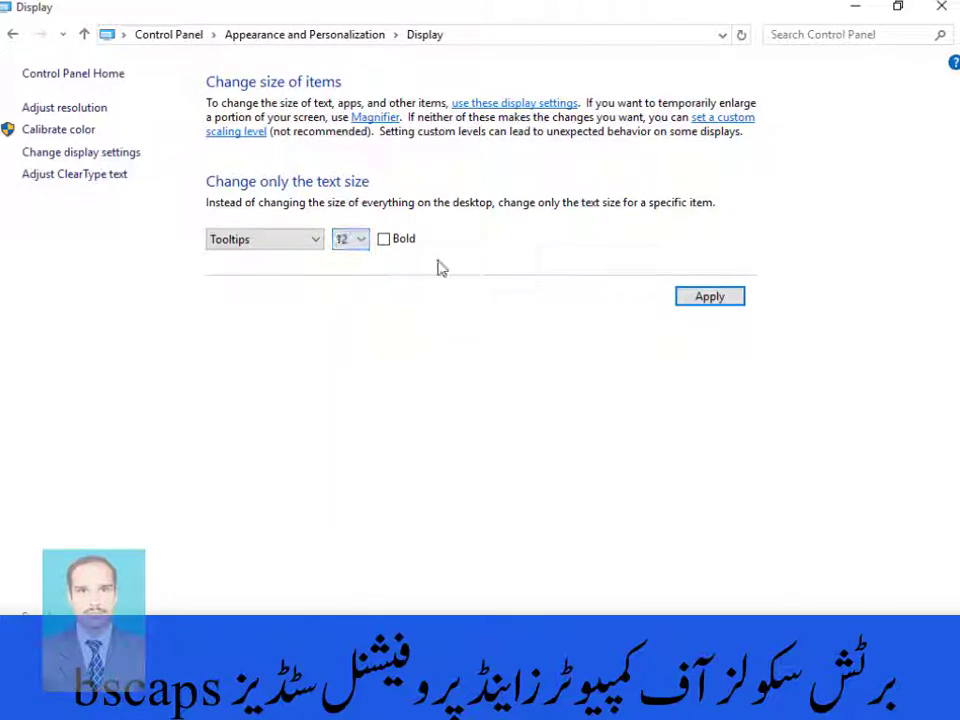
left_click(384, 239)
left_click(716, 300)
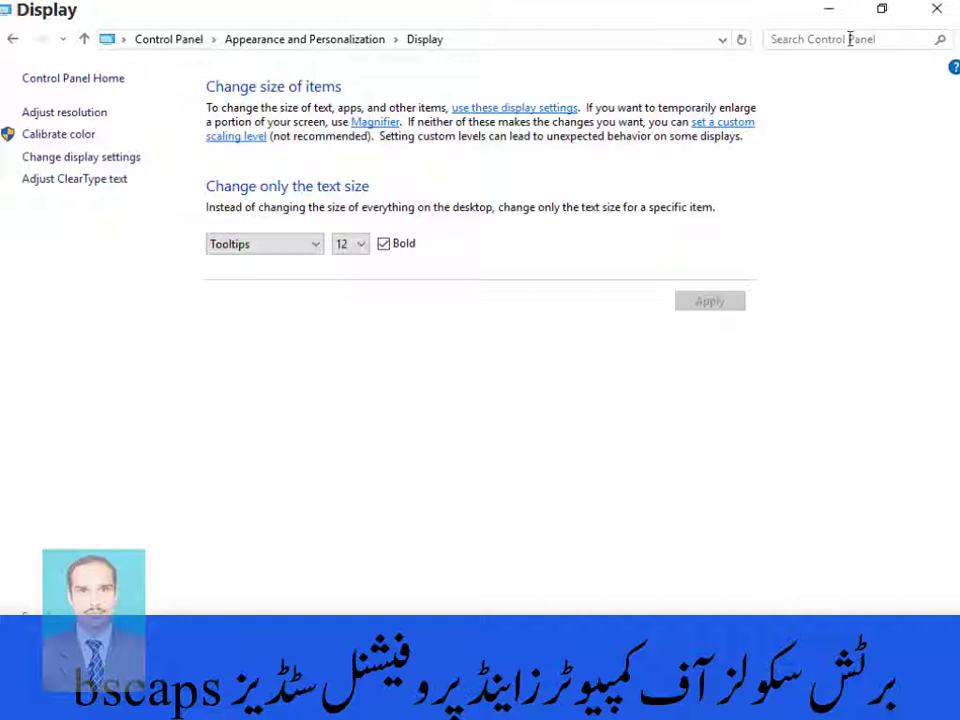
left_click(937, 8)
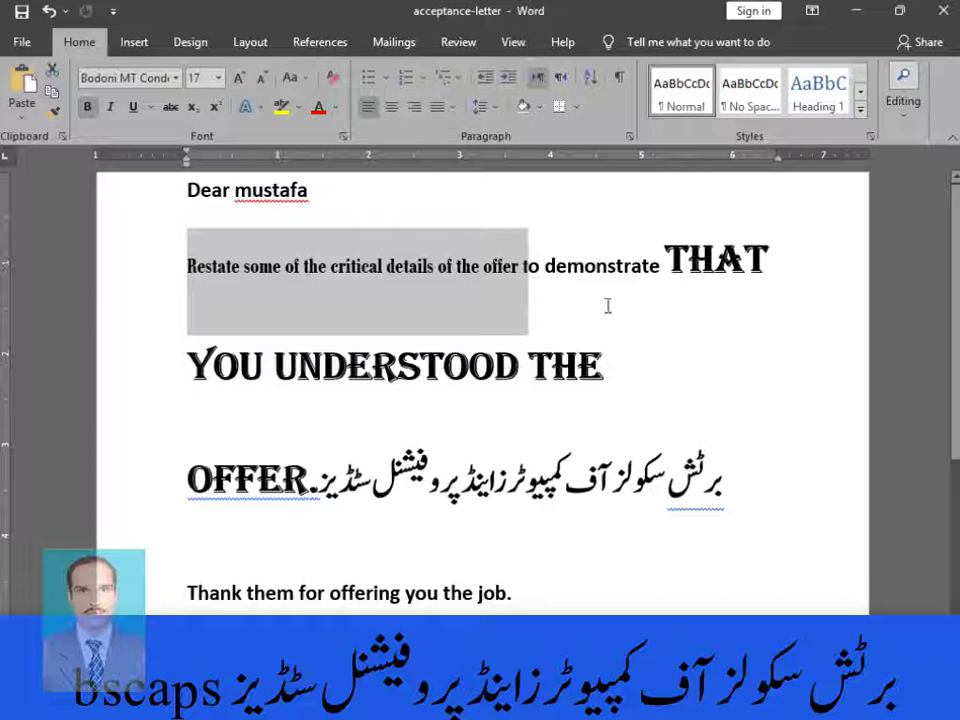
Apply the Jameel Noori Nastaleeq font to the closing word "Sincerely," in the Word letter
left_click(607, 266)
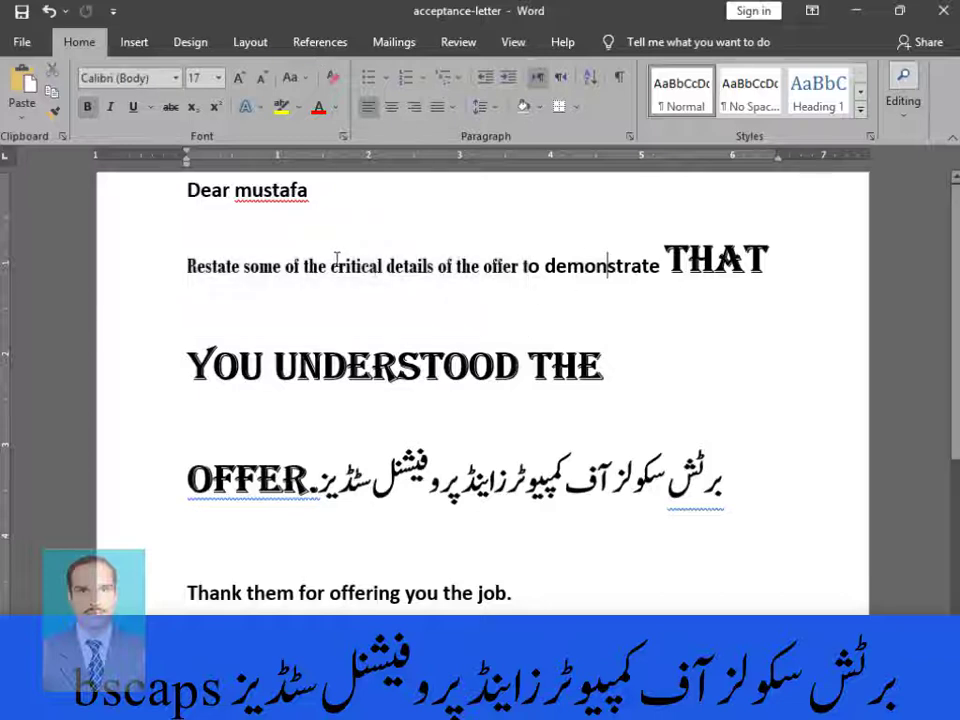
scroll(493, 328, "down", 3)
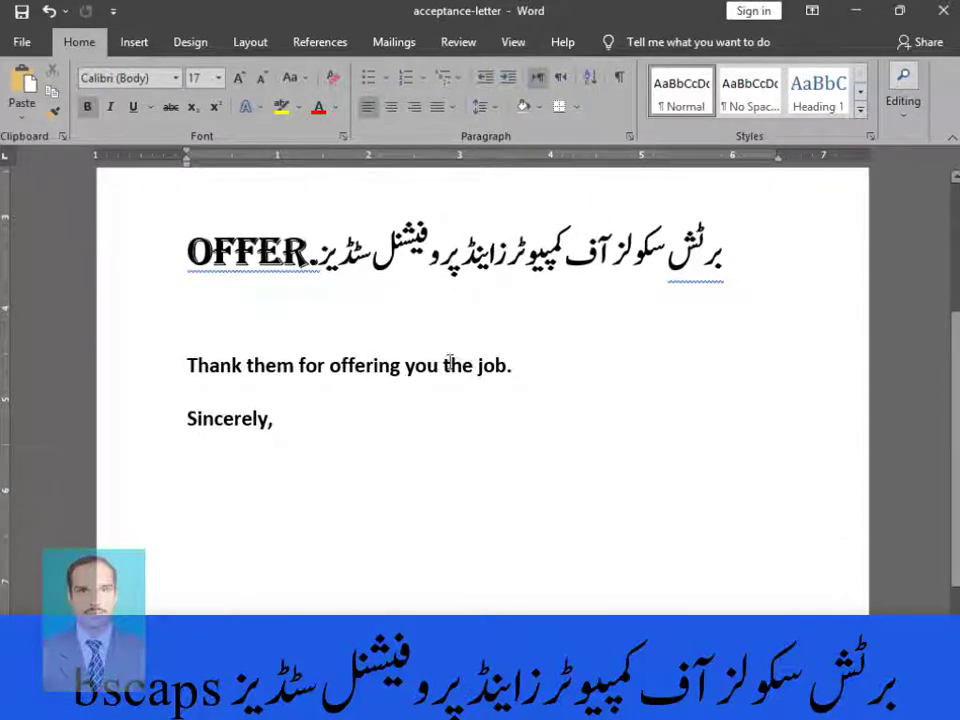
left_click_drag(222, 417, 281, 420)
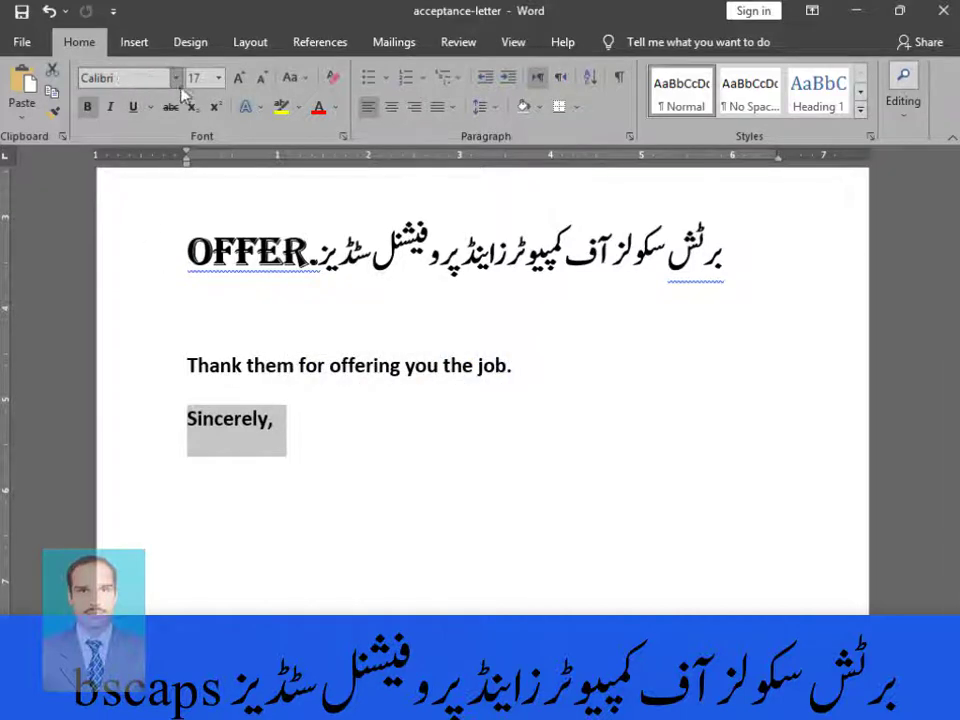
left_click(175, 77)
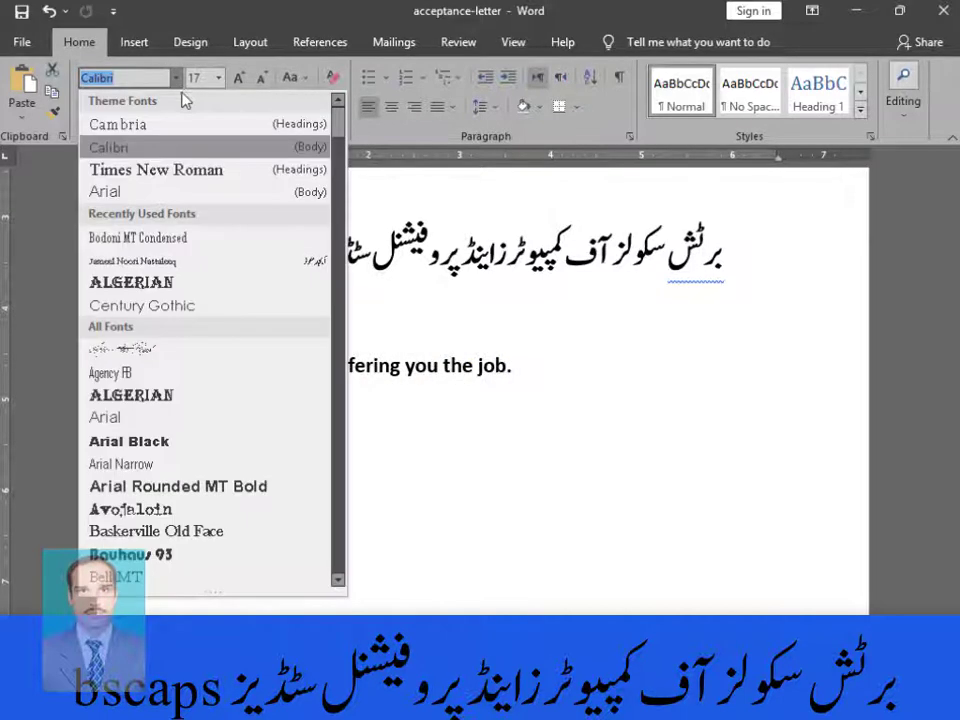
left_click(160, 261)
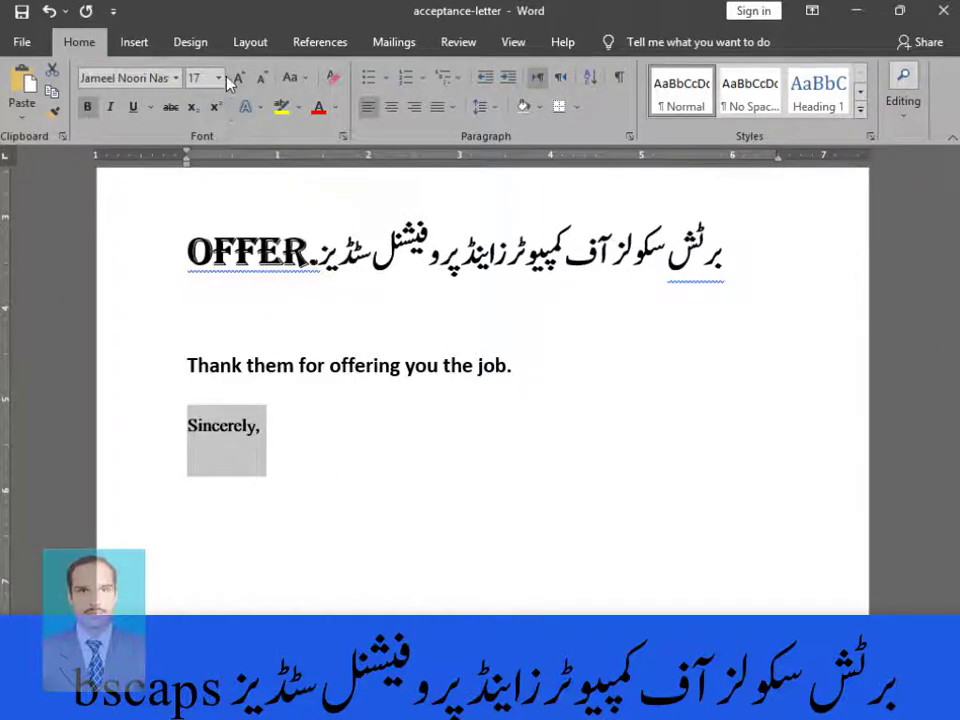
Add the line "I love" below "Sincerely," and remove its bold formatting
left_click(336, 435)
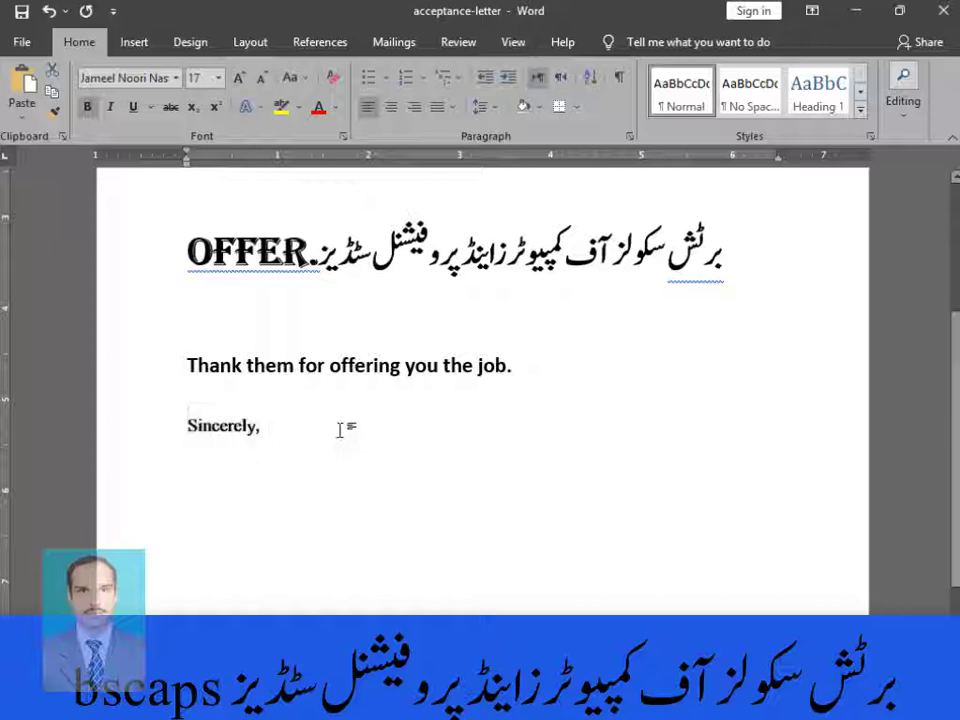
key("Return")
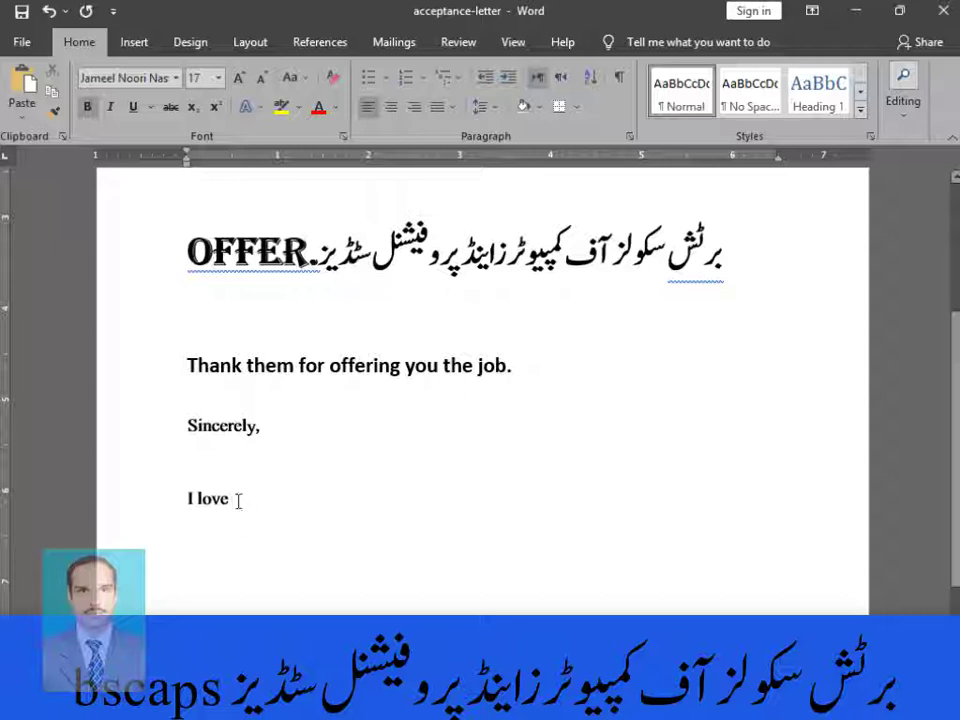
left_click_drag(238, 500, 178, 496)
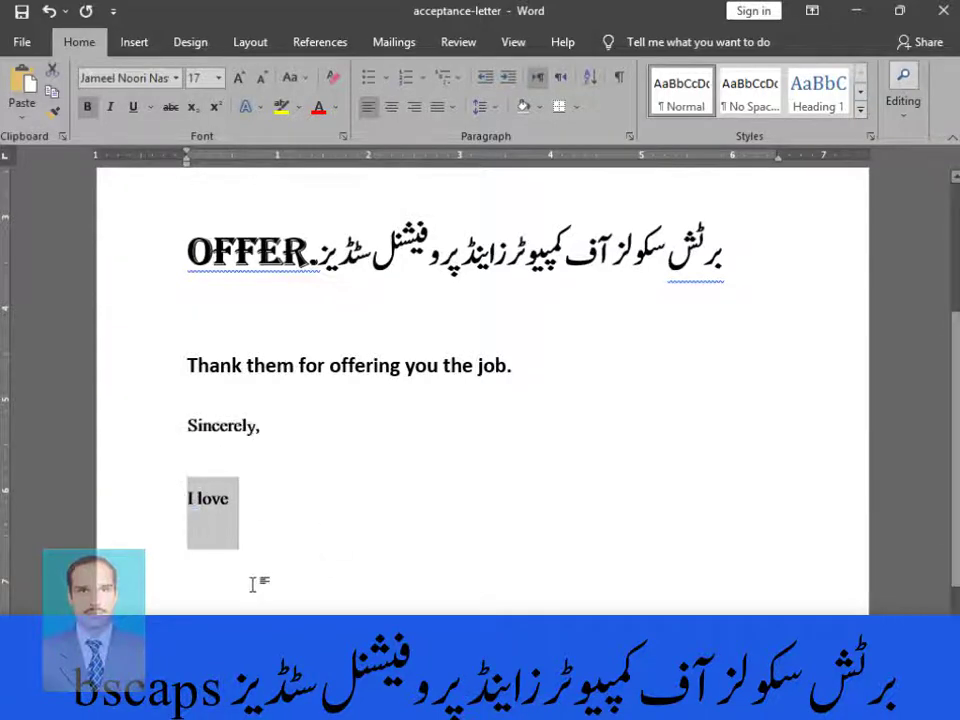
right_click(221, 503)
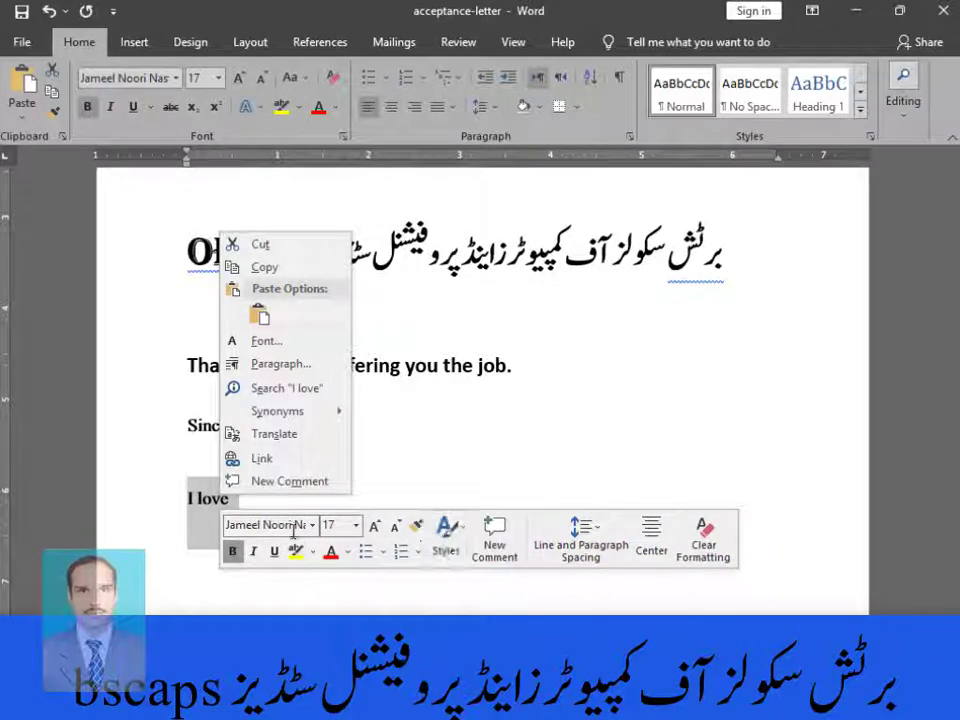
left_click(233, 552)
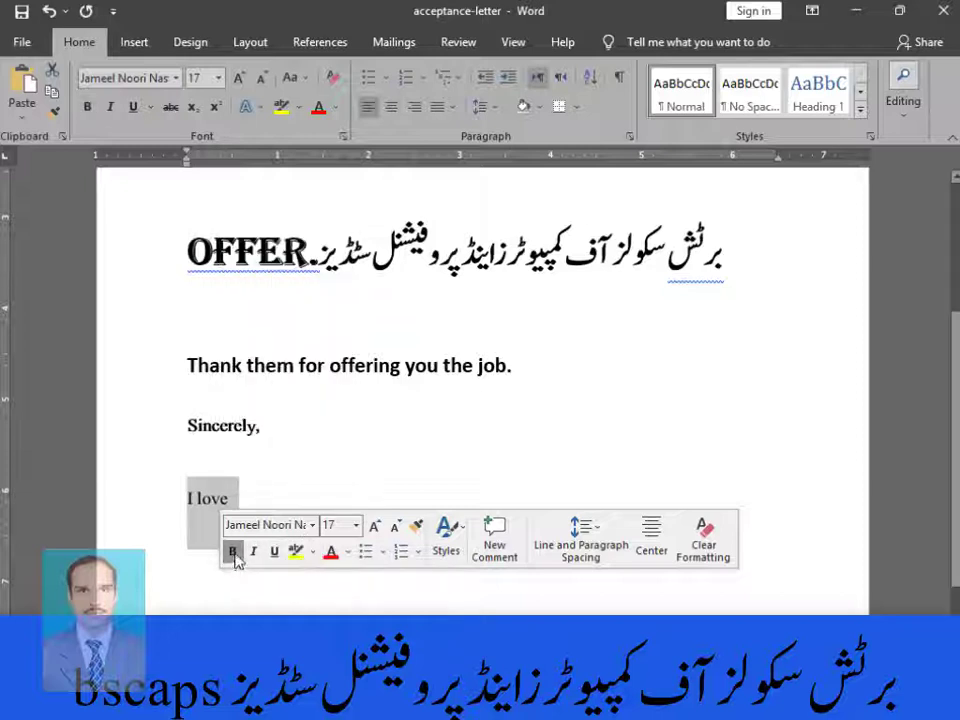
left_click(410, 447)
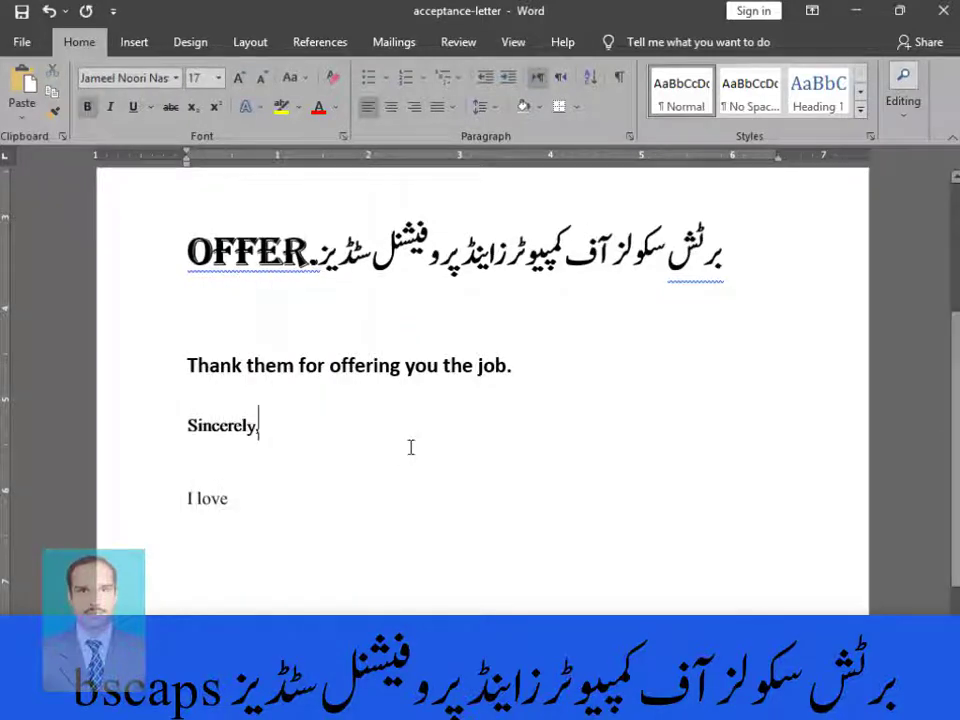
Add another line with the sample text "nhbmmmm" below "I love"
left_click(281, 507)
key("Return")
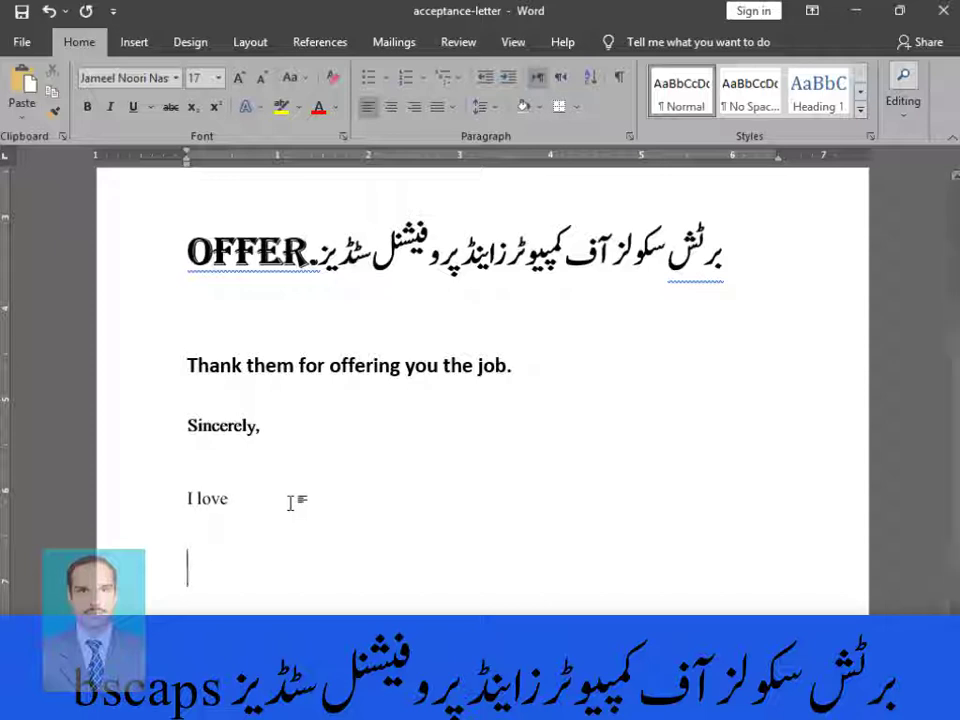
type("nhb")
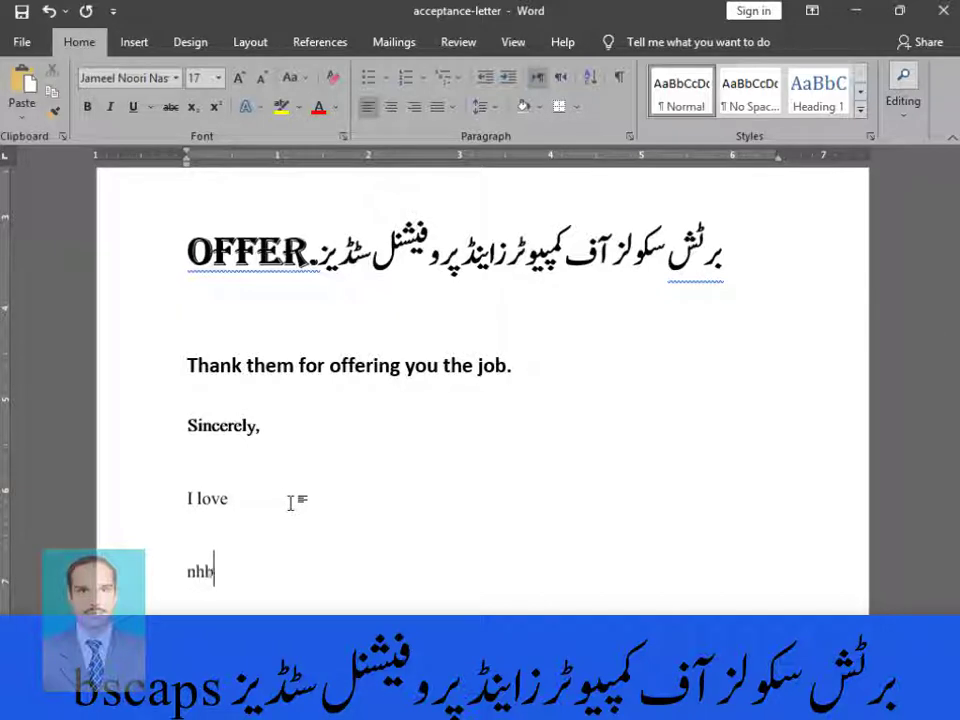
type("mmmm")
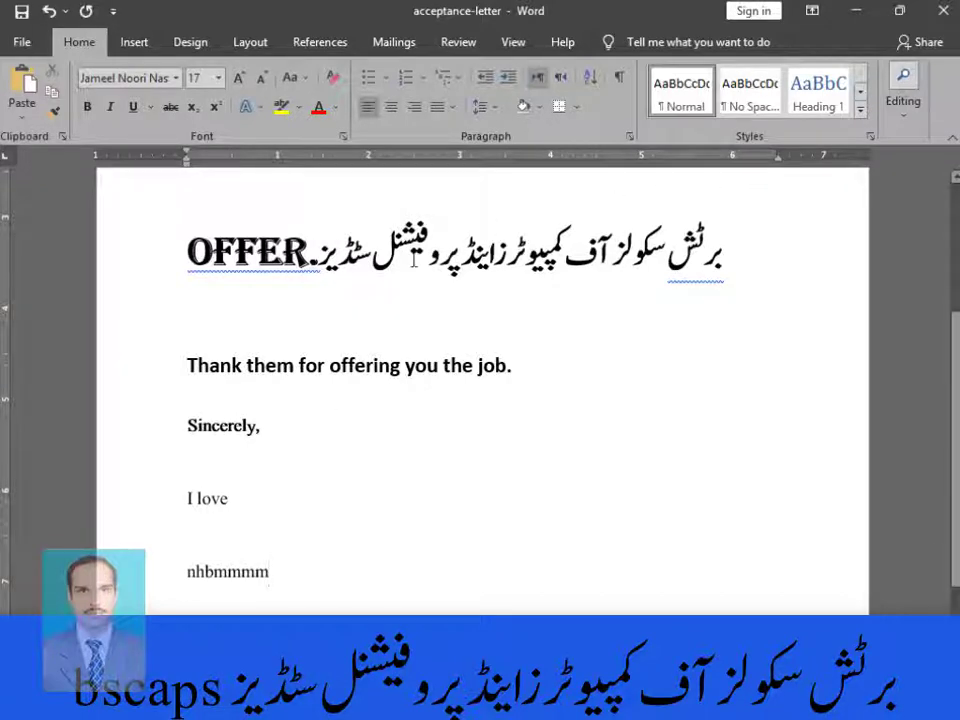
mouse_move(692, 706)
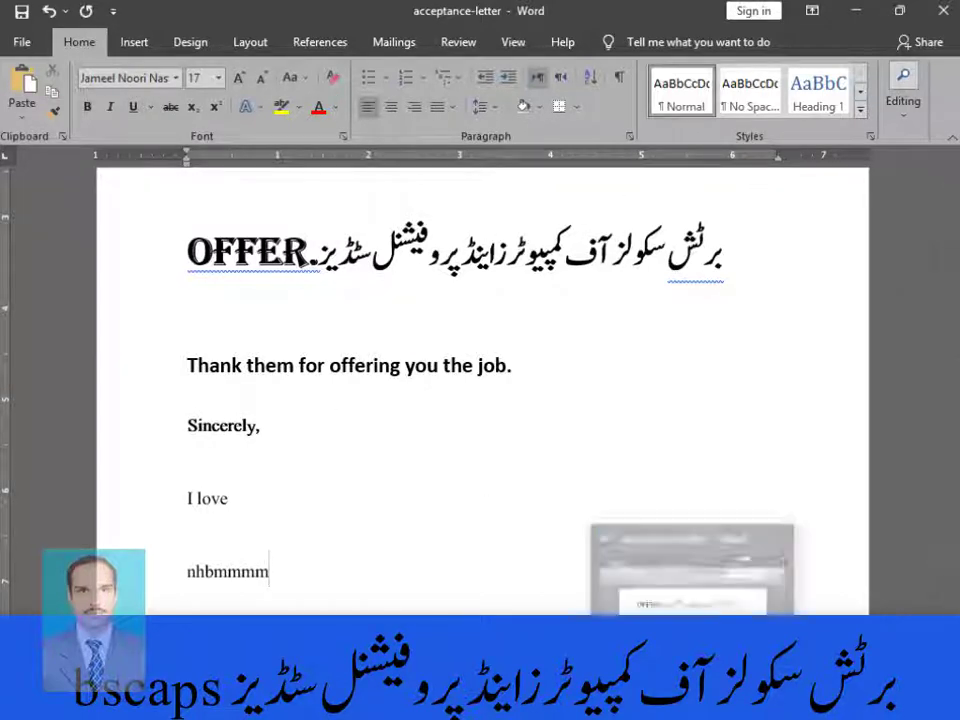
left_click(418, 360)
left_click(549, 250)
mouse_move(645, 706)
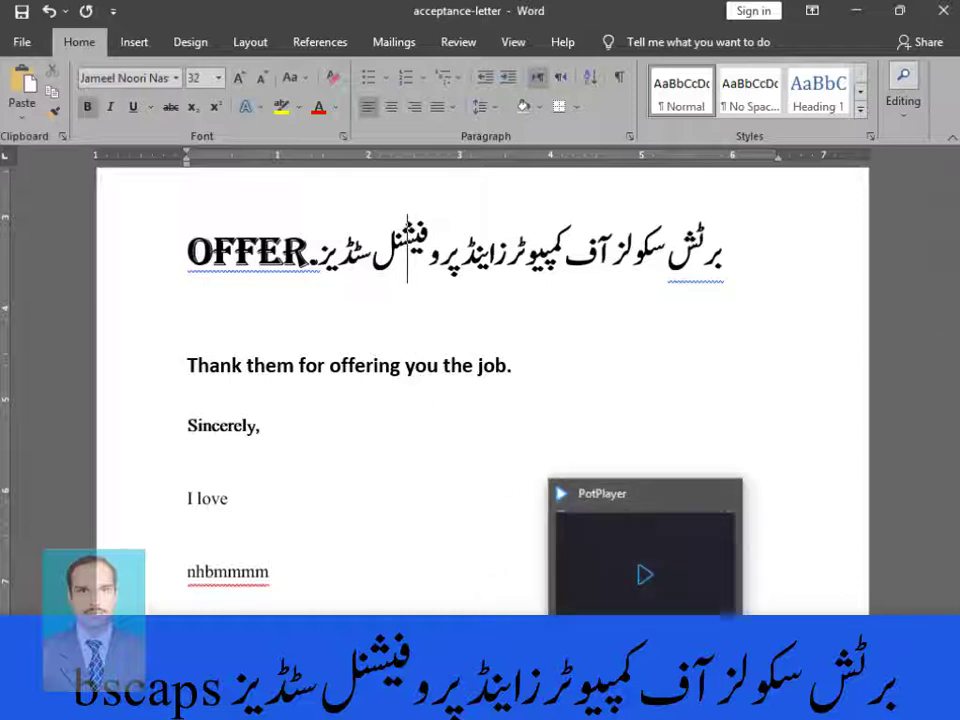
Open the Windows Fonts folder with the Run command "fonts" and close it again
left_click(627, 401)
key("super+r")
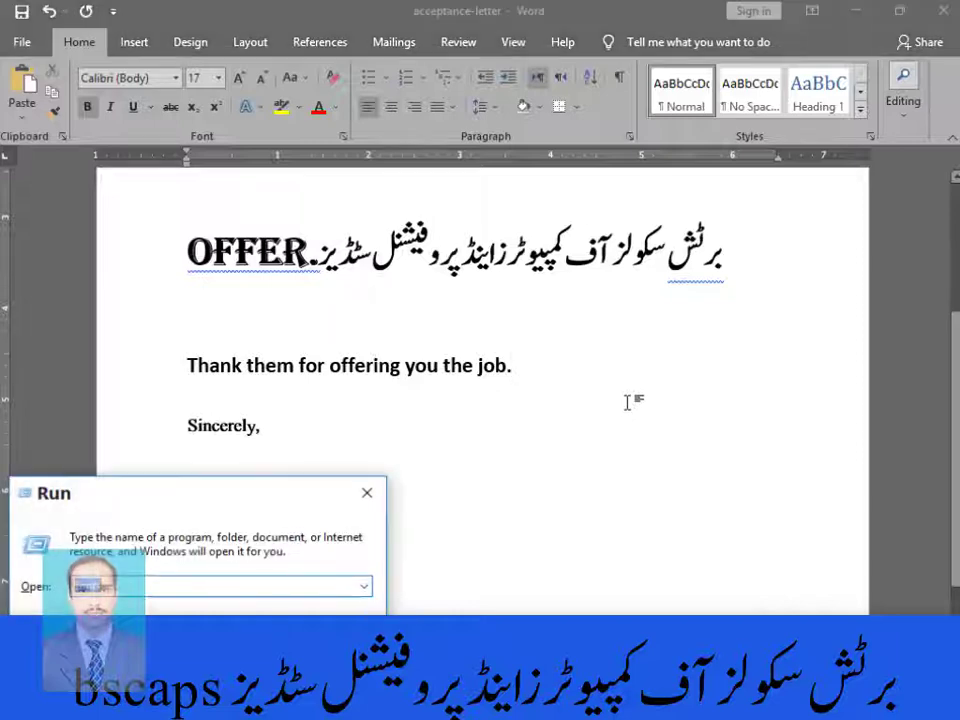
key("Return")
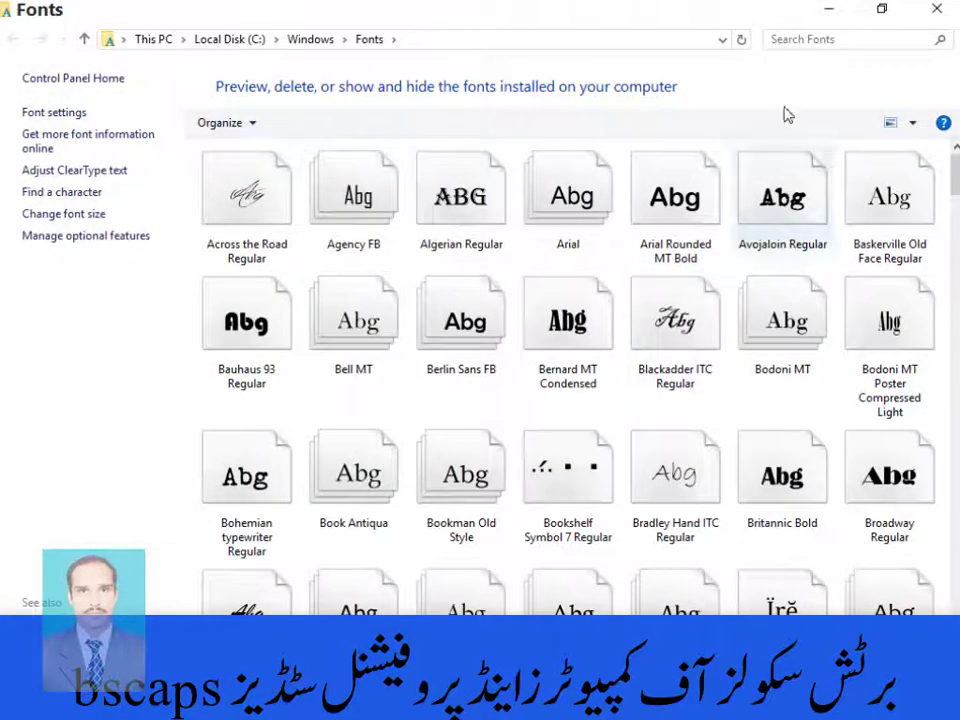
left_click(937, 9)
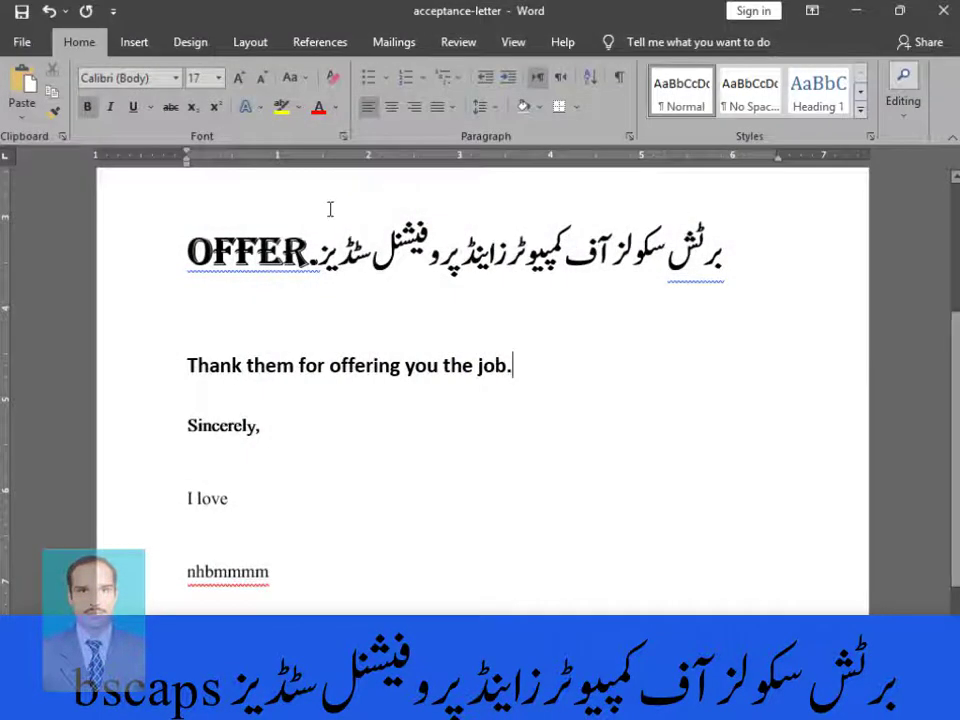
key("super+r")
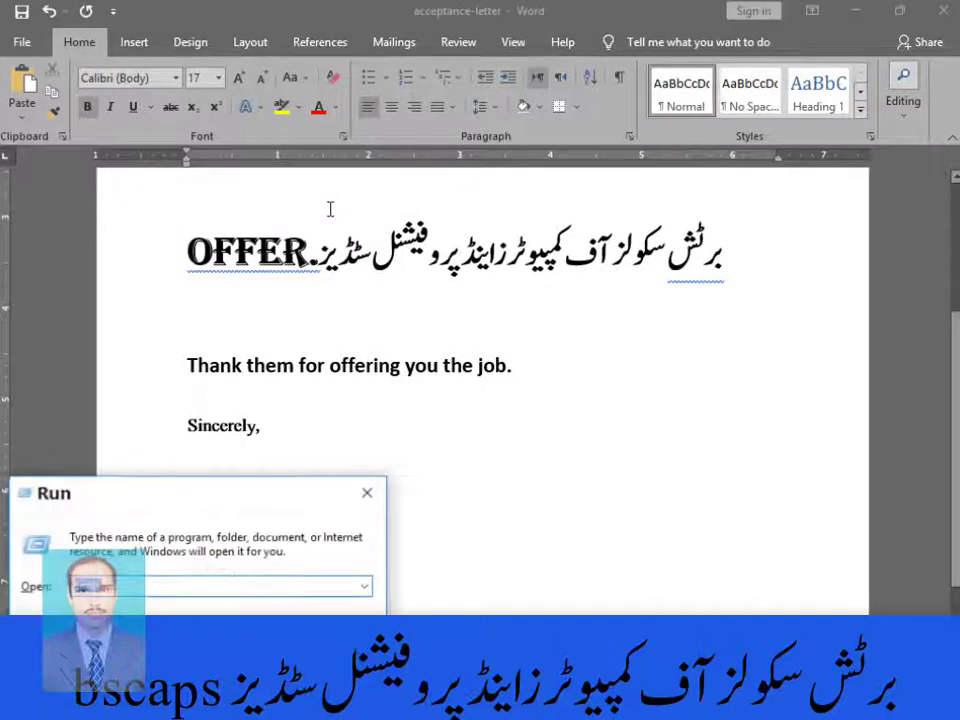
left_click_drag(126, 505, 518, 208)
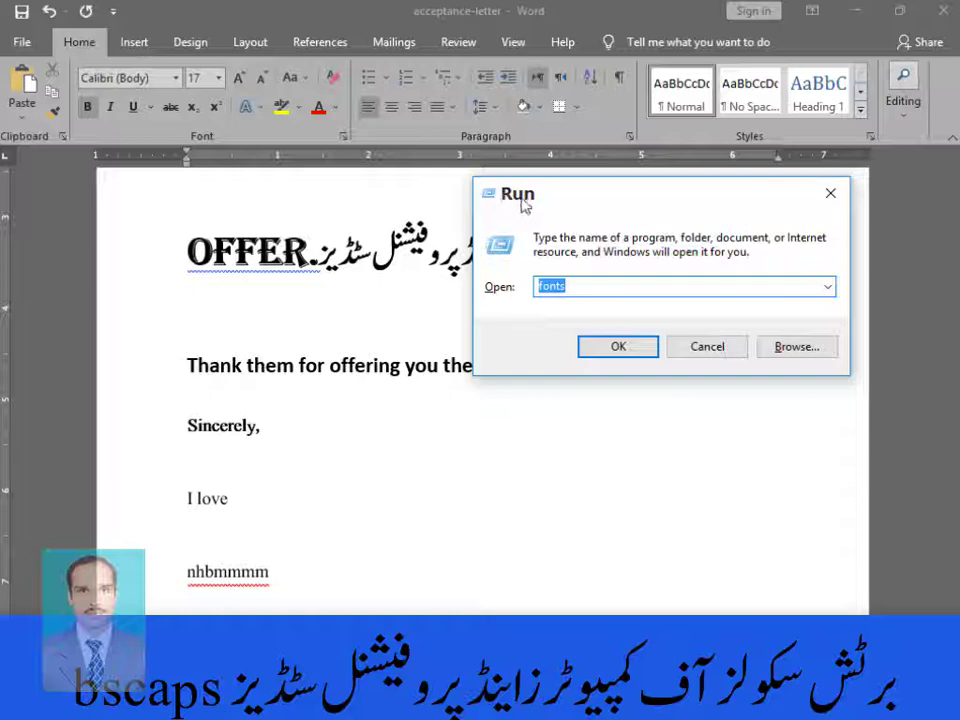
left_click(830, 193)
Minimize the Word letter and reopen the Windows Fonts folder with the Run command "fonts"
left_click(857, 10)
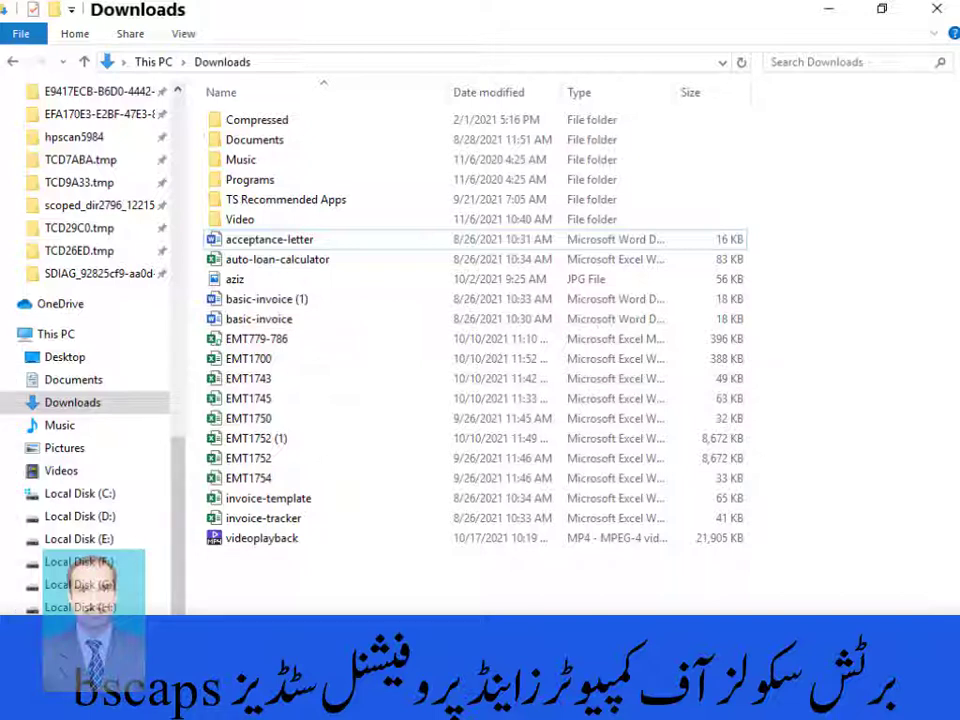
mouse_move(460, 705)
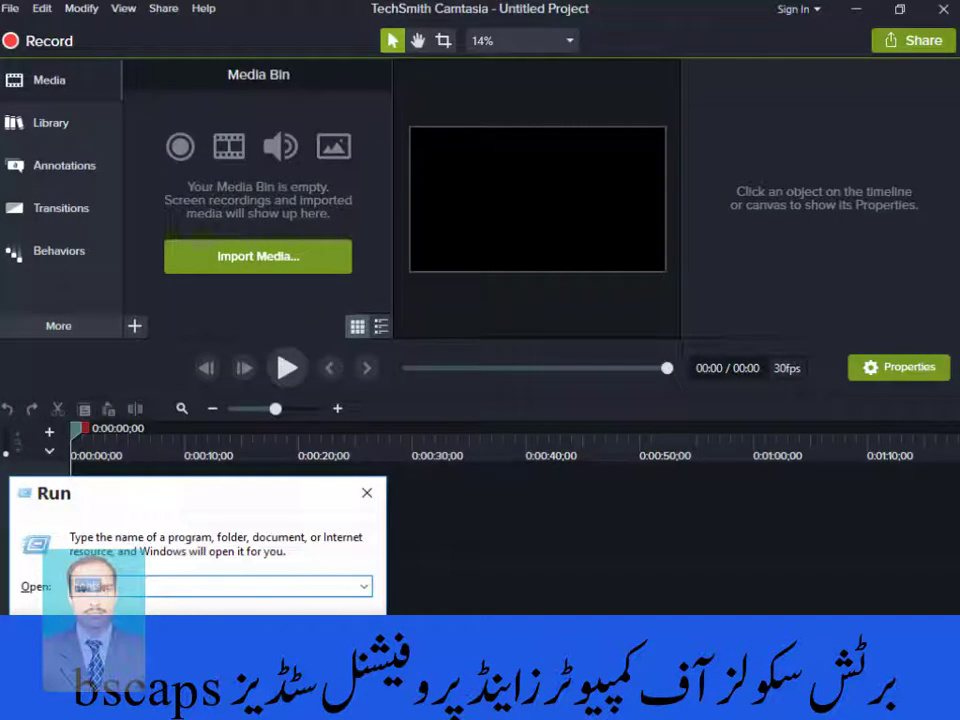
left_click(654, 12)
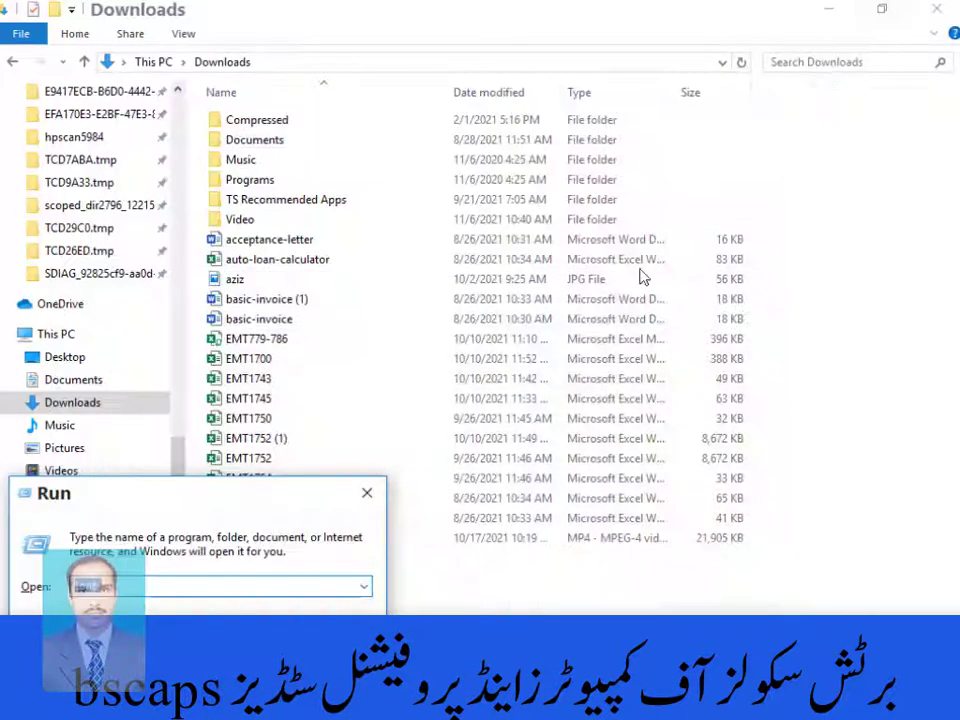
left_click_drag(208, 505, 649, 185)
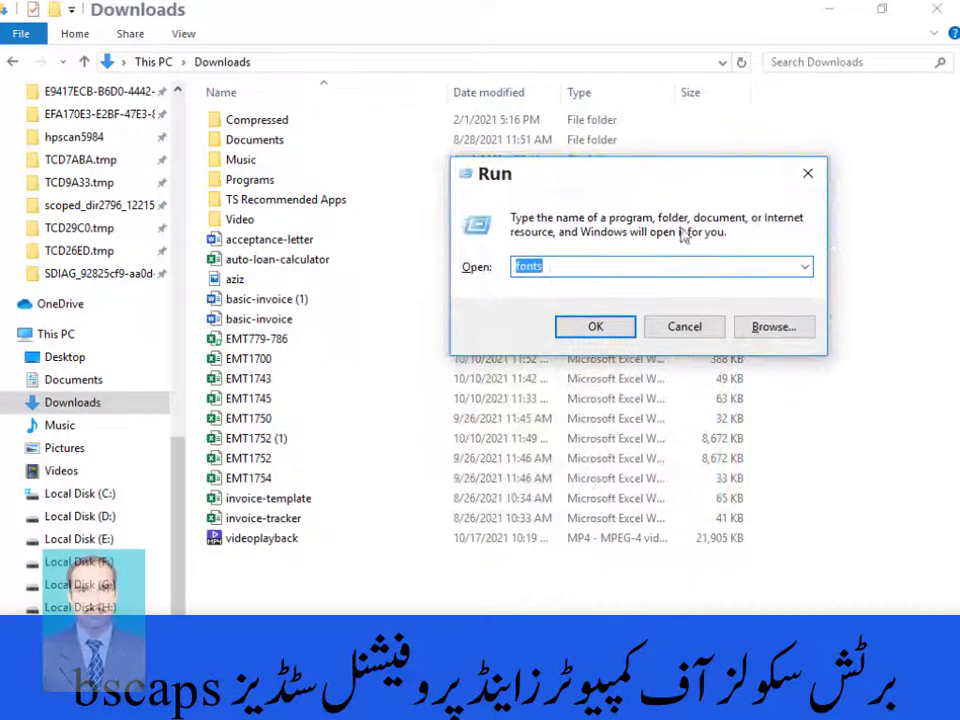
left_click(597, 334)
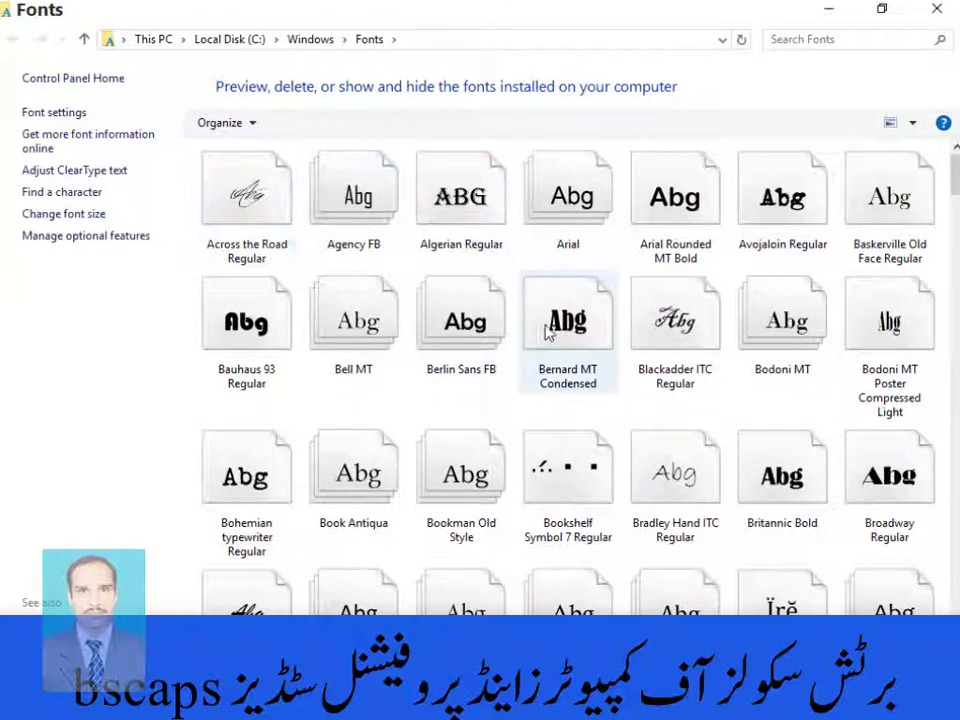
Look through the whole collection of installed fonts, including the NOORIN Urdu fonts, and select Tempus Sans ITC to see its available actions
scroll(549, 326, "down", 15)
scroll(490, 420, "down", 20)
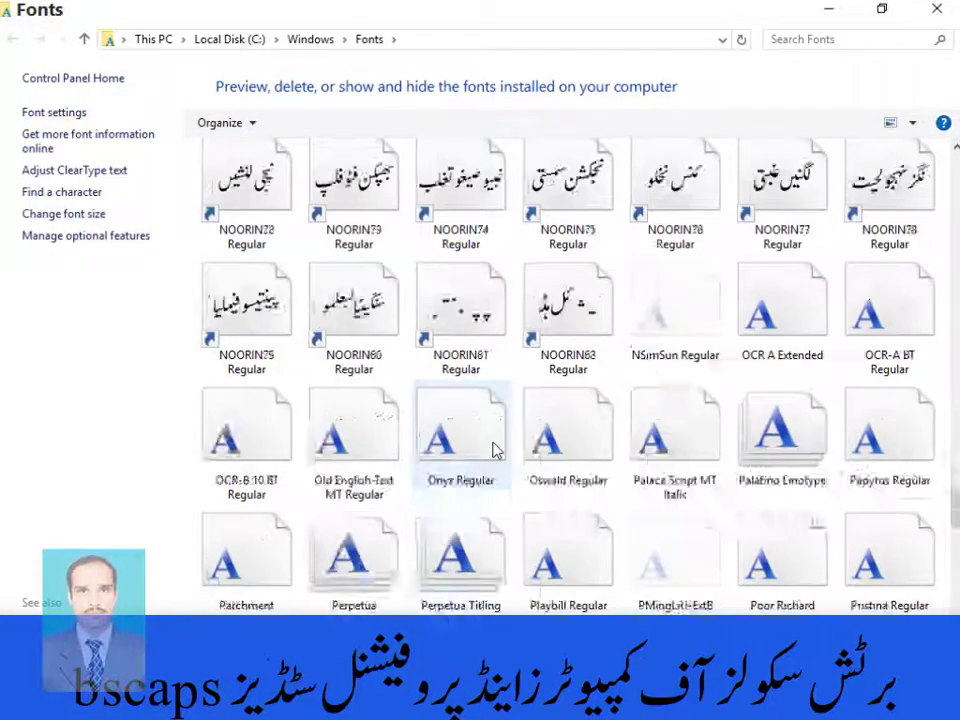
scroll(494, 450, "down", 3)
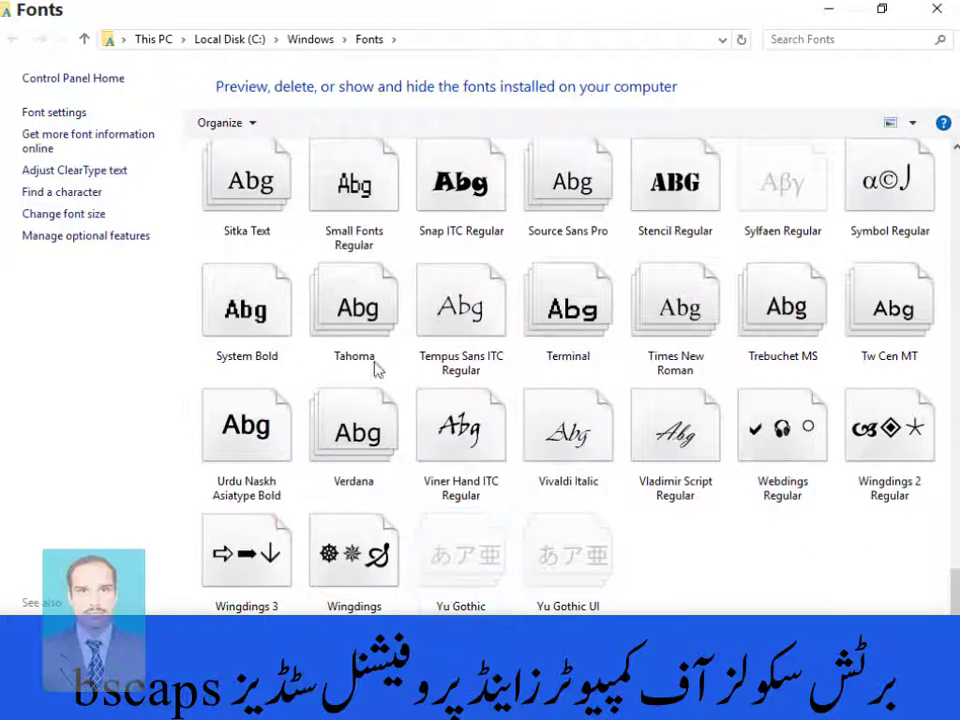
left_click(498, 335)
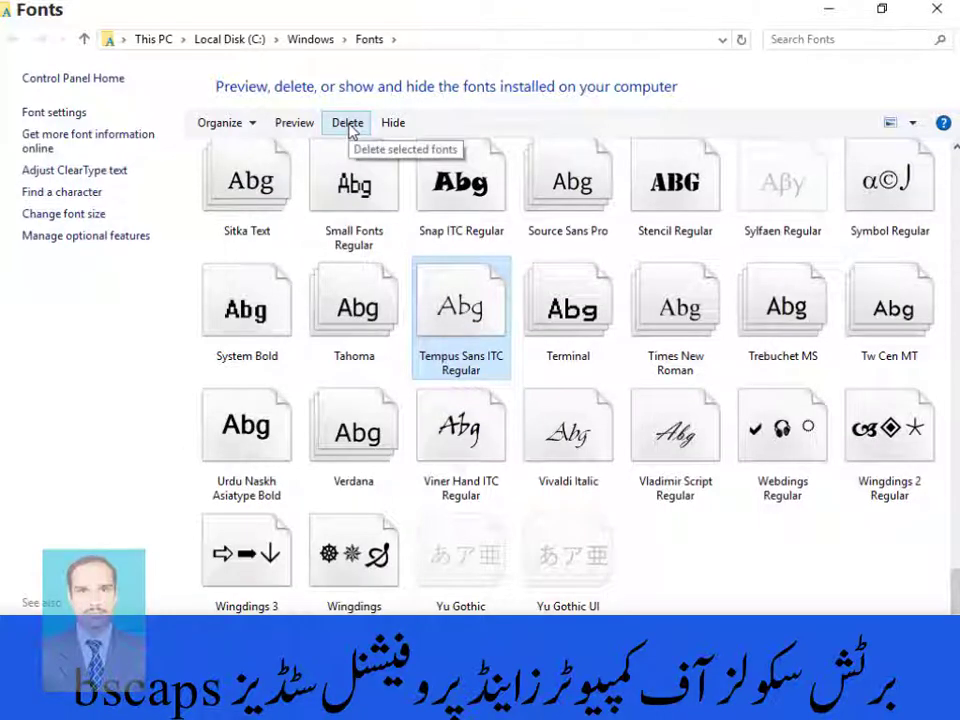
scroll(685, 440, "up", 5)
scroll(670, 430, "up", 2)
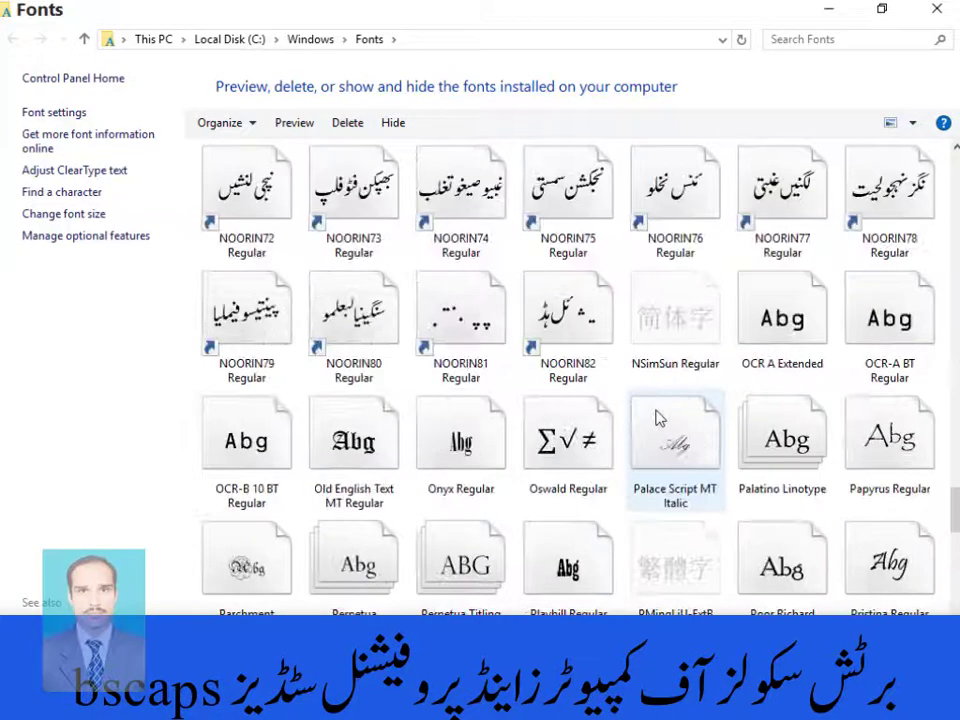
scroll(606, 396, "up", 10)
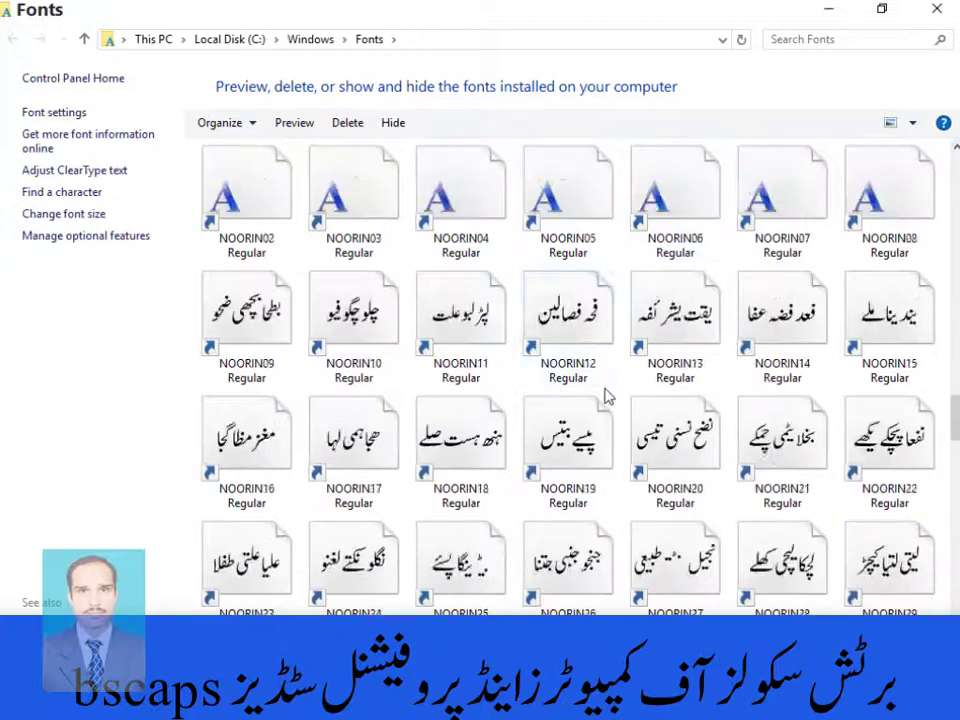
scroll(606, 396, "up", 10)
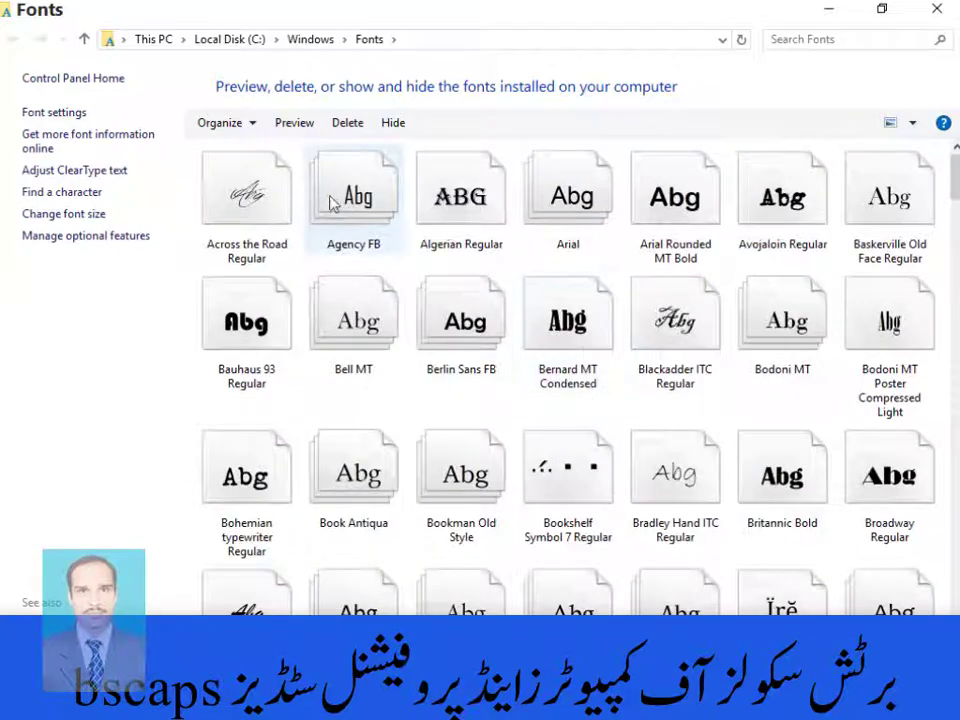
Try to permanently delete the Across the Road Regular font, choosing Always Skip when prompted
right_click(255, 202)
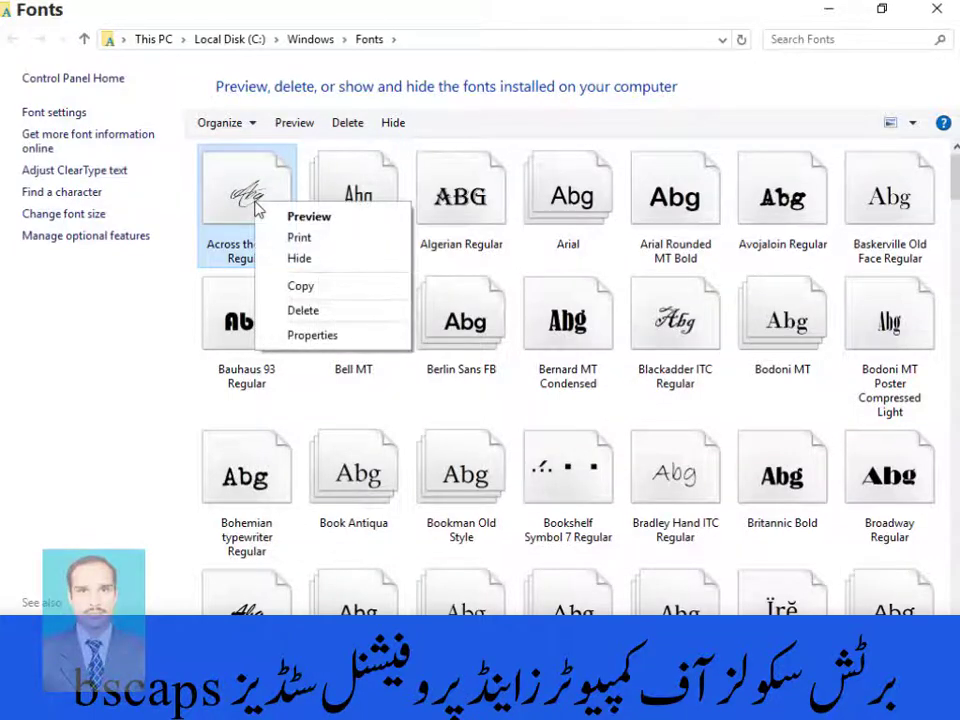
left_click(318, 311)
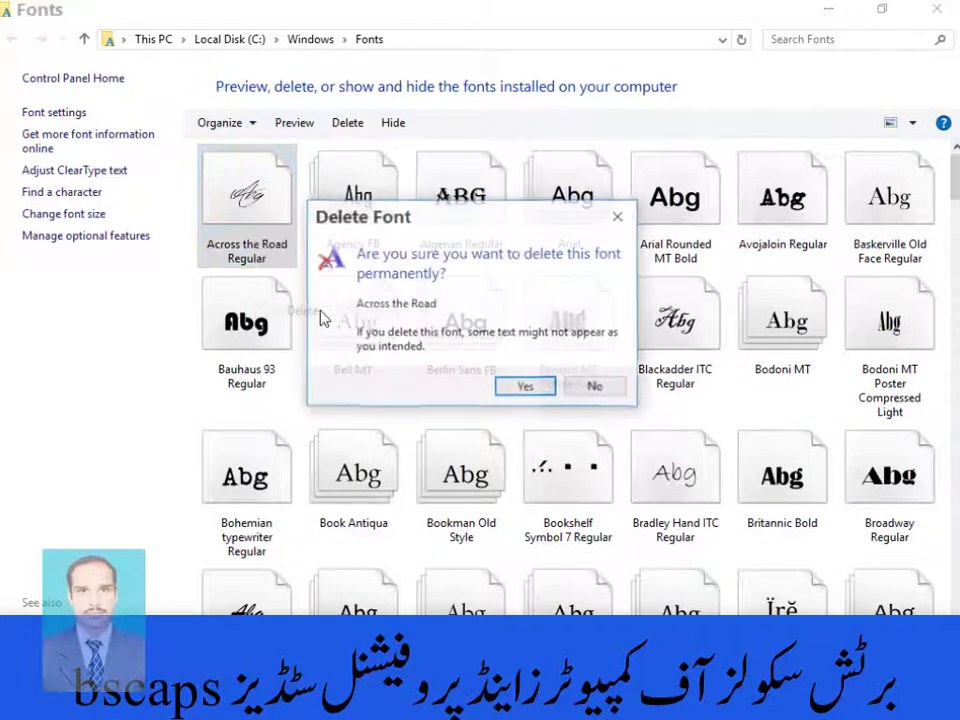
left_click(526, 389)
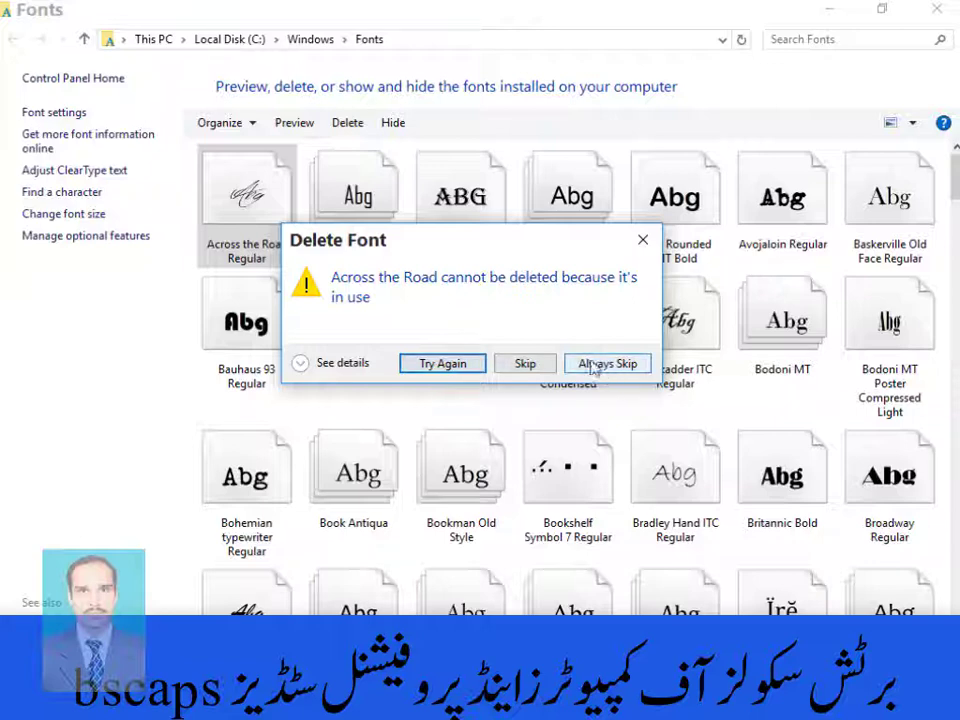
left_click(640, 370)
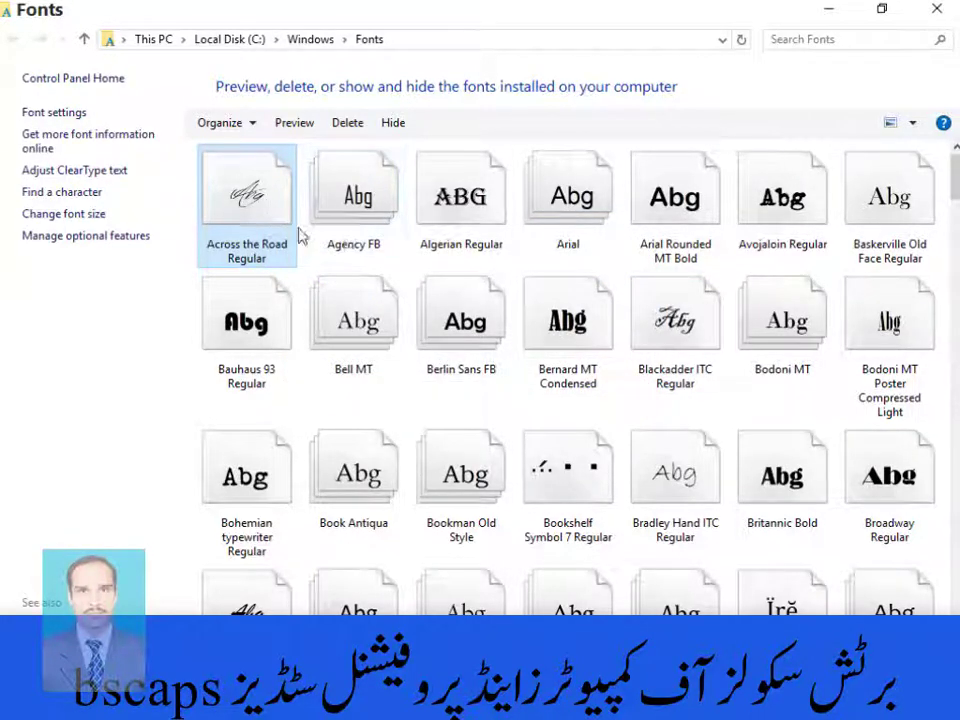
Try to delete the entire Microsoft YaHei UI font collection and dismiss the remaining deletion prompts
scroll(626, 446, "down", 15)
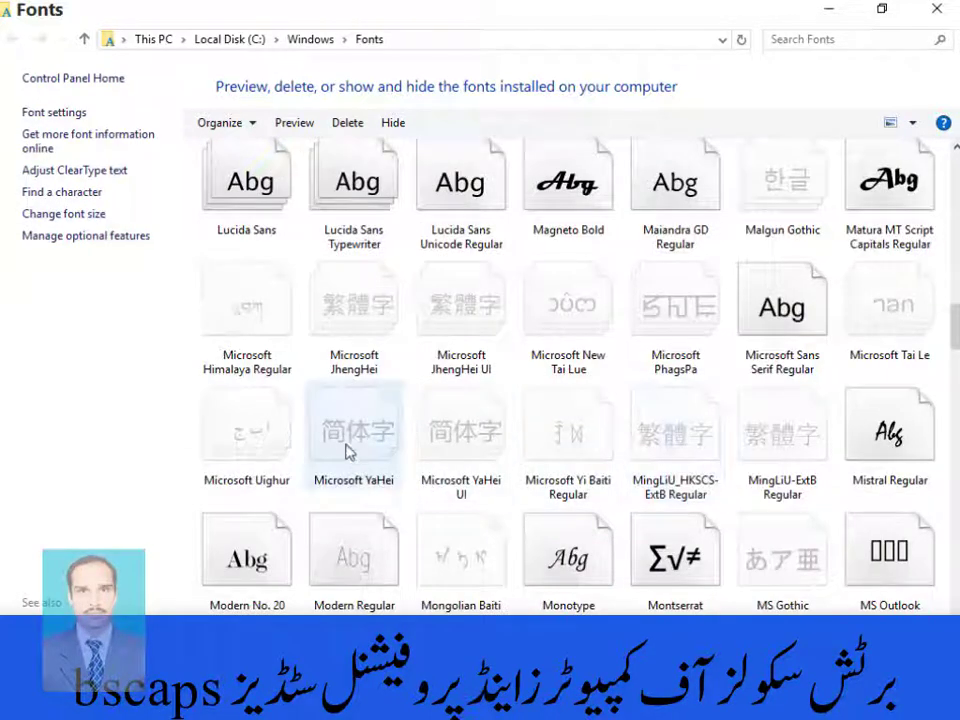
left_click(475, 428)
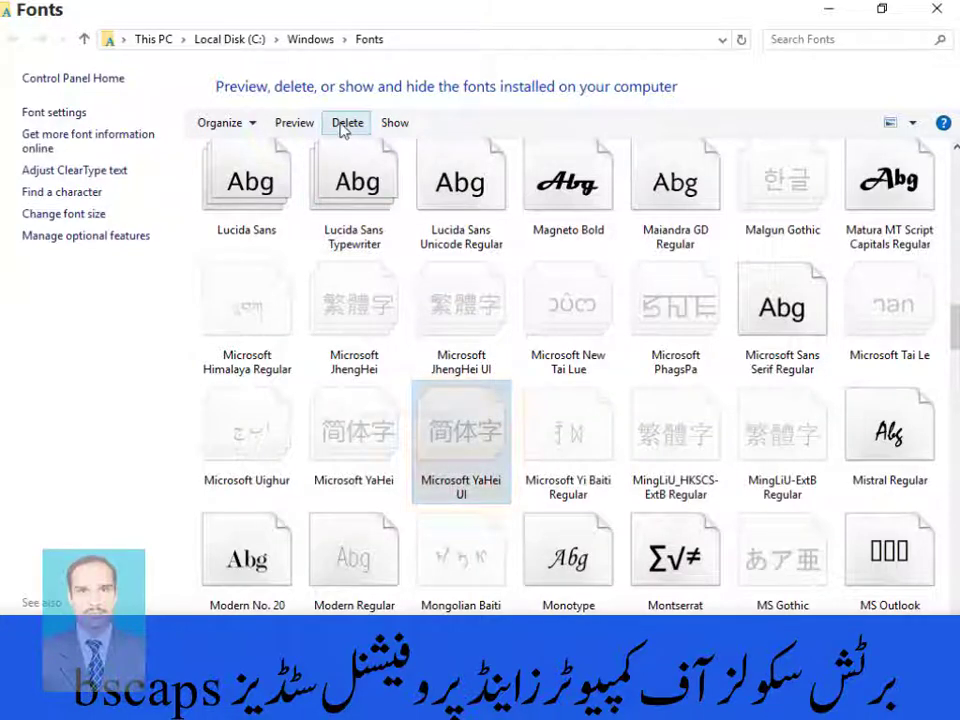
left_click(345, 124)
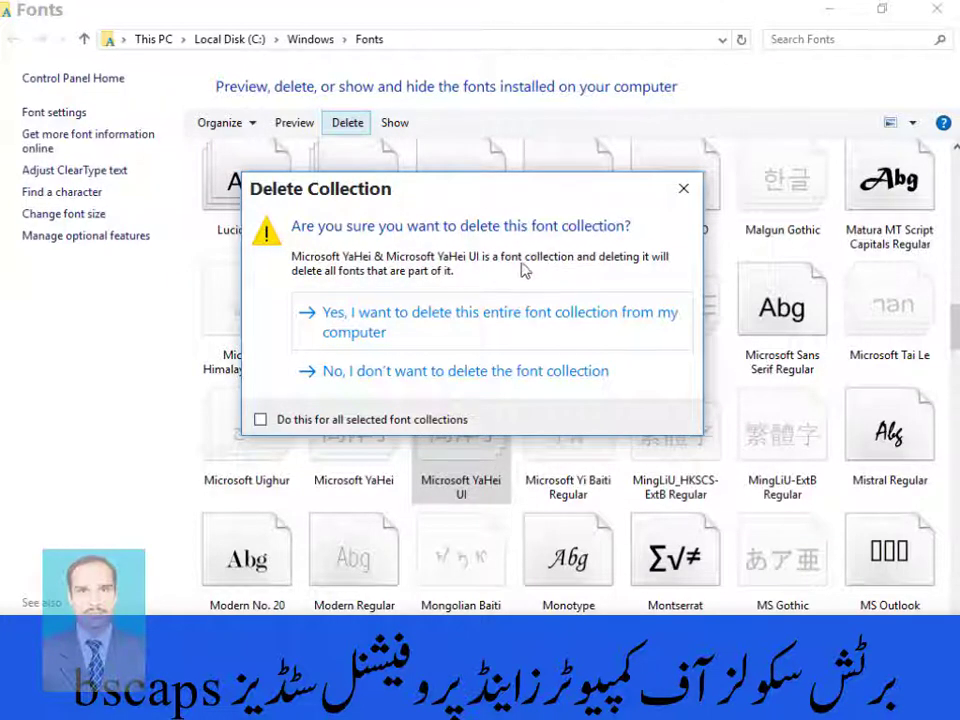
left_click_drag(545, 190, 706, 112)
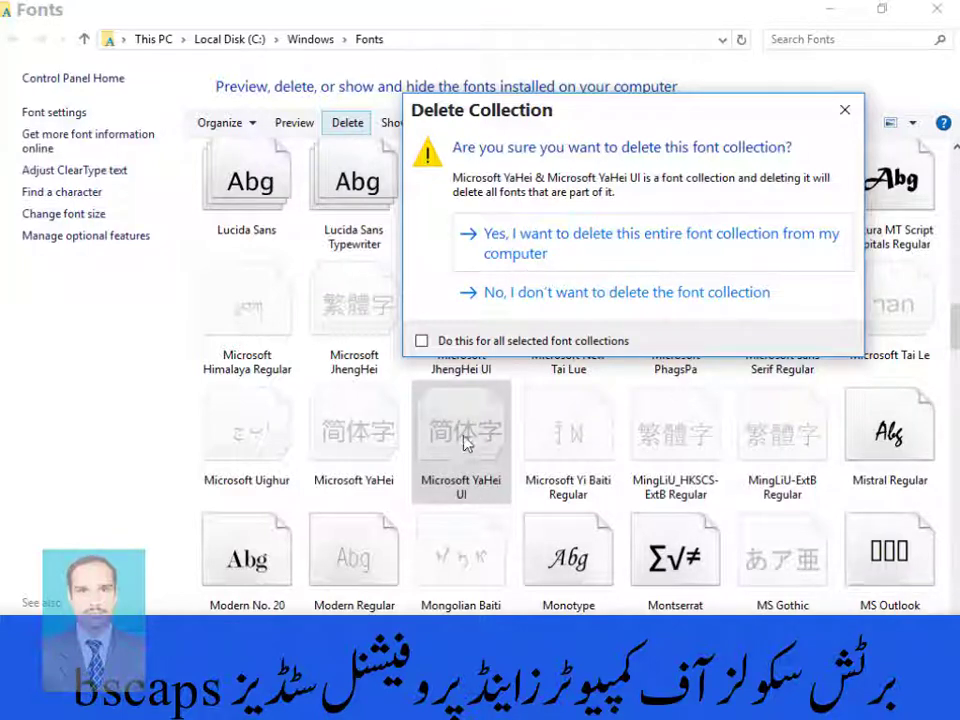
left_click(623, 247)
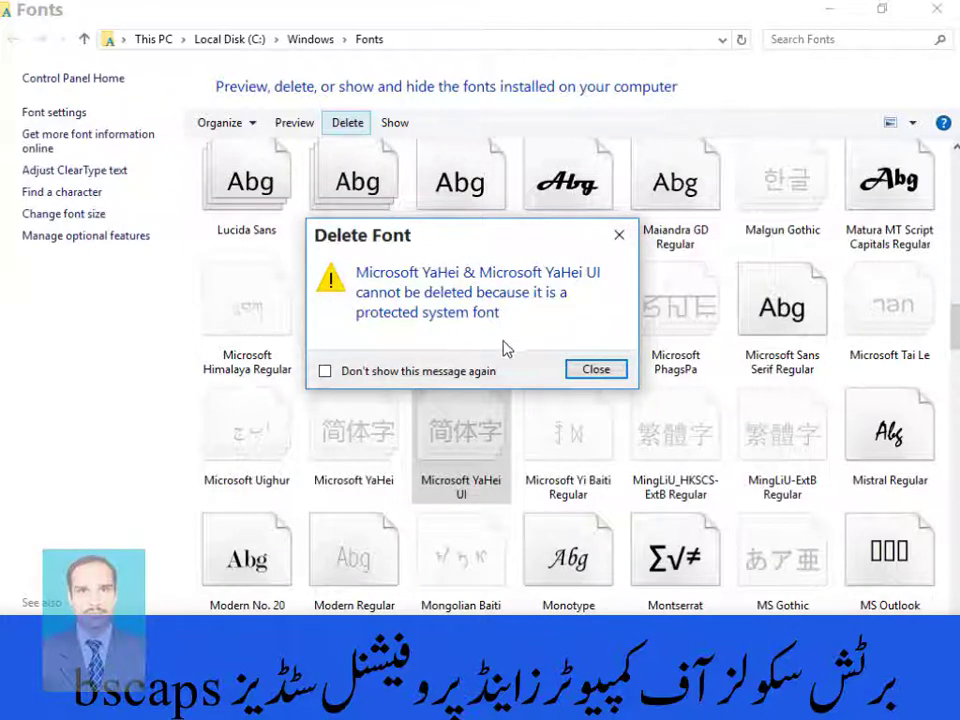
left_click(605, 373)
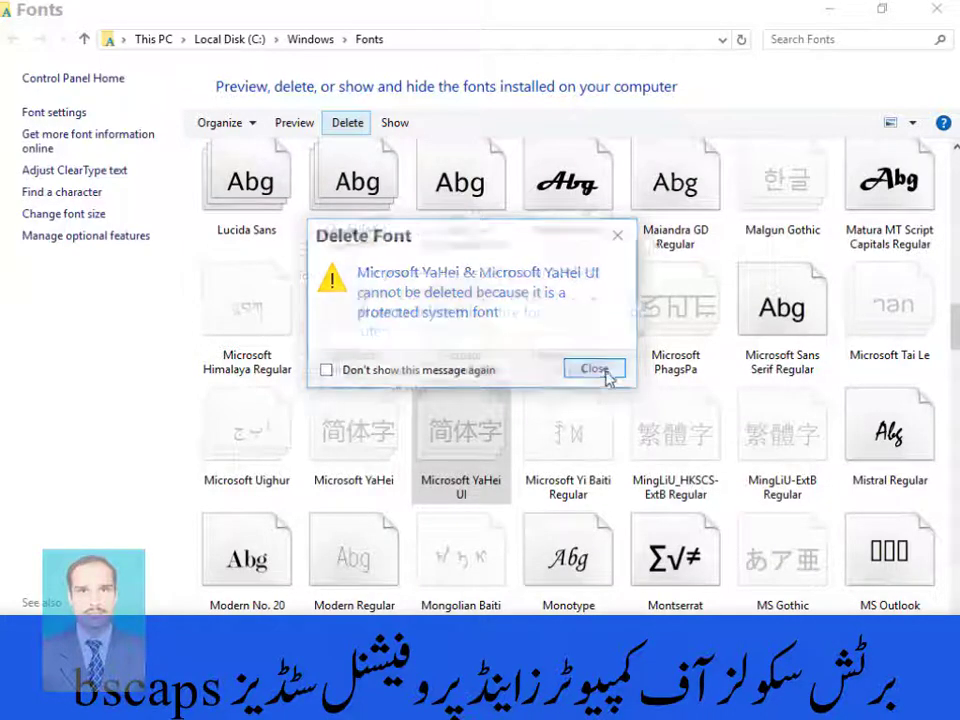
left_click(685, 187)
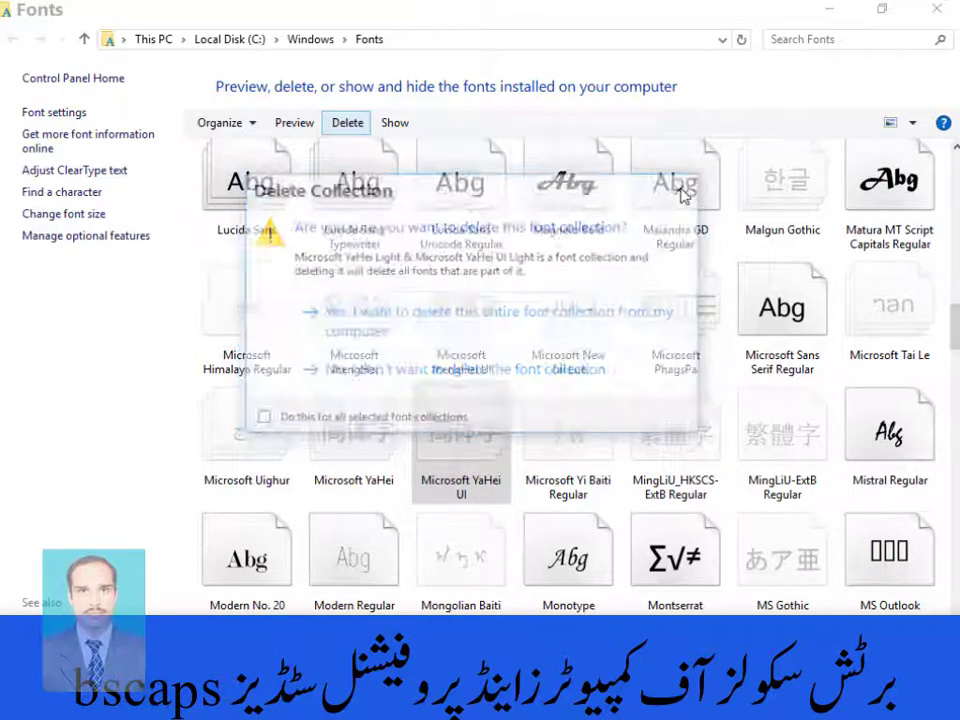
left_click(685, 187)
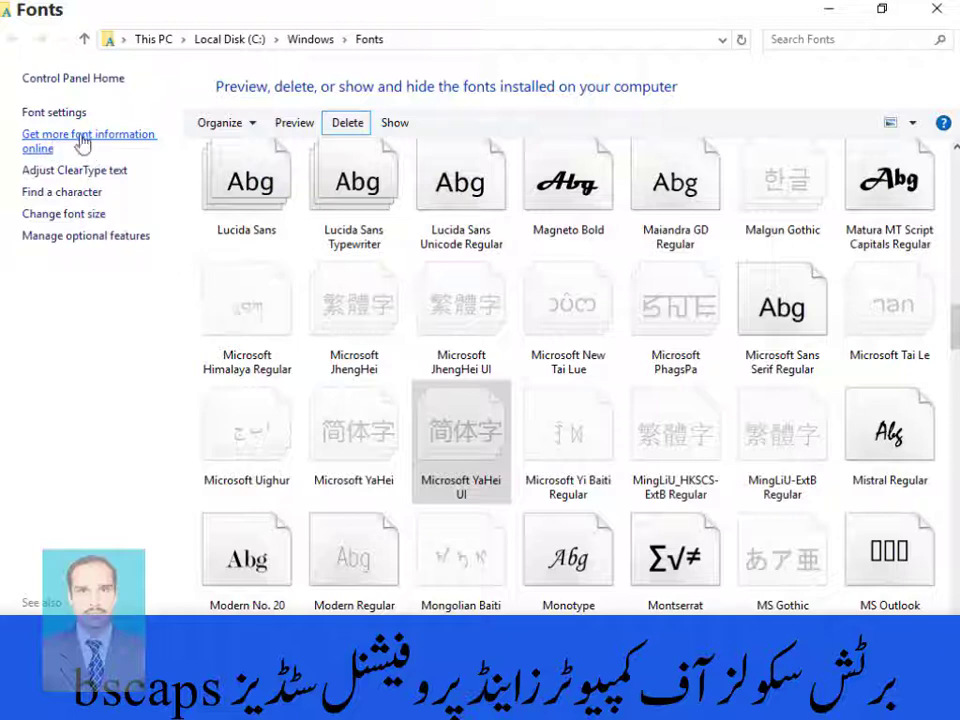
Restore the default Windows font settings and return to the Fonts folder
left_click(58, 111)
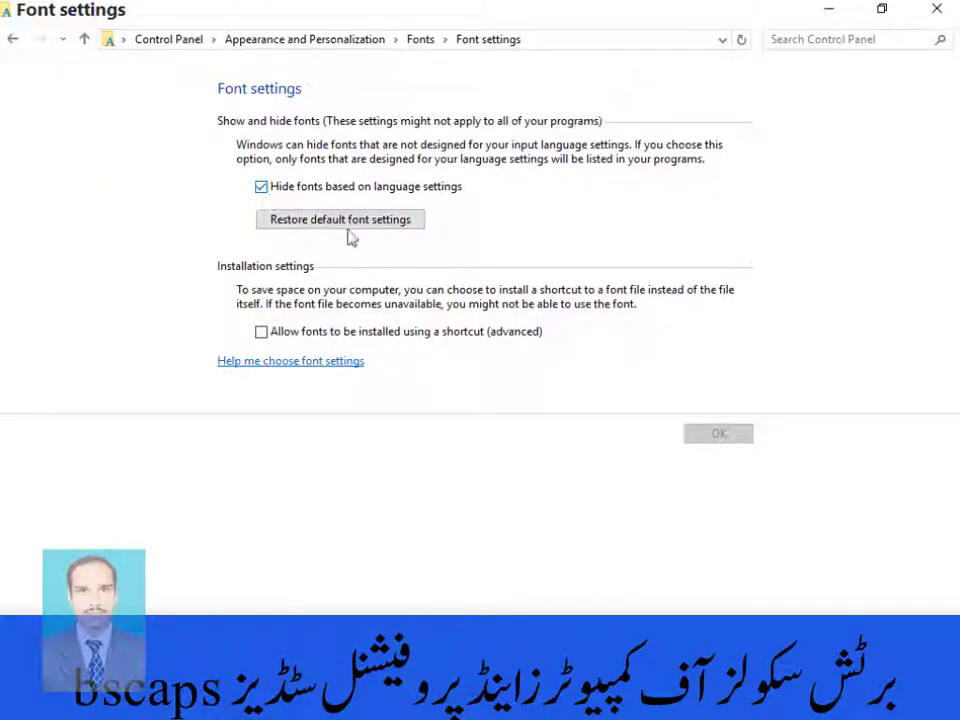
left_click(400, 221)
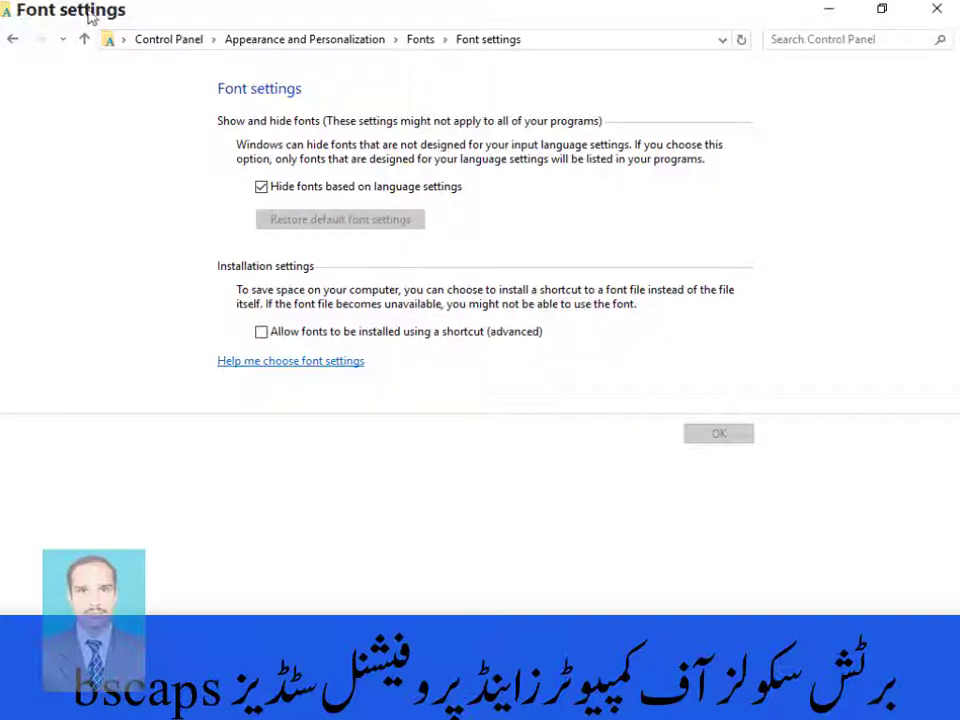
left_click(12, 39)
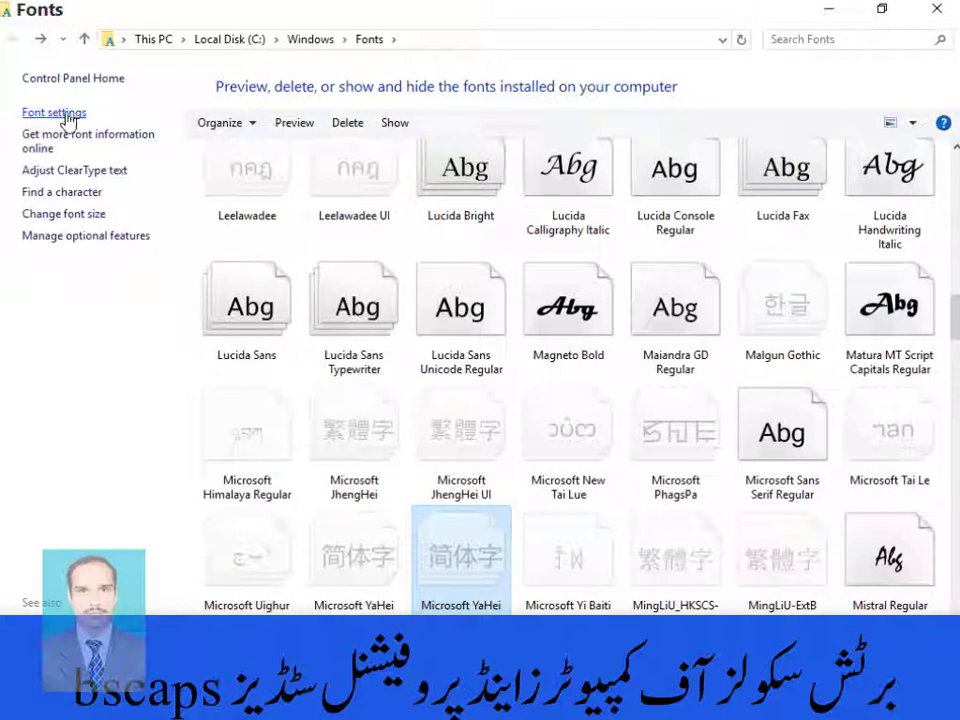
Set the Windows title bar text to size 9 without bold, apply the change, and close the display settings
left_click(82, 216)
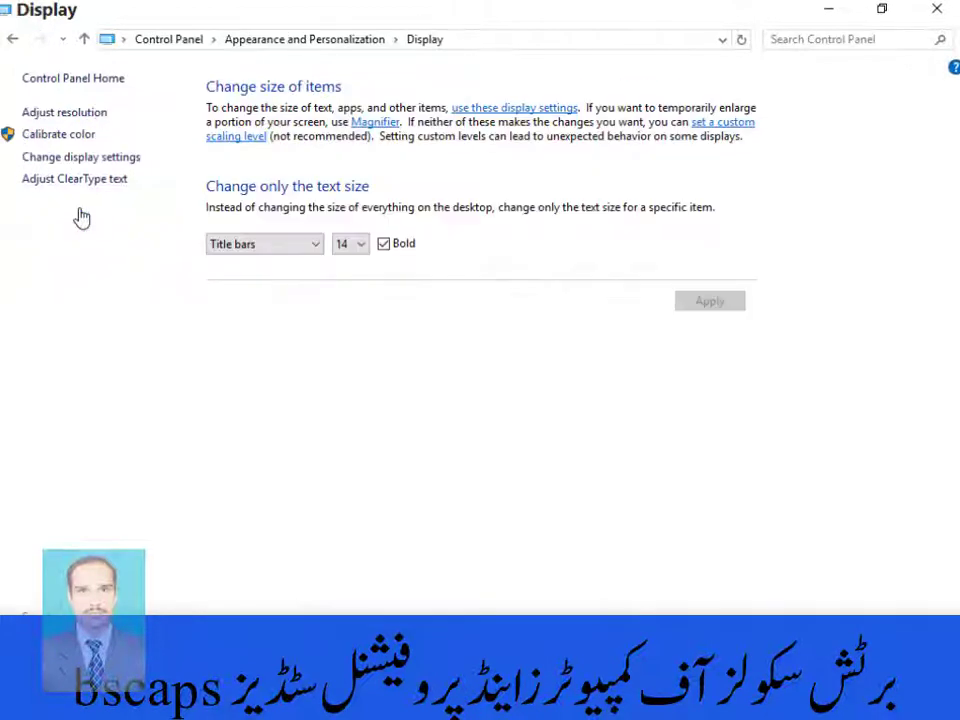
left_click(319, 248)
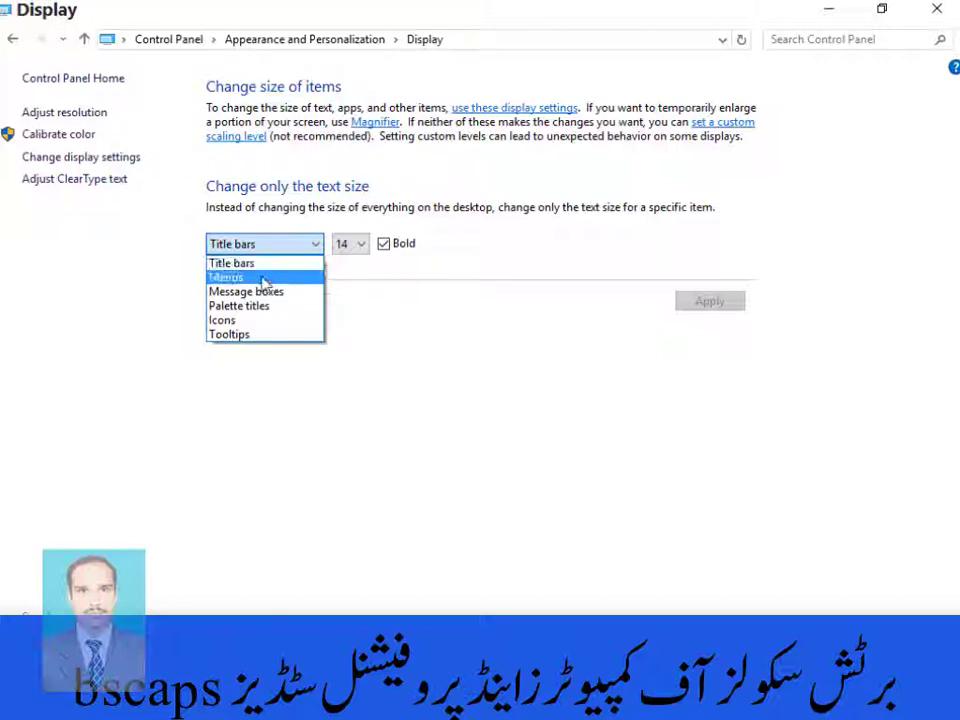
left_click(377, 249)
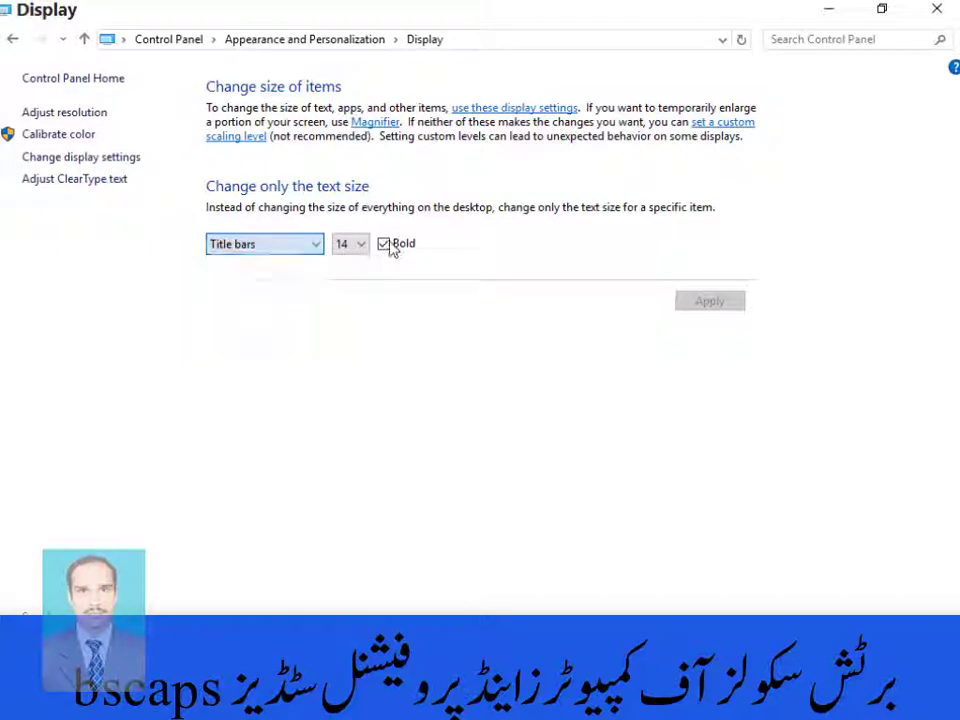
left_click(385, 247)
left_click(359, 248)
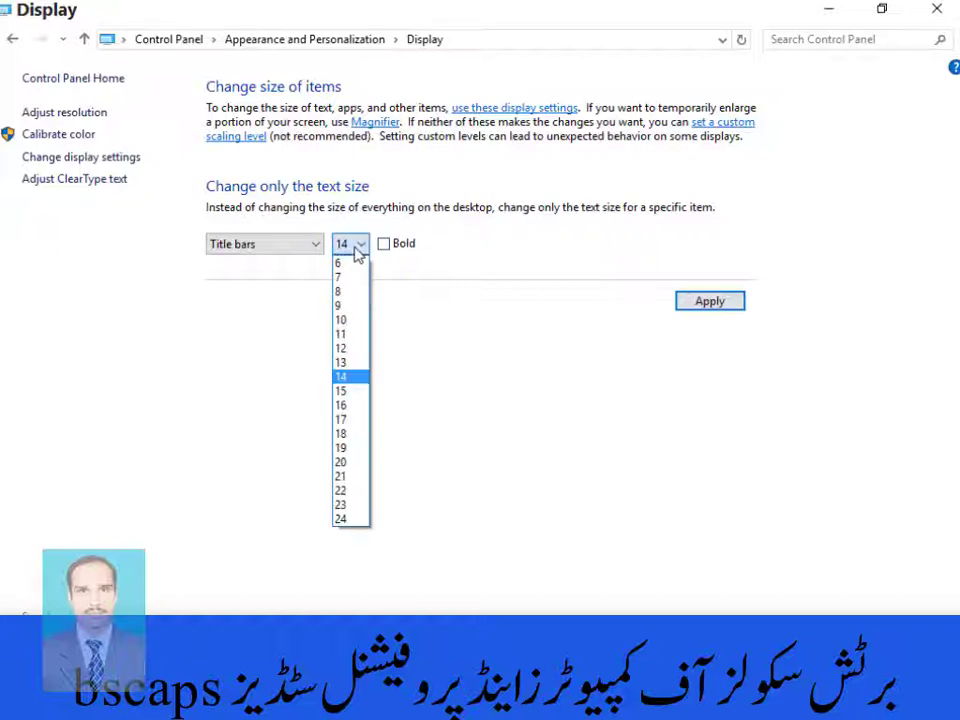
left_click(357, 308)
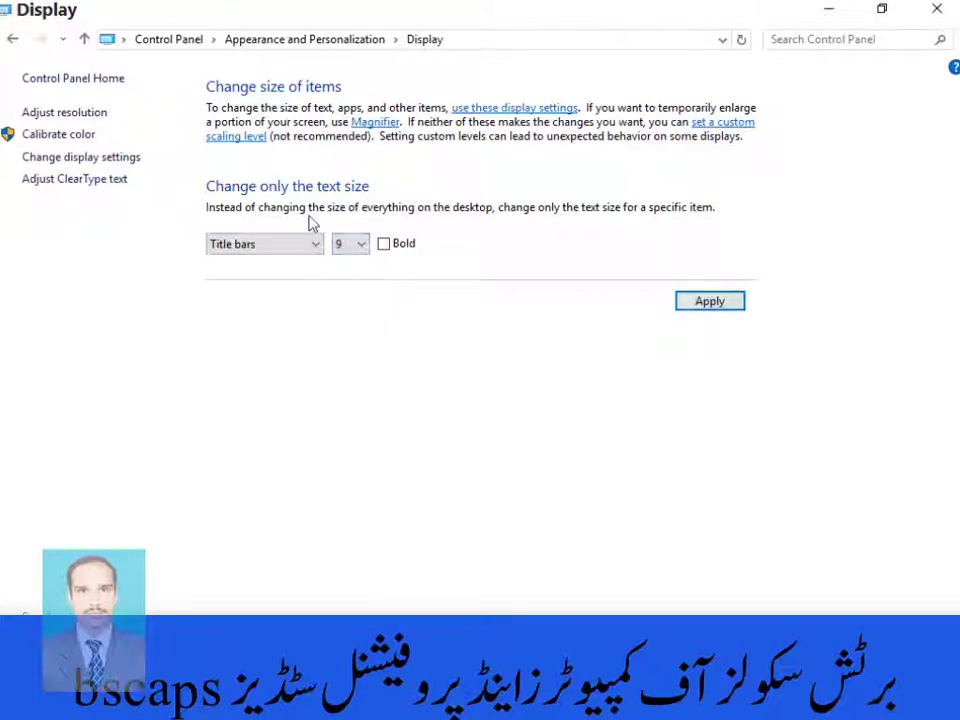
left_click(718, 303)
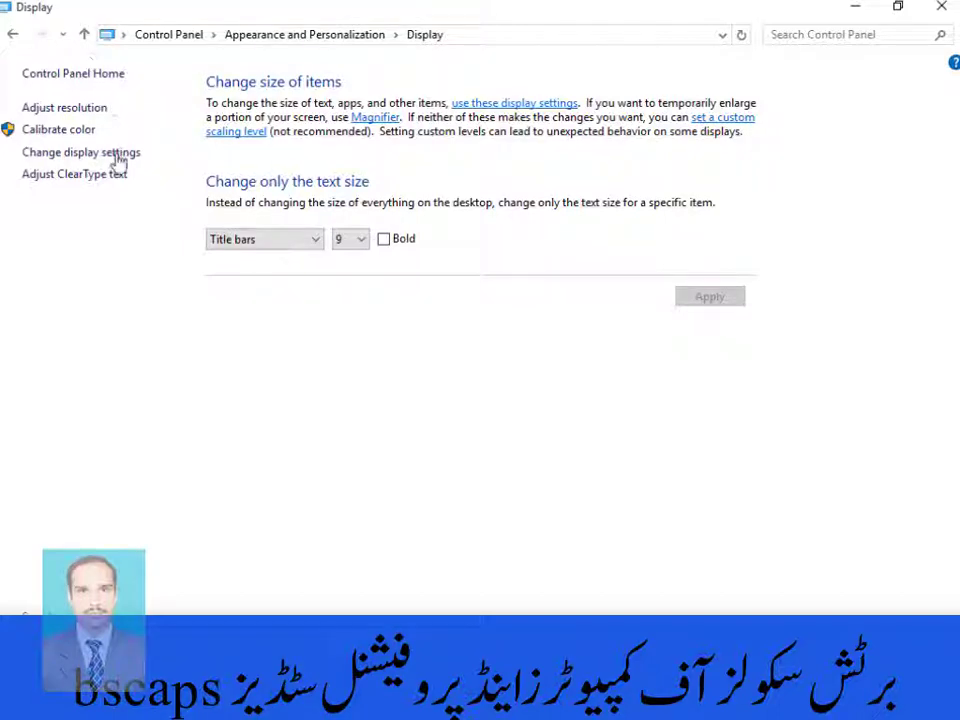
left_click(950, 7)
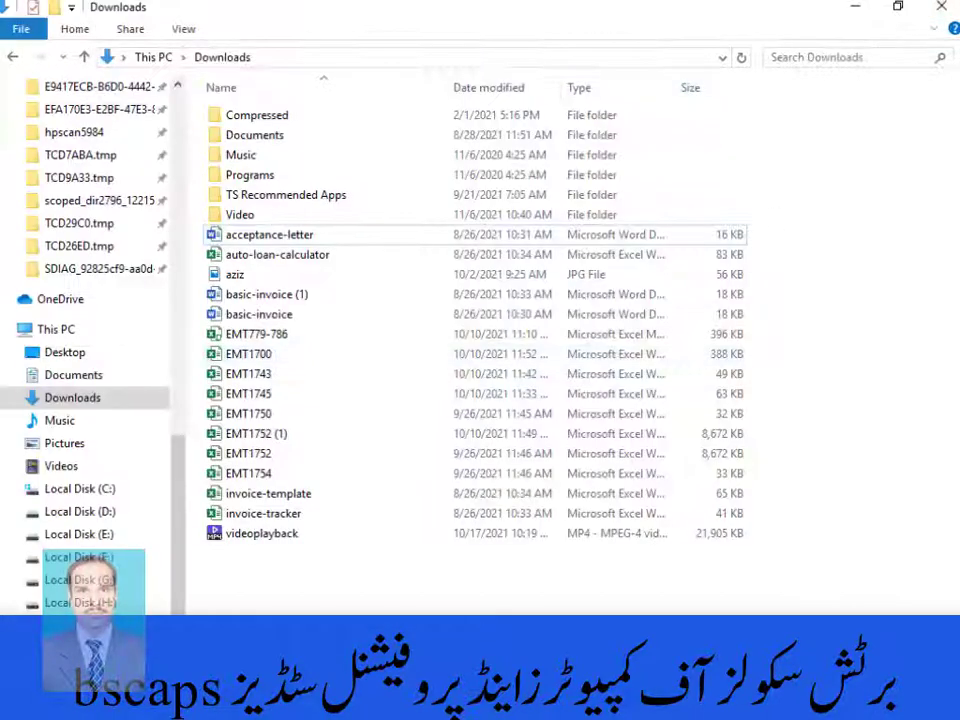